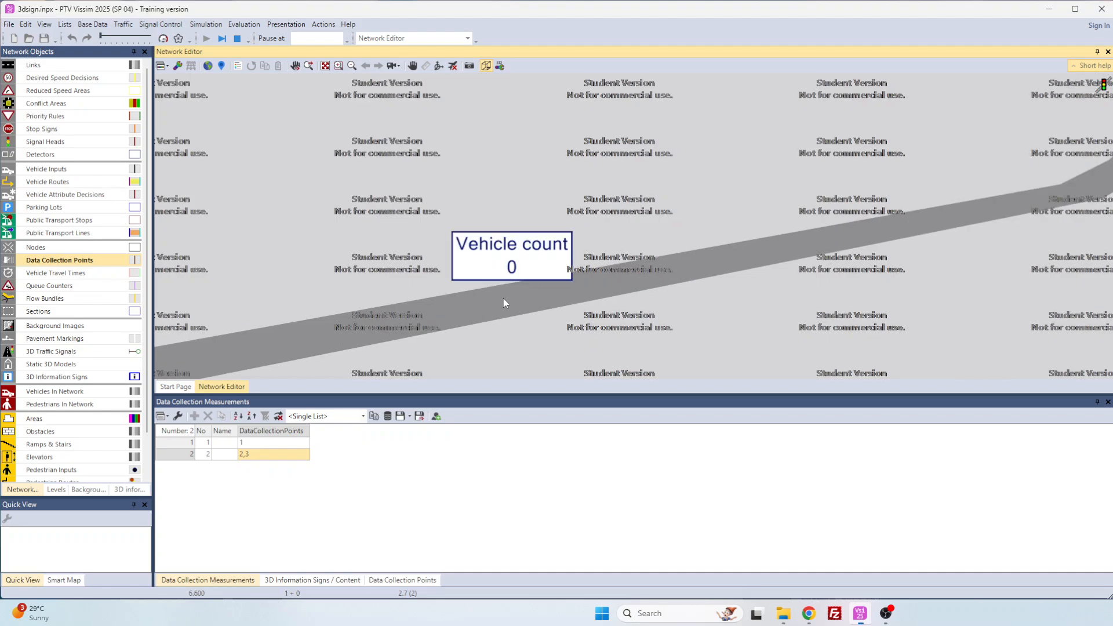
Watch the vehicle count sign on the link in the running 3D simulation, and stop the run
{"action": "scroll", "coordinate": [493, 307], "scroll_direction": "down", "scroll_amount": 3}
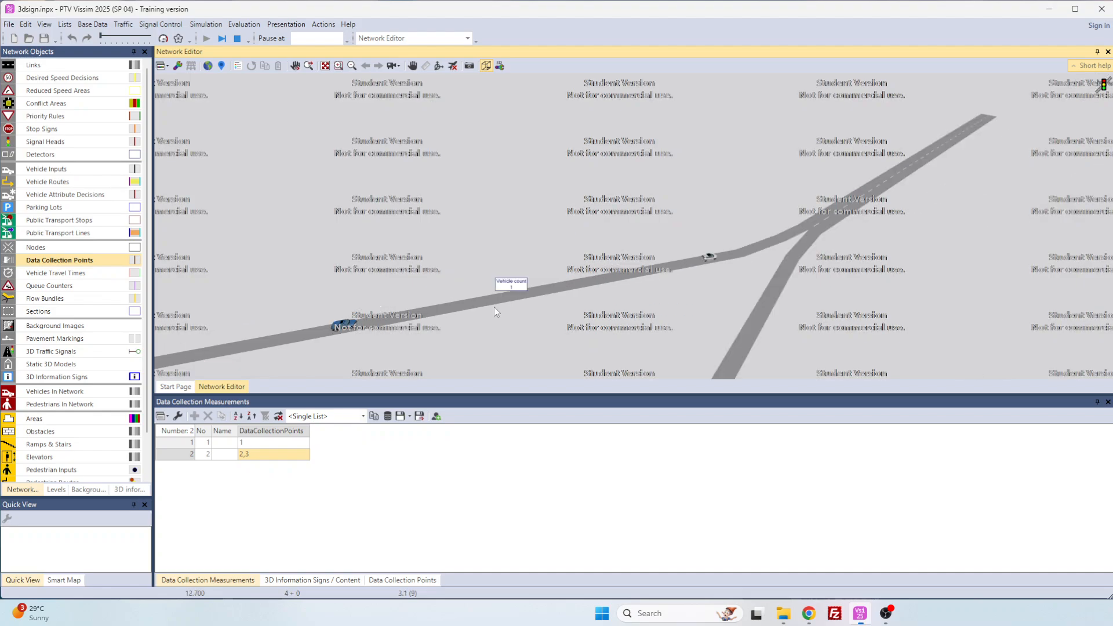
{"action": "scroll", "coordinate": [494, 307], "scroll_direction": "up", "scroll_amount": 2}
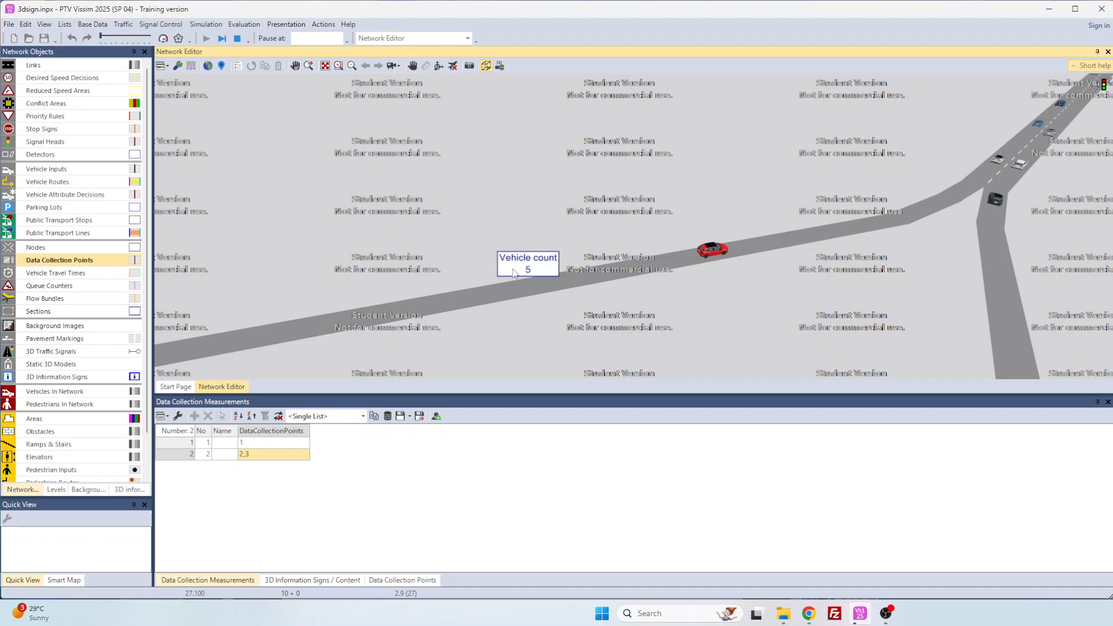
{"action": "scroll", "coordinate": [513, 272], "scroll_direction": "down", "scroll_amount": 3}
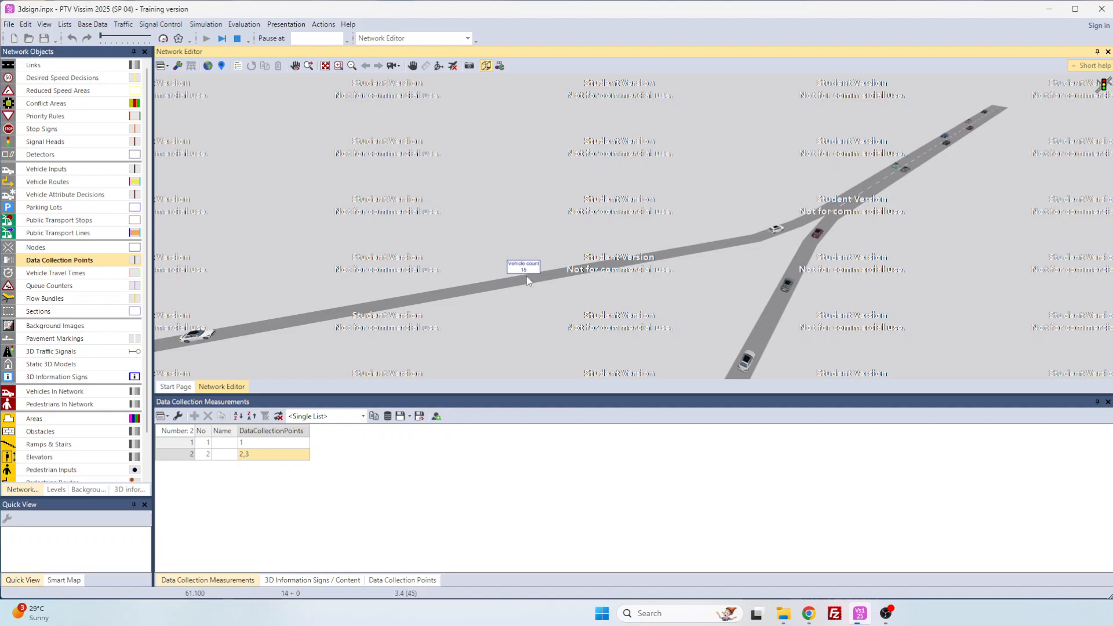
{"action": "scroll", "coordinate": [526, 276], "scroll_direction": "up", "scroll_amount": 3}
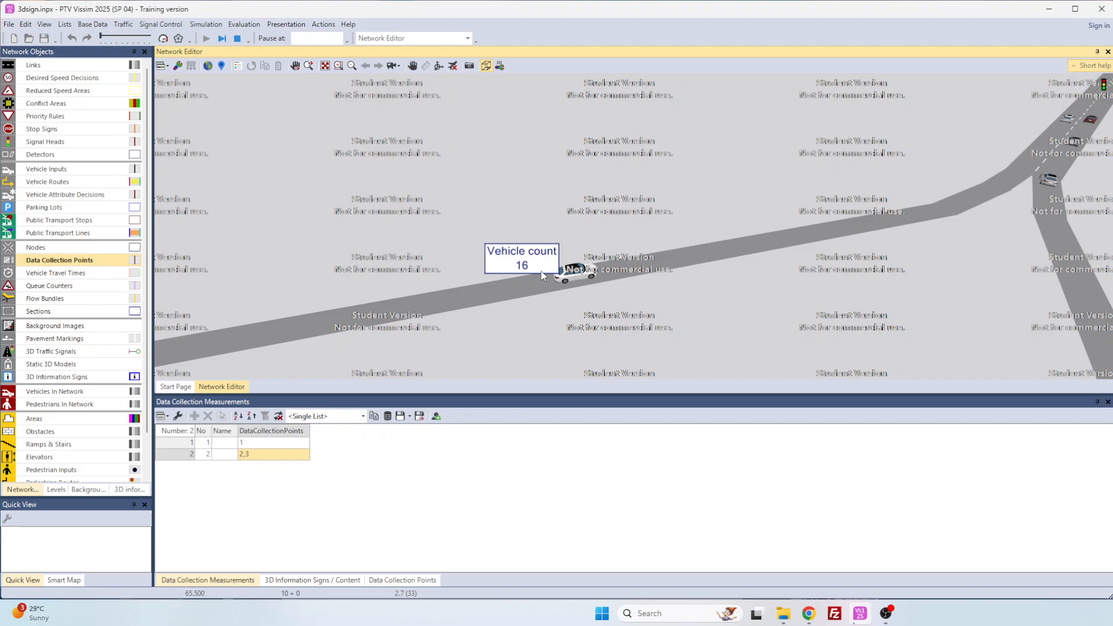
{"action": "key", "text": "Escape"}
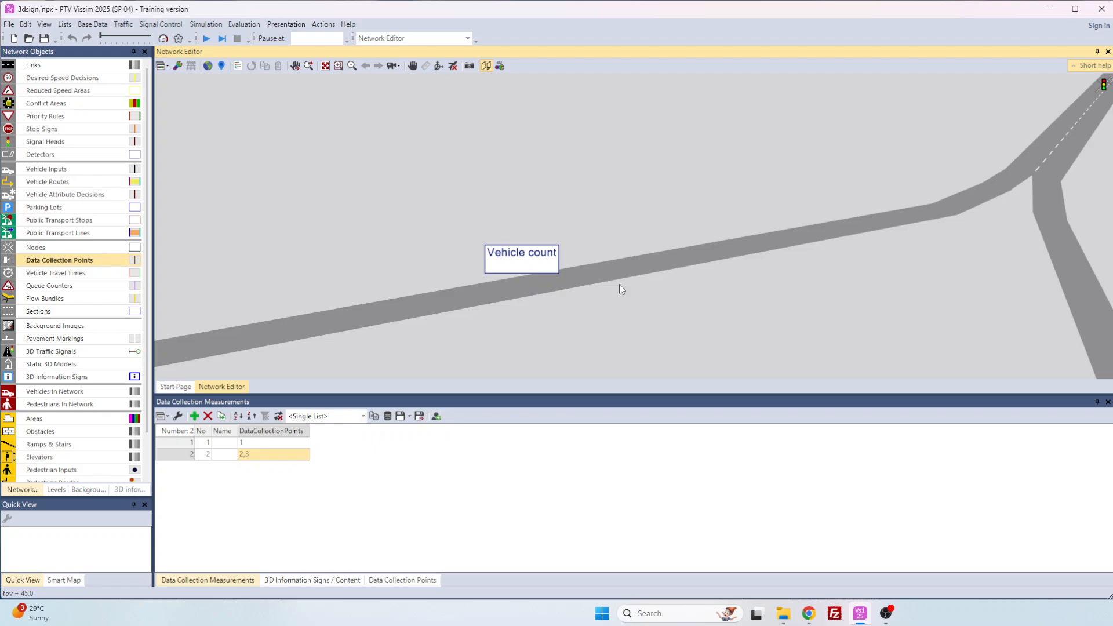
Switch the network to the 2D view and delete the existing 3D information sign beside the upper approach link
{"action": "scroll", "coordinate": [619, 284], "scroll_direction": "down", "scroll_amount": 3}
{"action": "left_click", "coordinate": [486, 66]}
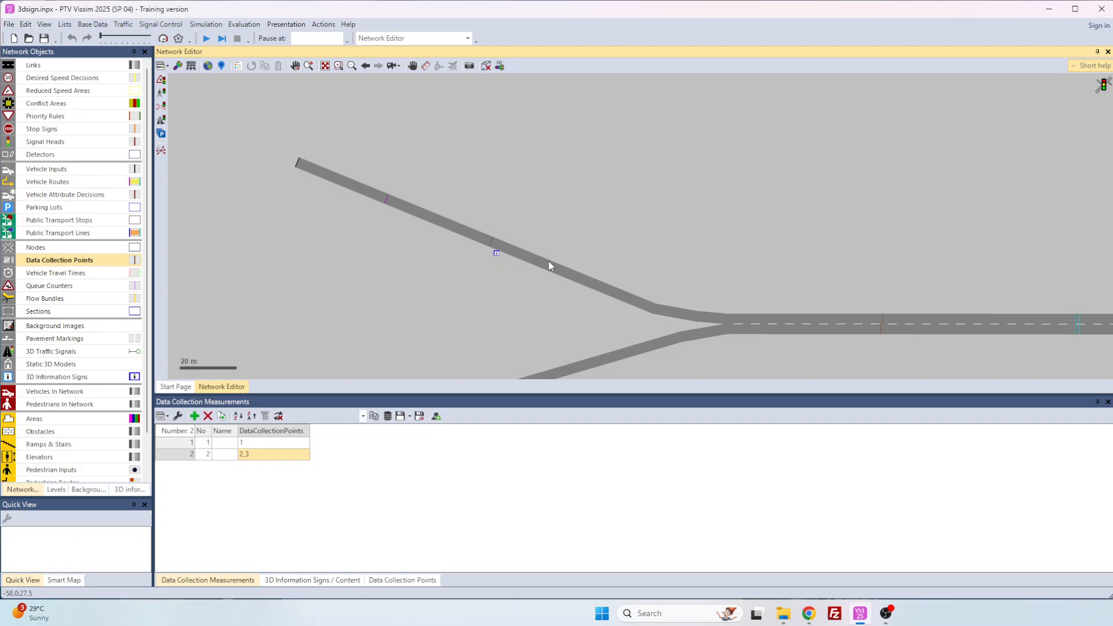
{"action": "scroll", "coordinate": [548, 261], "scroll_direction": "down", "scroll_amount": 1}
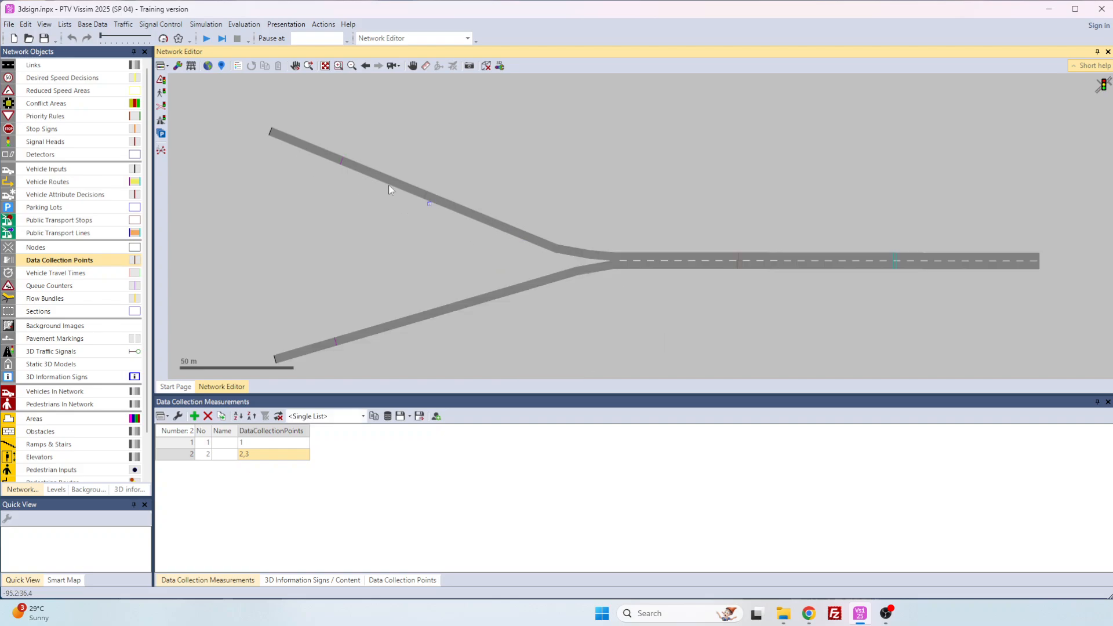
{"action": "scroll", "coordinate": [388, 186], "scroll_direction": "up", "scroll_amount": 3}
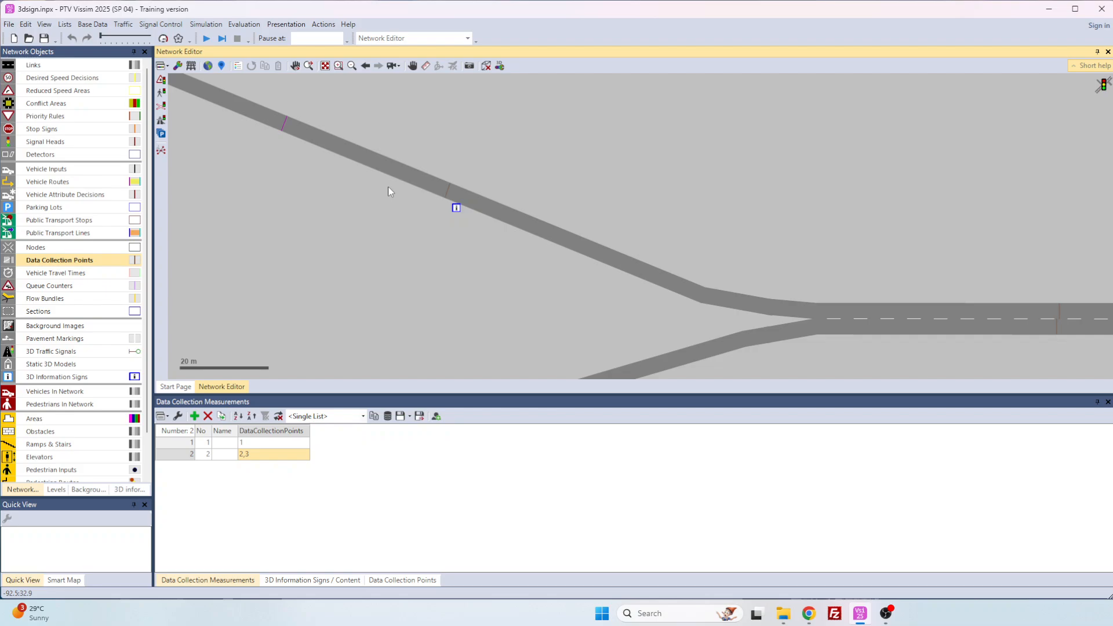
{"action": "left_click", "coordinate": [456, 207]}
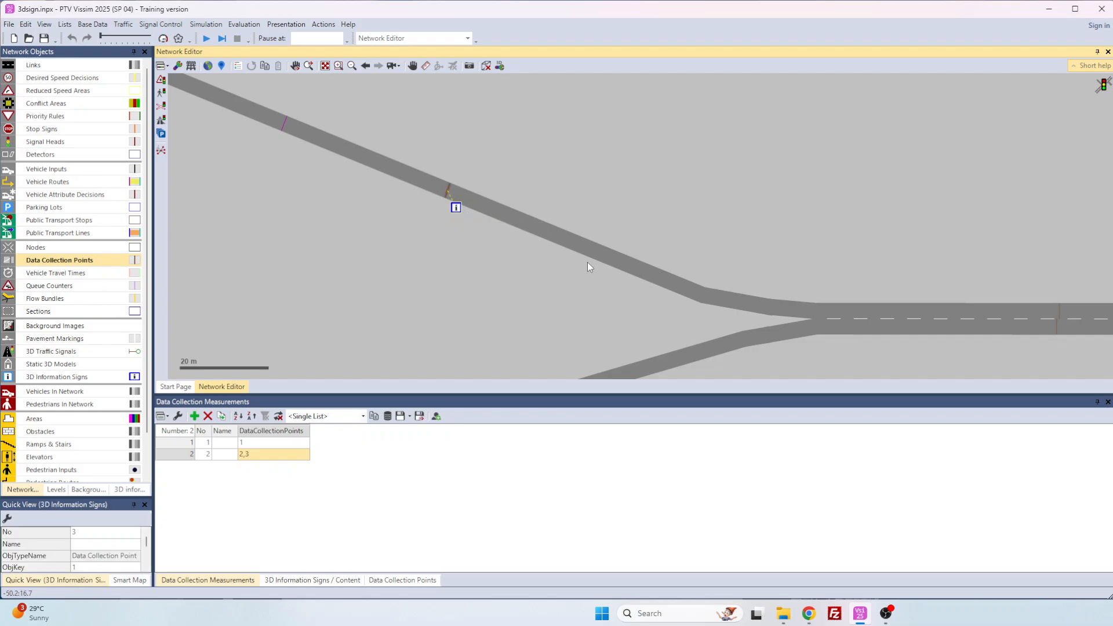
{"action": "key", "text": "Delete"}
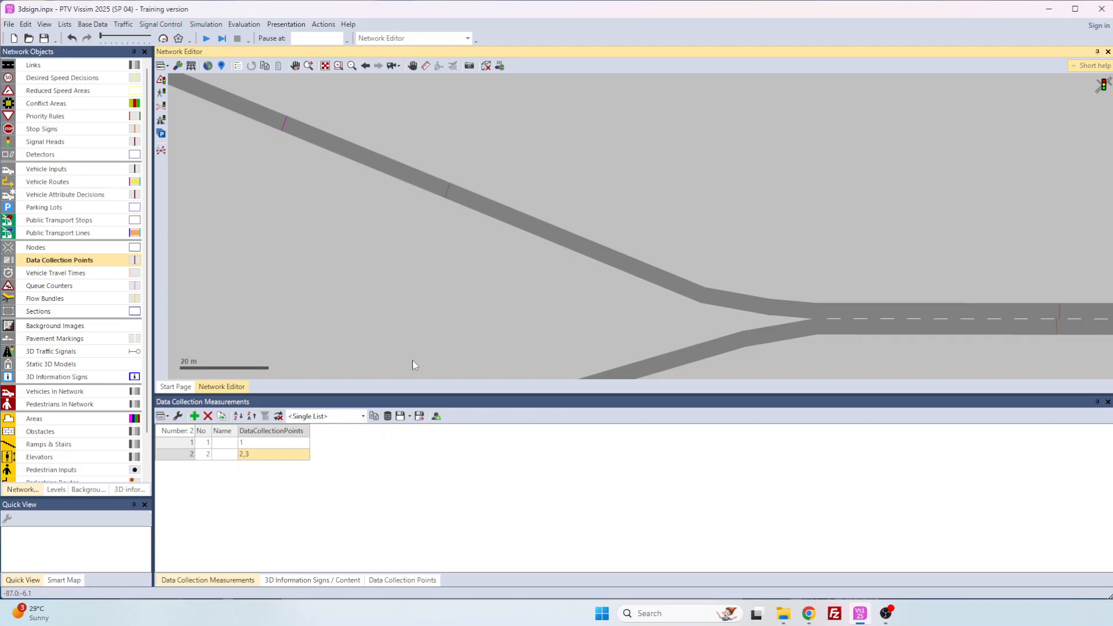
Show the 3D information signs list and insert a new 3D information sign on link 2
{"action": "left_click", "coordinate": [313, 579]}
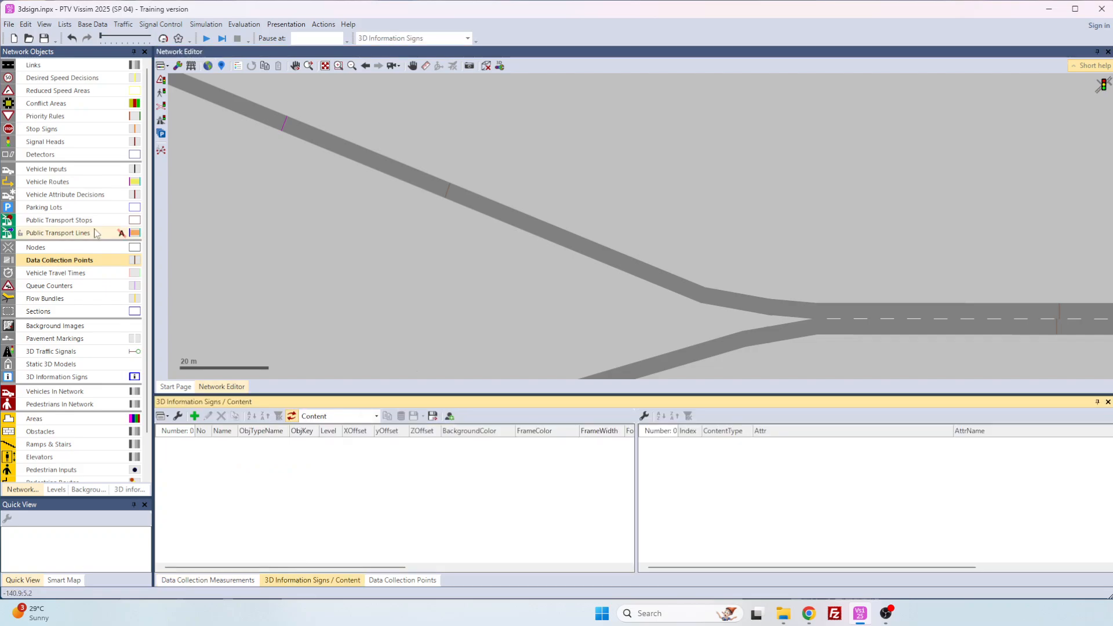
{"action": "left_click", "coordinate": [70, 364]}
{"action": "left_click", "coordinate": [71, 377]}
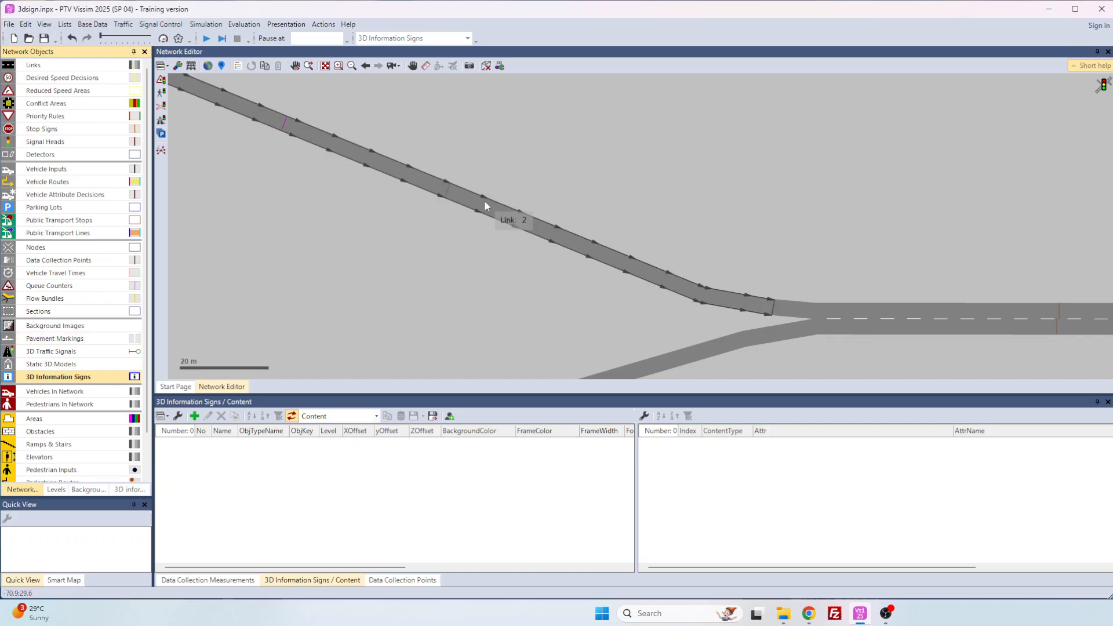
{"action": "right_click", "coordinate": [472, 214], "text": "ctrl"}
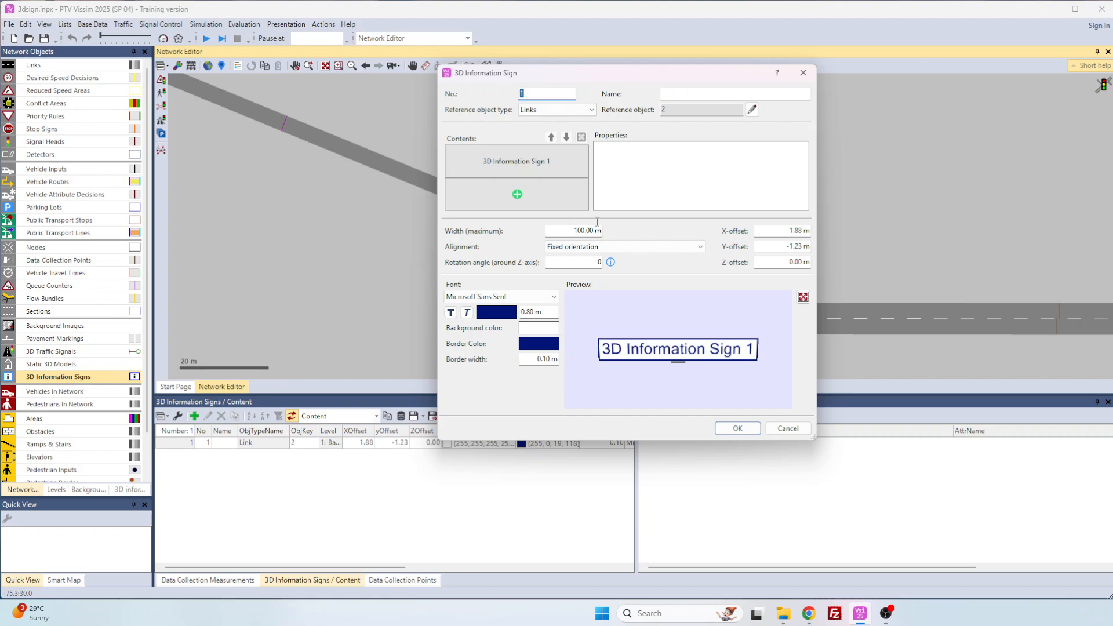
Examine the reference object types available for the new sign, keeping Links as the type
{"action": "left_click", "coordinate": [591, 109]}
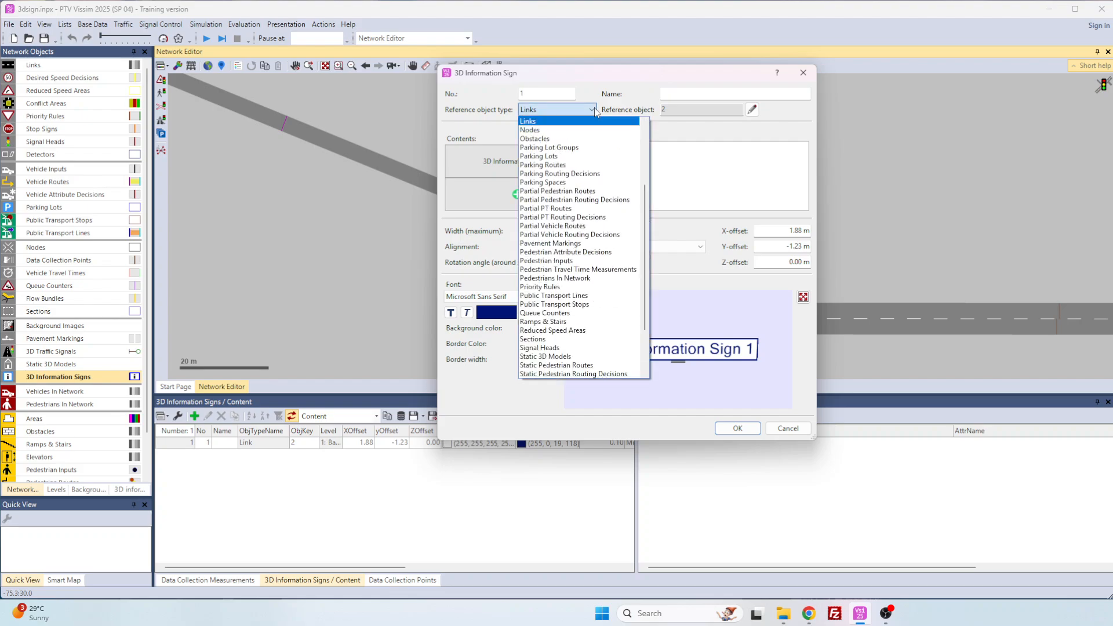
{"action": "left_click_drag", "start_coordinate": [646, 218], "coordinate": [646, 257]}
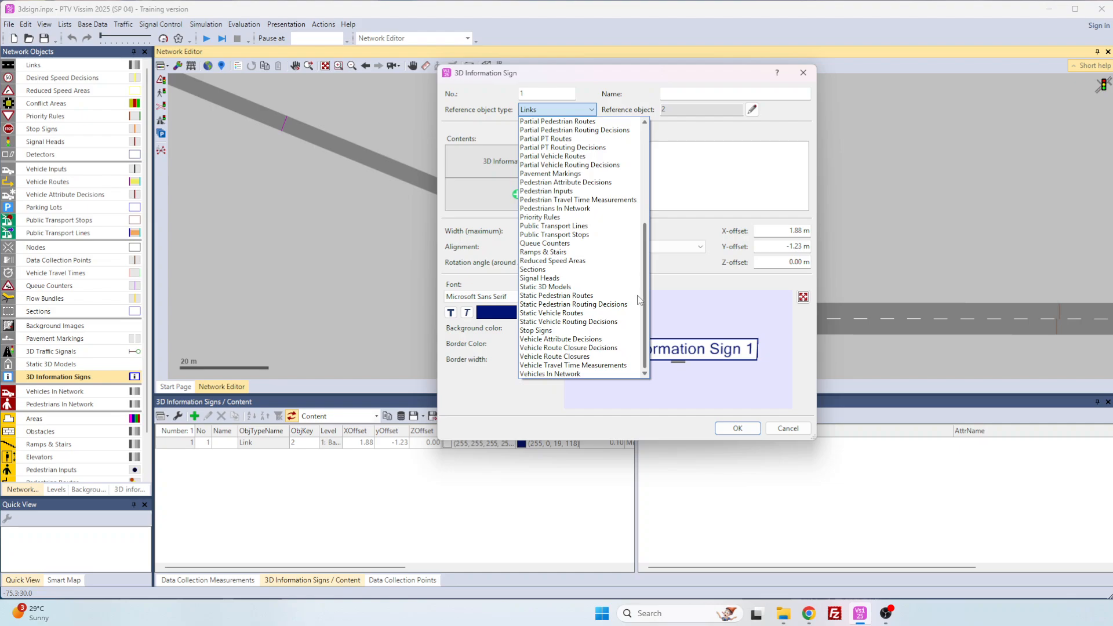
{"action": "left_click_drag", "start_coordinate": [646, 302], "coordinate": [652, 179]}
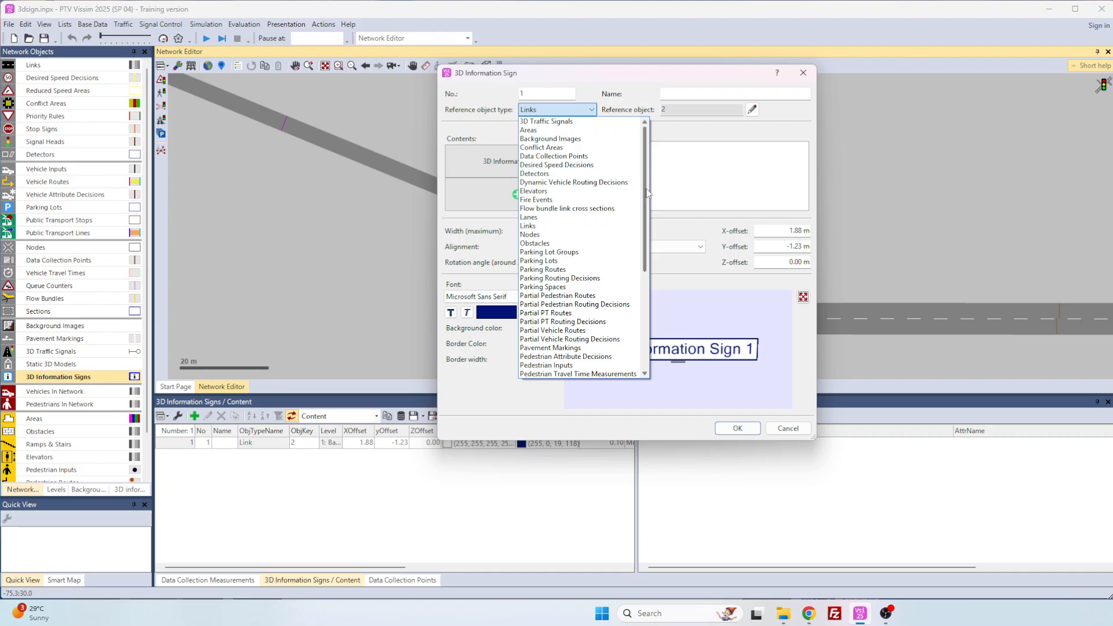
{"action": "left_click_drag", "start_coordinate": [652, 171], "coordinate": [644, 309]}
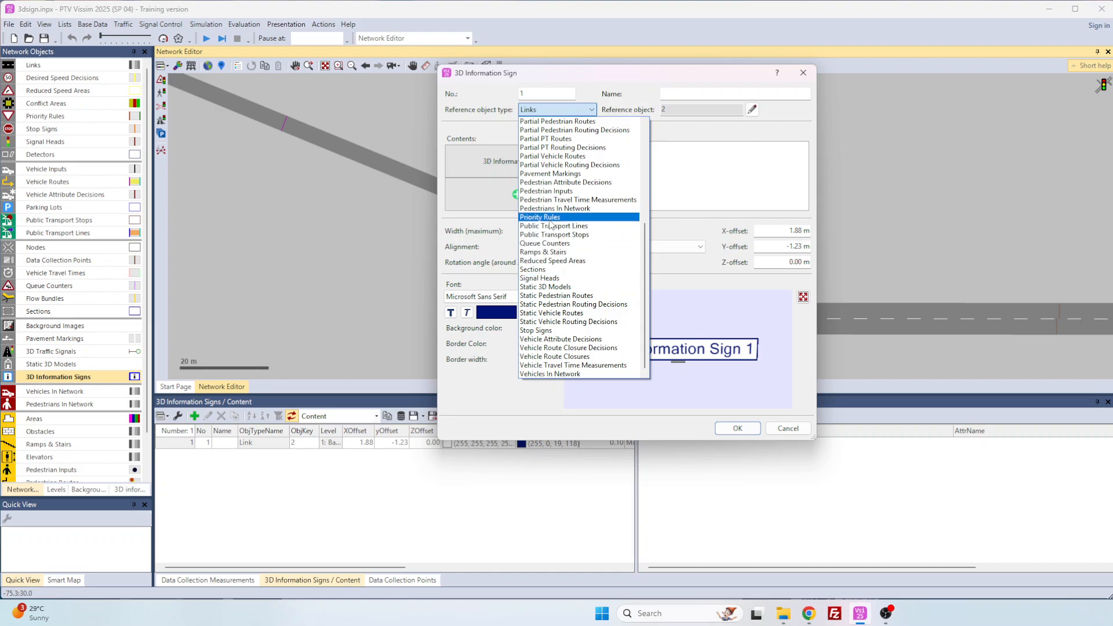
{"action": "scroll", "coordinate": [529, 238], "scroll_direction": "up", "scroll_amount": 7}
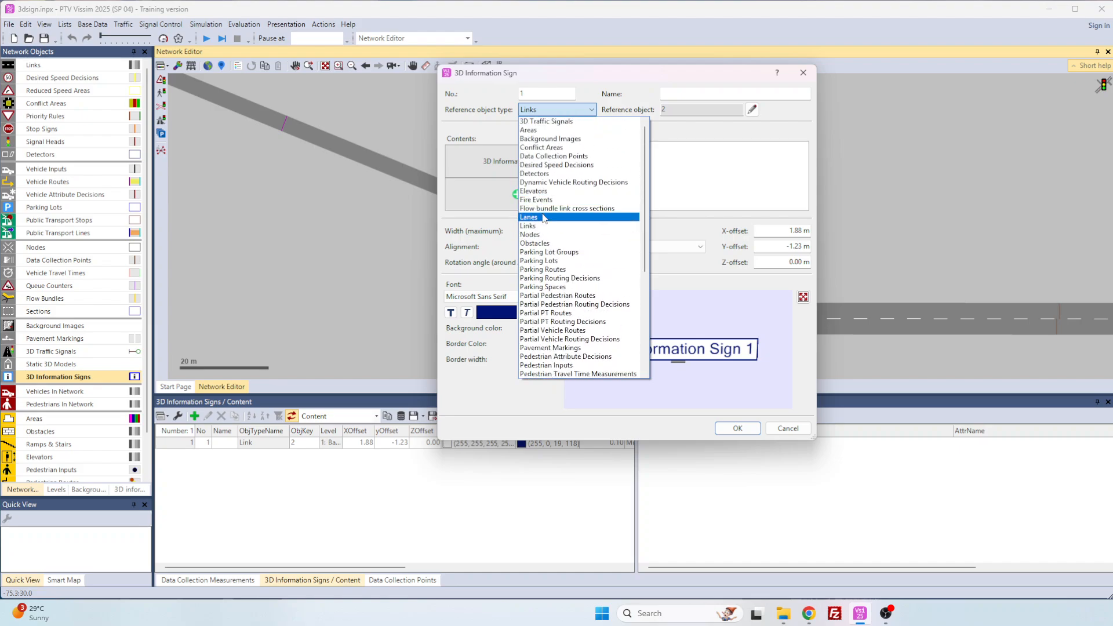
{"action": "left_click", "coordinate": [543, 226]}
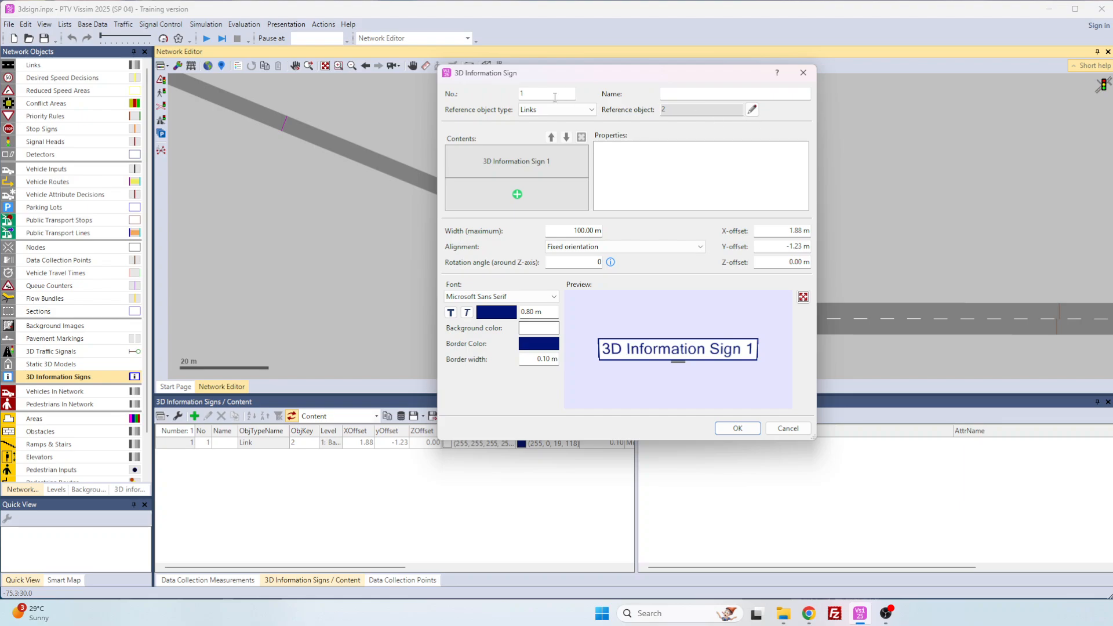
{"action": "left_click_drag", "start_coordinate": [667, 73], "coordinate": [848, 76]}
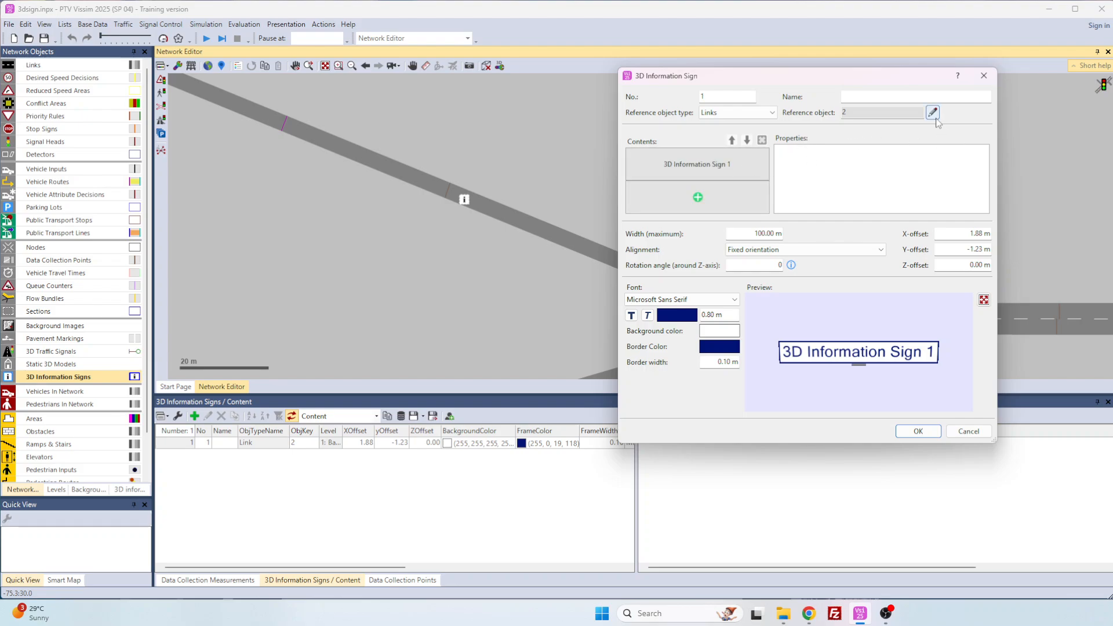
{"action": "left_click", "coordinate": [771, 112]}
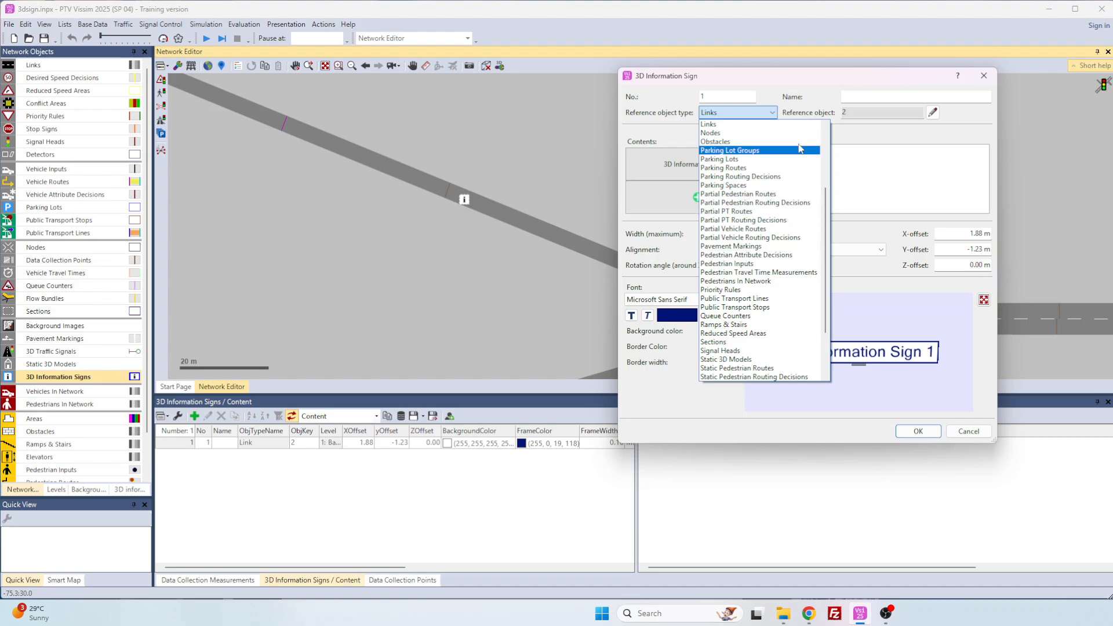
{"action": "left_click", "coordinate": [778, 114]}
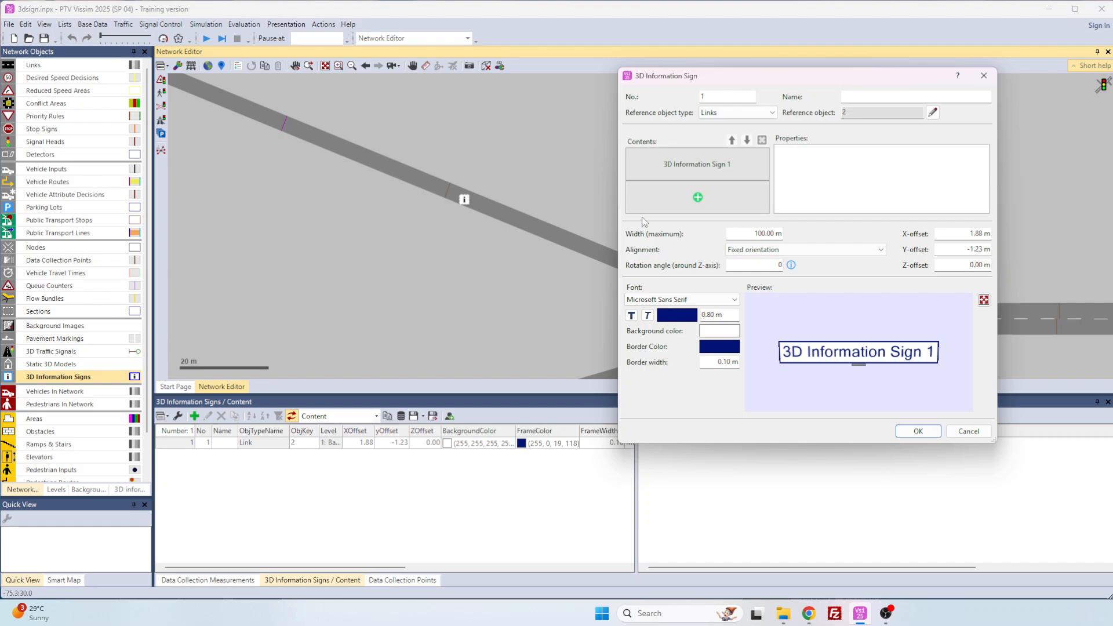
Remove the default text entry from the sign's contents and review the content types that can be added
{"action": "left_click", "coordinate": [746, 164]}
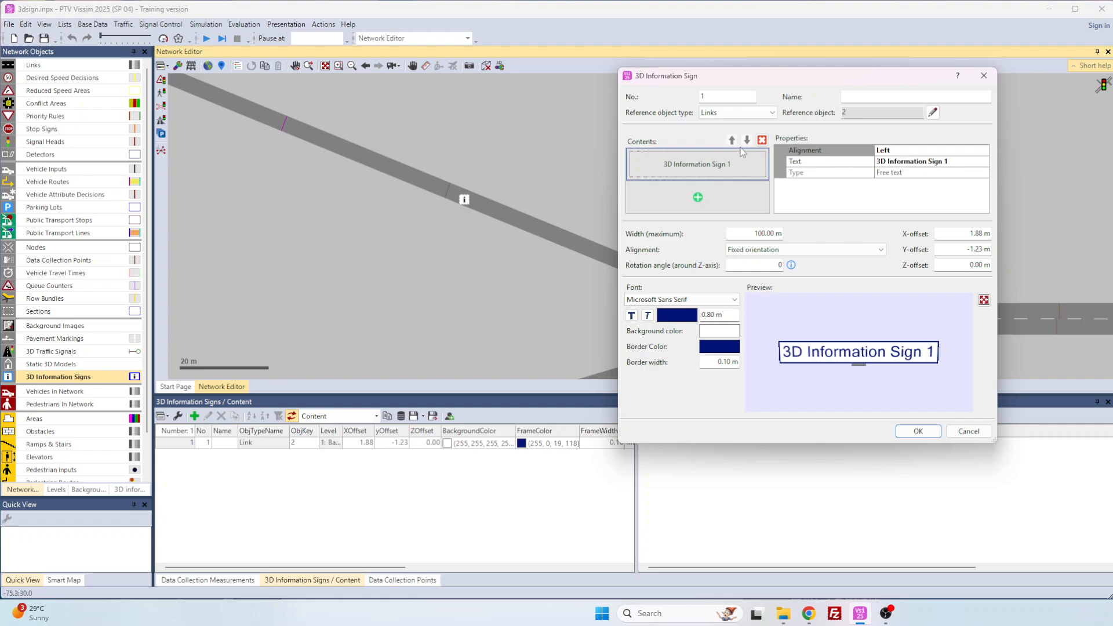
{"action": "left_click", "coordinate": [761, 141]}
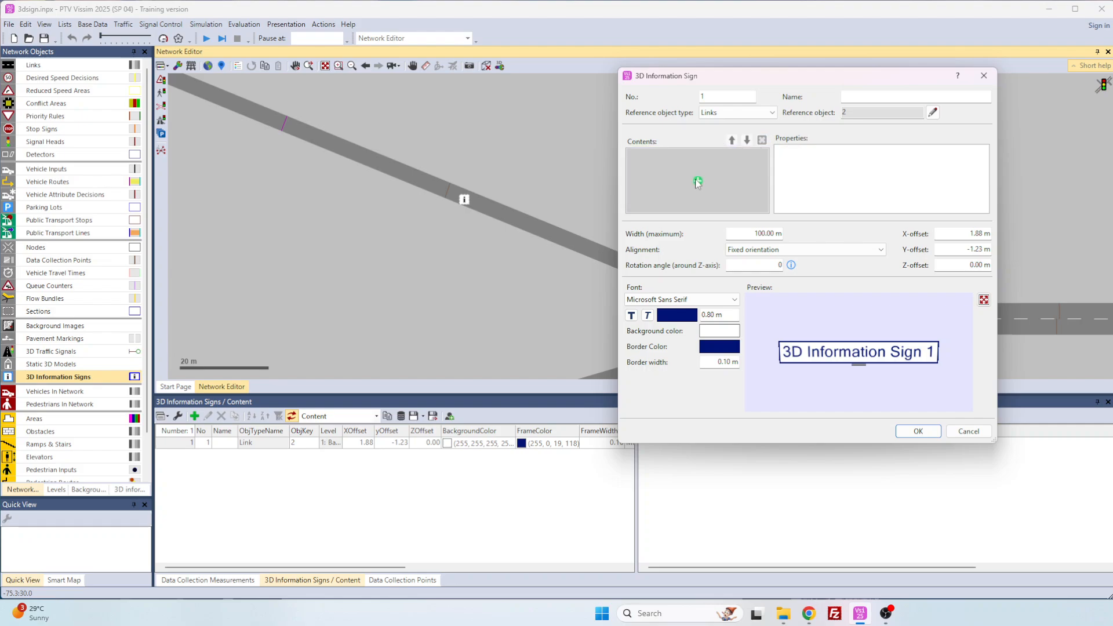
{"action": "left_click", "coordinate": [697, 182]}
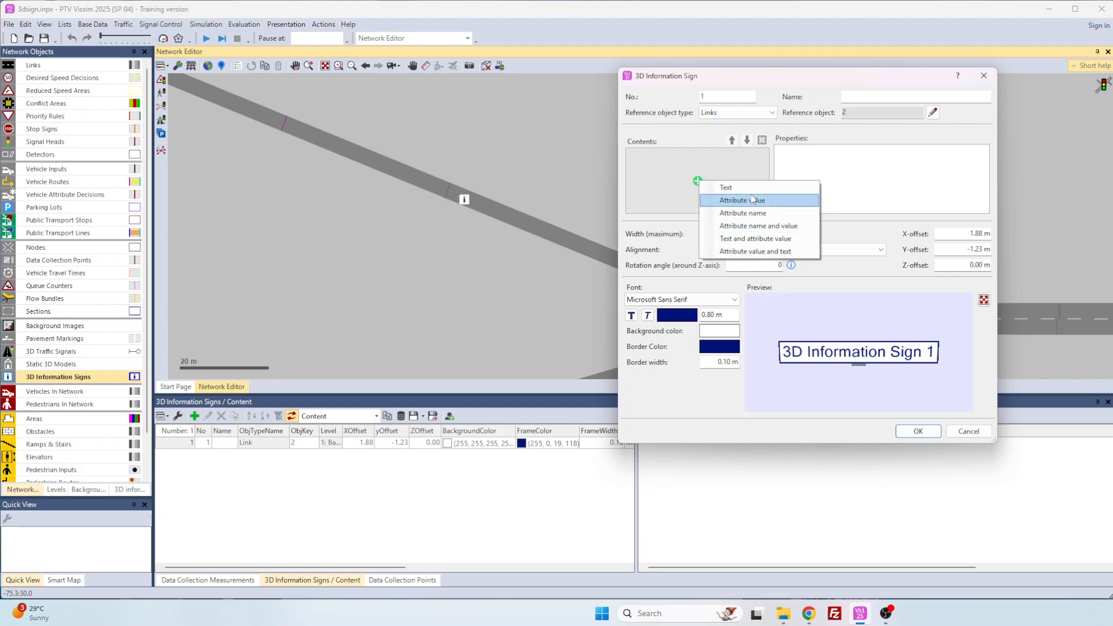
{"action": "left_click", "coordinate": [670, 226]}
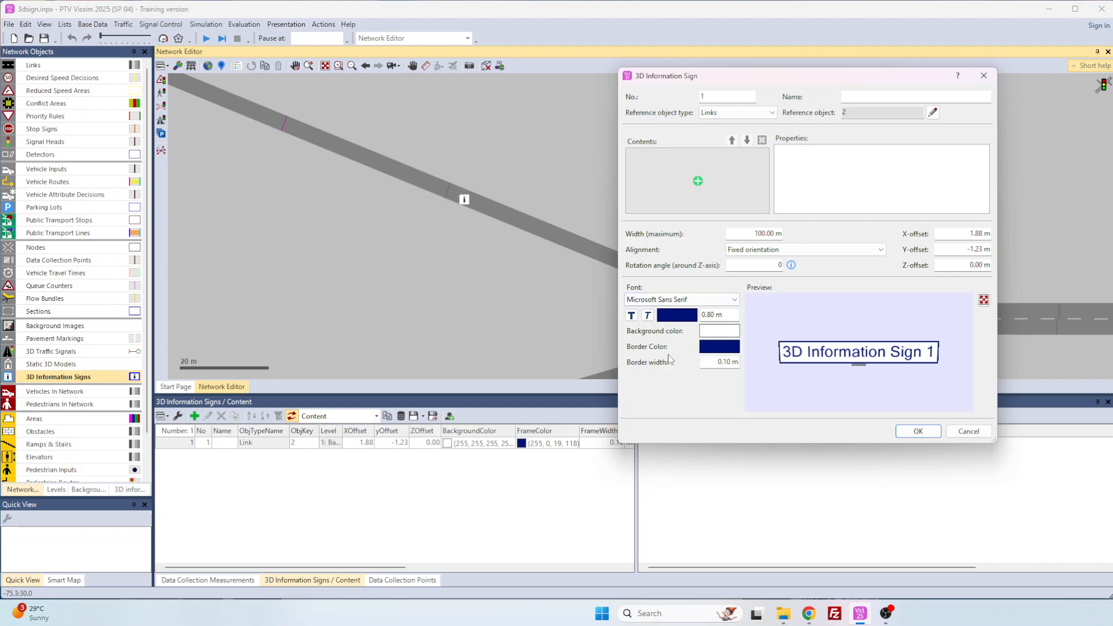
Add a text entry to the sign's contents and set its alignment to Center
{"action": "left_click", "coordinate": [698, 180]}
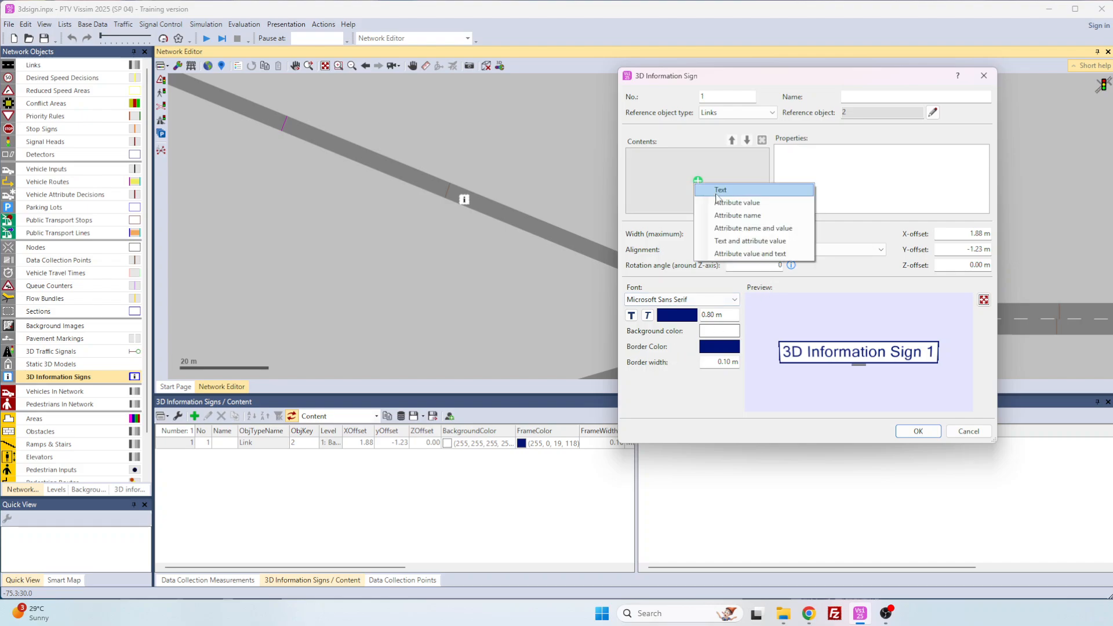
{"action": "left_click", "coordinate": [722, 190]}
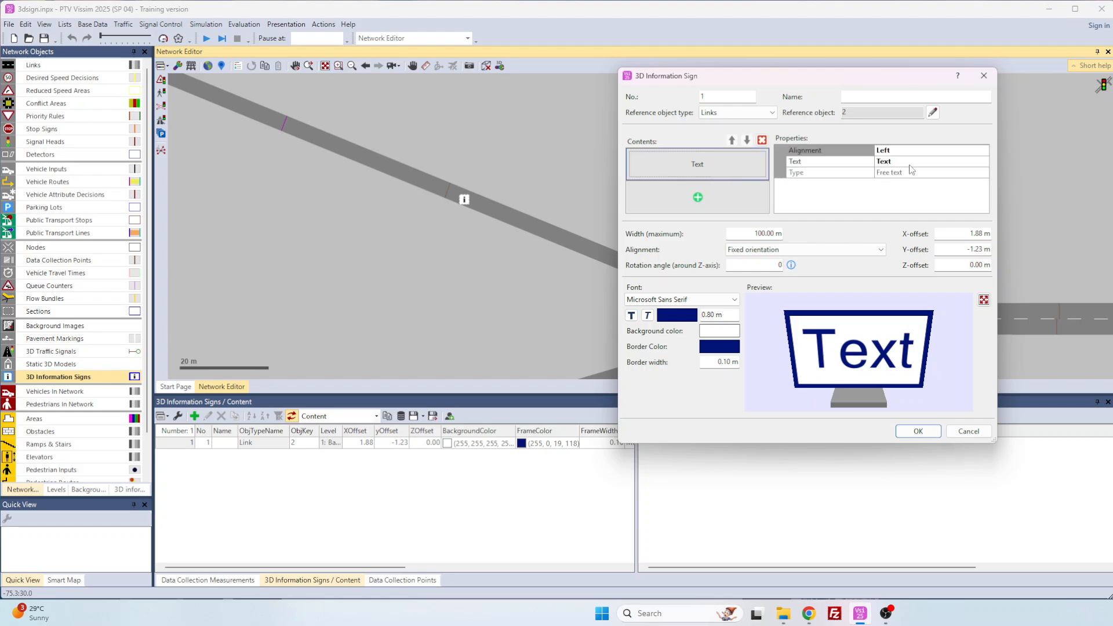
{"action": "left_click", "coordinate": [910, 151]}
{"action": "left_click", "coordinate": [910, 151]}
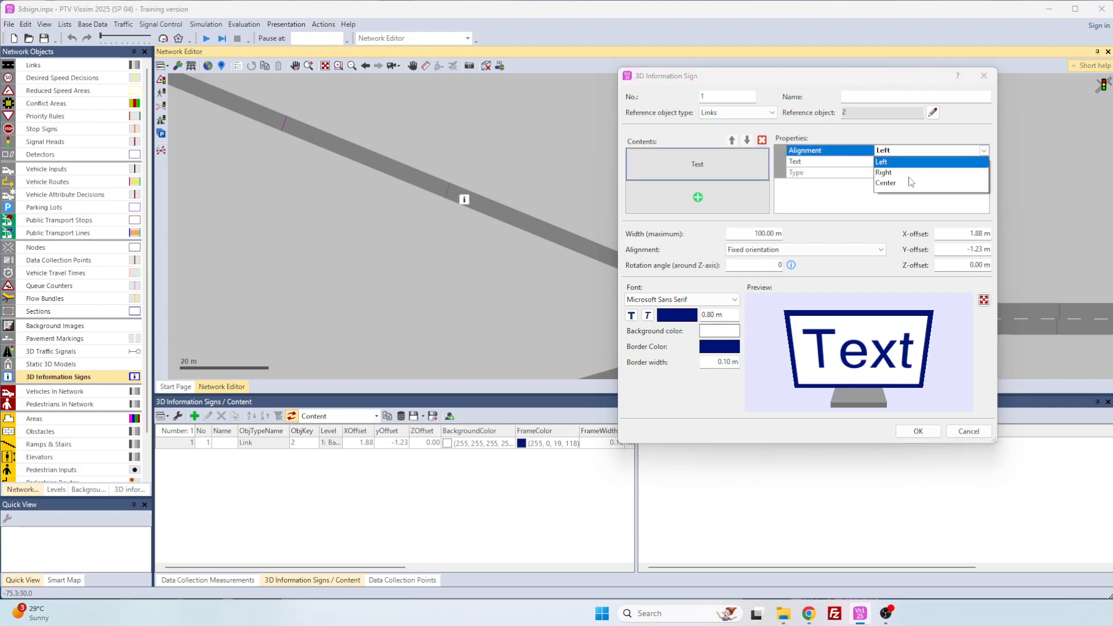
{"action": "left_click", "coordinate": [910, 182]}
{"action": "left_click", "coordinate": [906, 172]}
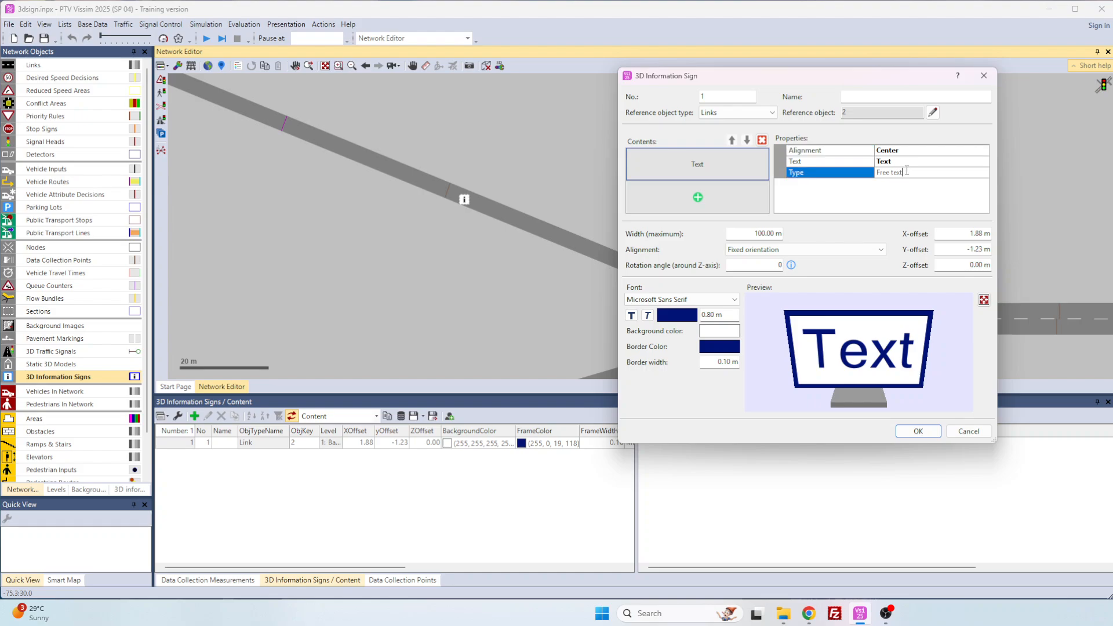
Set the wording of the sign's text entry to "Number of lanes"
{"action": "left_click", "coordinate": [906, 163]}
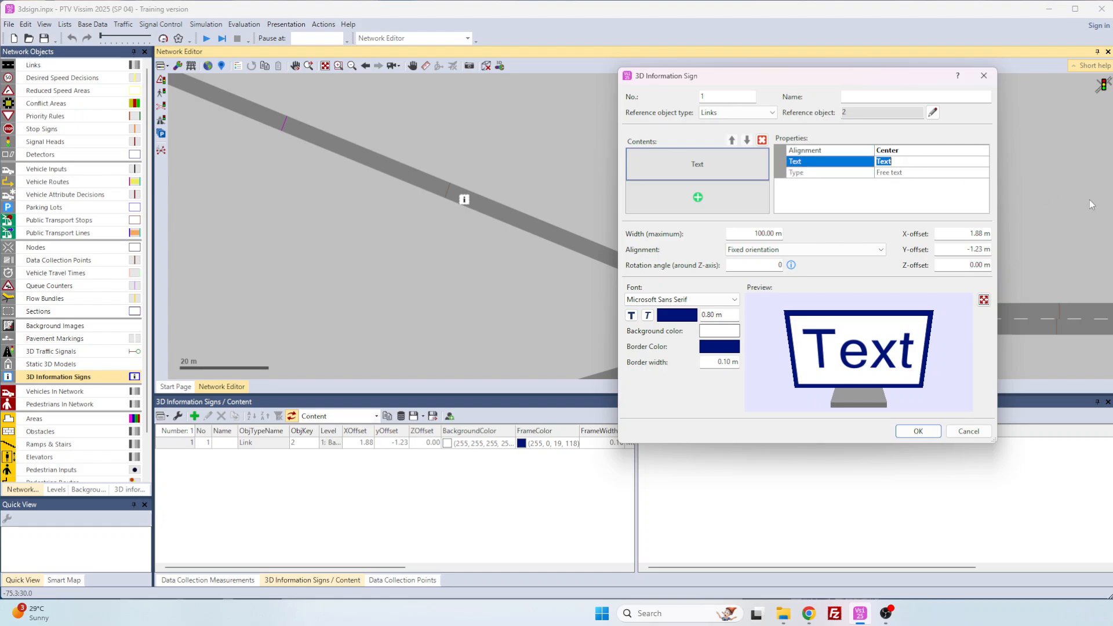
{"action": "type", "text": "Lane"}
{"action": "key", "text": "BackSpace"}
{"action": "key", "text": "BackSpace"}
{"action": "key", "text": "BackSpace"}
{"action": "key", "text": "BackSpace"}
{"action": "key", "text": "BackSpace"}
{"action": "key", "text": "BackSpace"}
{"action": "key", "text": "BackSpace"}
{"action": "key", "text": "BackSpace"}
{"action": "type", "text": "anes"}
Add an attribute value entry below the text, using the link attribute Number of lanes
{"action": "left_click", "coordinate": [726, 204]}
{"action": "left_click", "coordinate": [766, 224]}
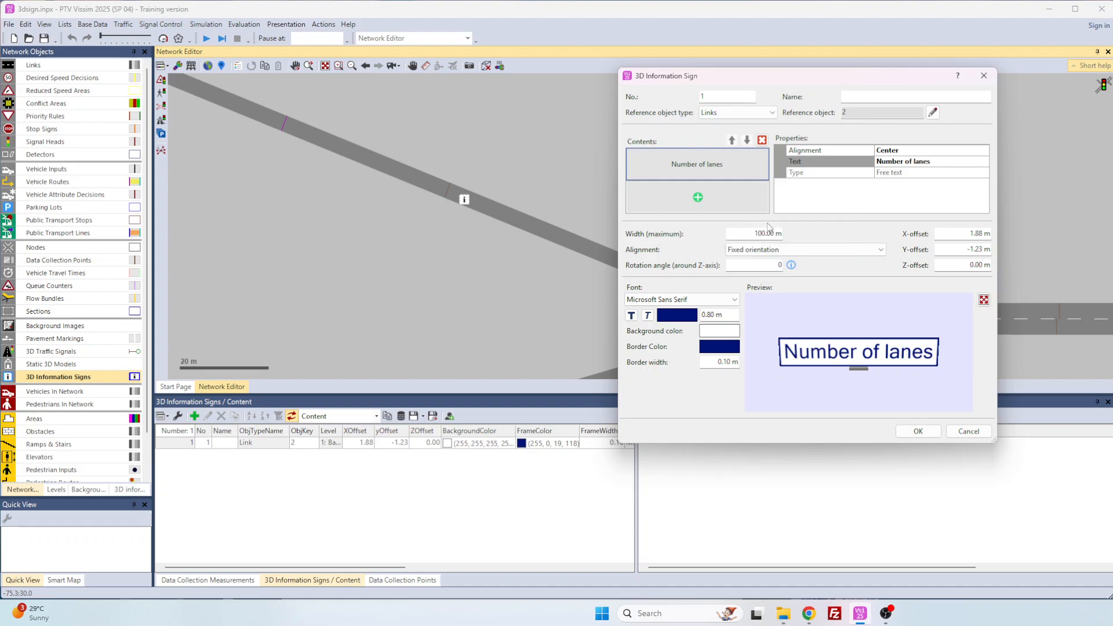
{"action": "scroll", "coordinate": [502, 235], "scroll_direction": "down", "scroll_amount": 5}
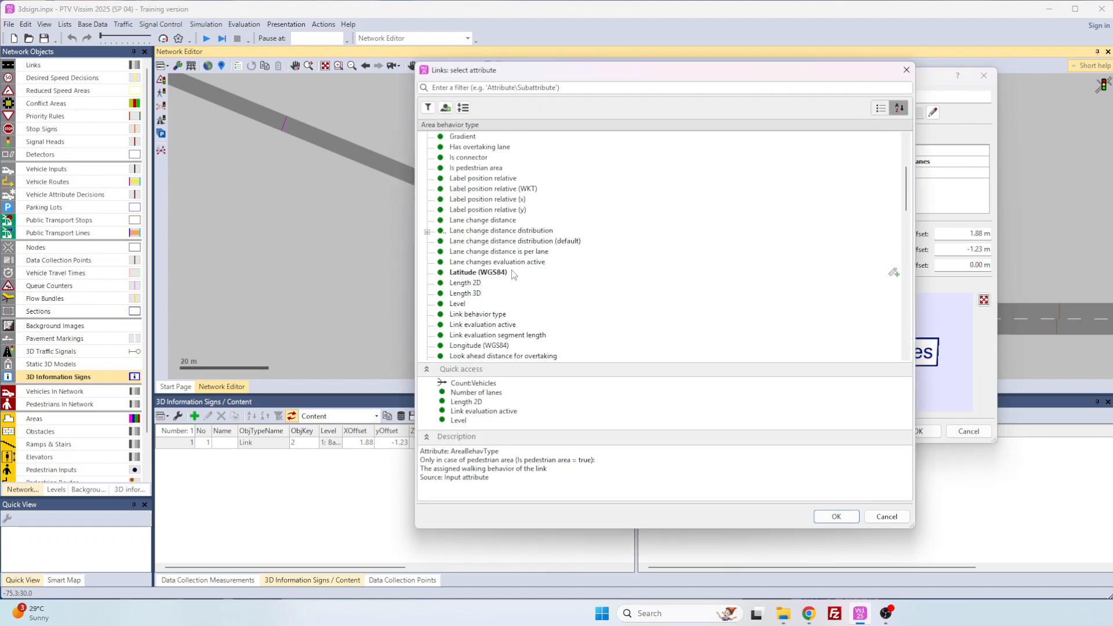
{"action": "scroll", "coordinate": [484, 324], "scroll_direction": "down", "scroll_amount": 2}
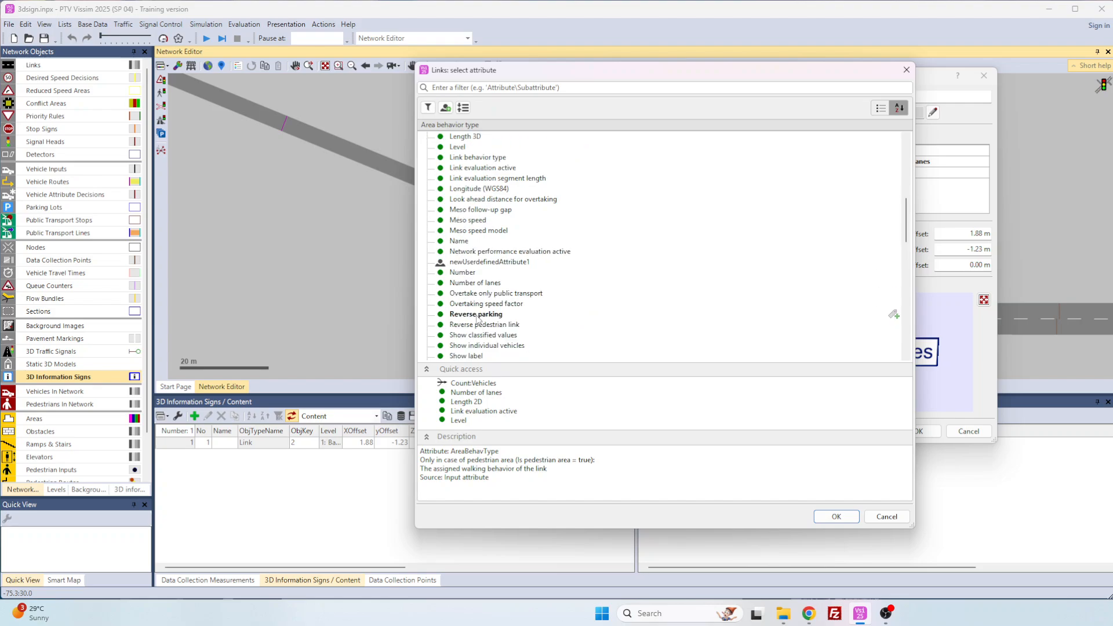
{"action": "double_click", "coordinate": [475, 282]}
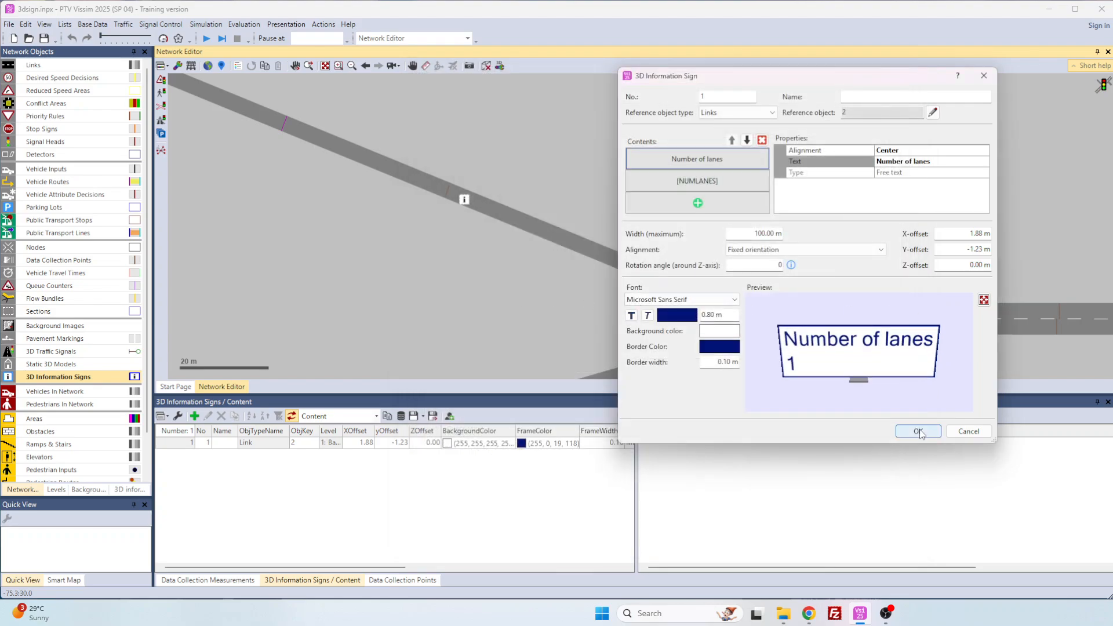
Set the alignment of the sign's number-of-lanes attribute value entry to Center and accept the sign settings
{"action": "left_click", "coordinate": [765, 184]}
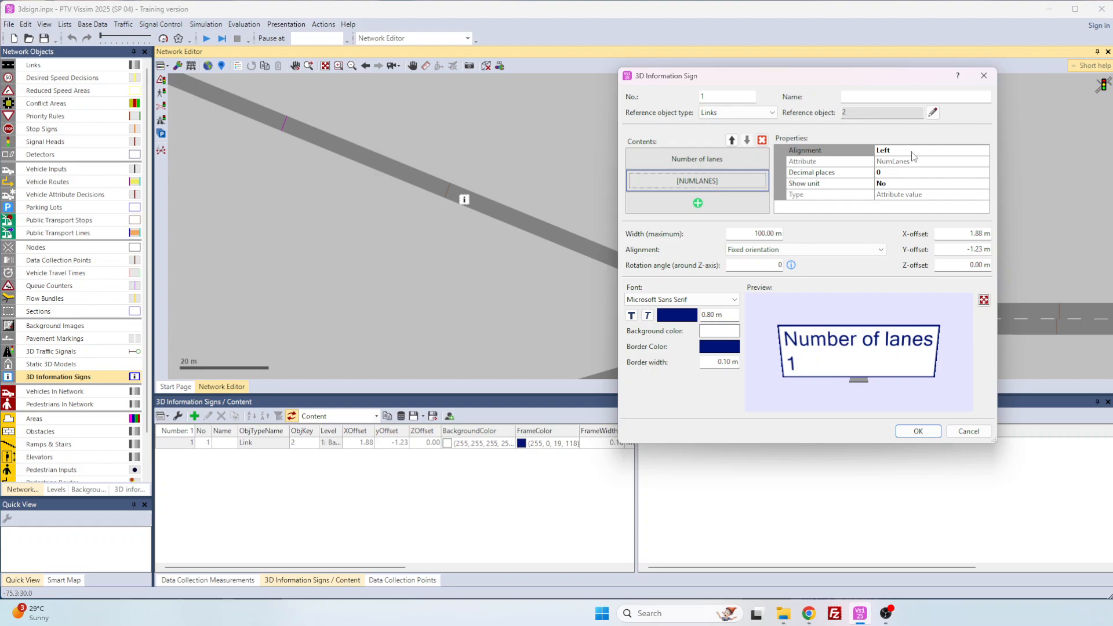
{"action": "left_click", "coordinate": [985, 152]}
{"action": "left_click", "coordinate": [985, 152]}
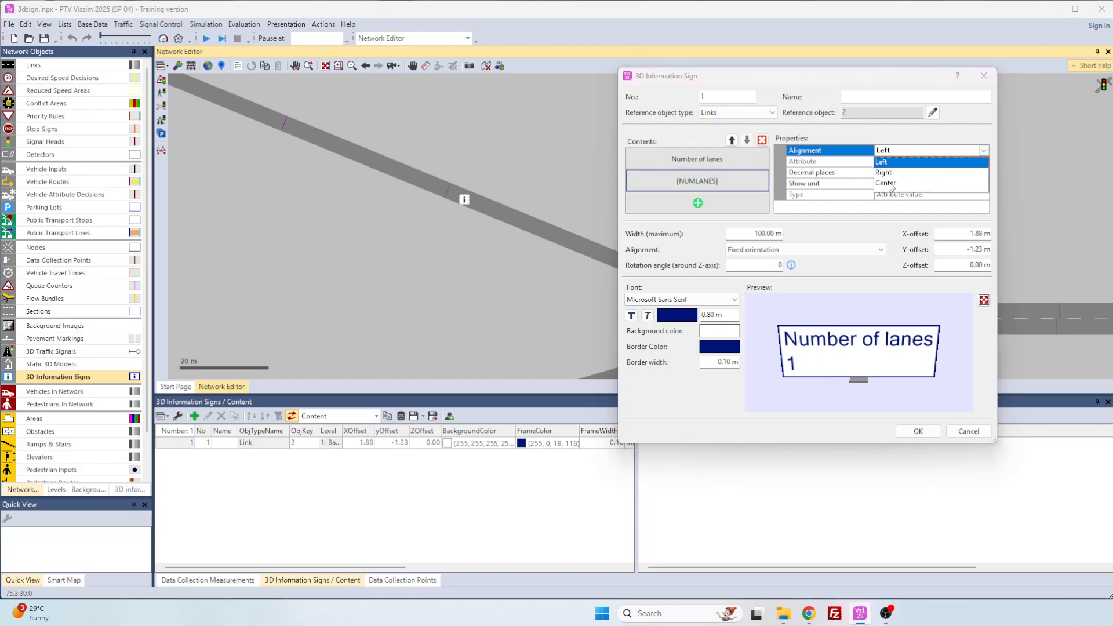
{"action": "left_click", "coordinate": [890, 179]}
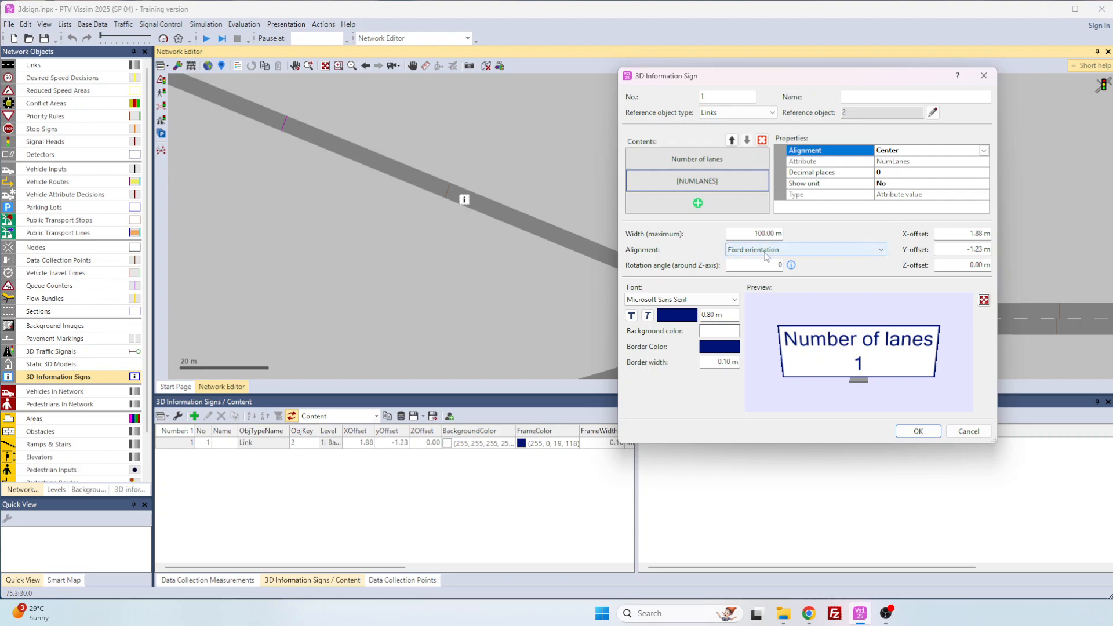
{"action": "left_click", "coordinate": [918, 430]}
View the network in 3D and examine the information sign on the link from different angles
{"action": "left_click", "coordinate": [486, 66]}
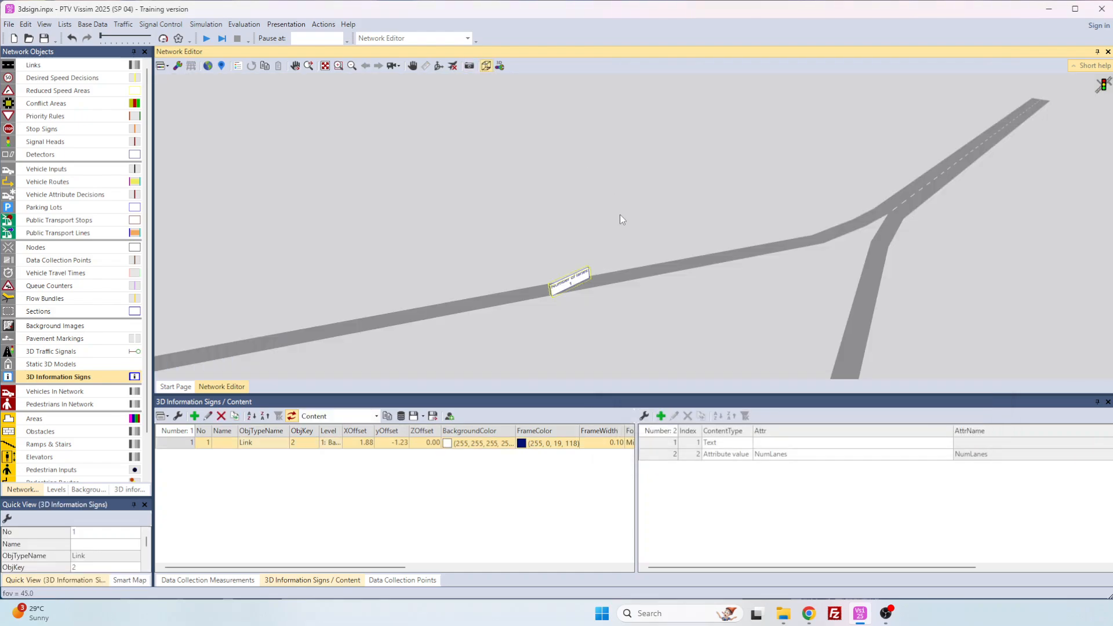
{"action": "scroll", "coordinate": [575, 297], "scroll_direction": "up", "scroll_amount": 5}
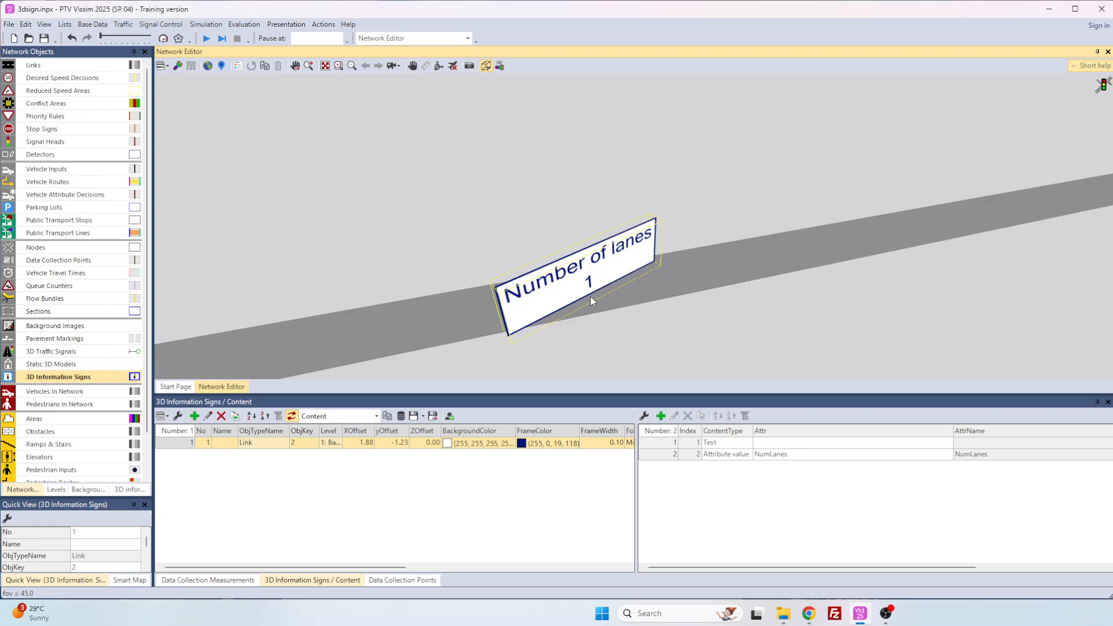
{"action": "left_click", "coordinate": [440, 65]}
{"action": "left_click_drag", "start_coordinate": [695, 308], "coordinate": [616, 316]}
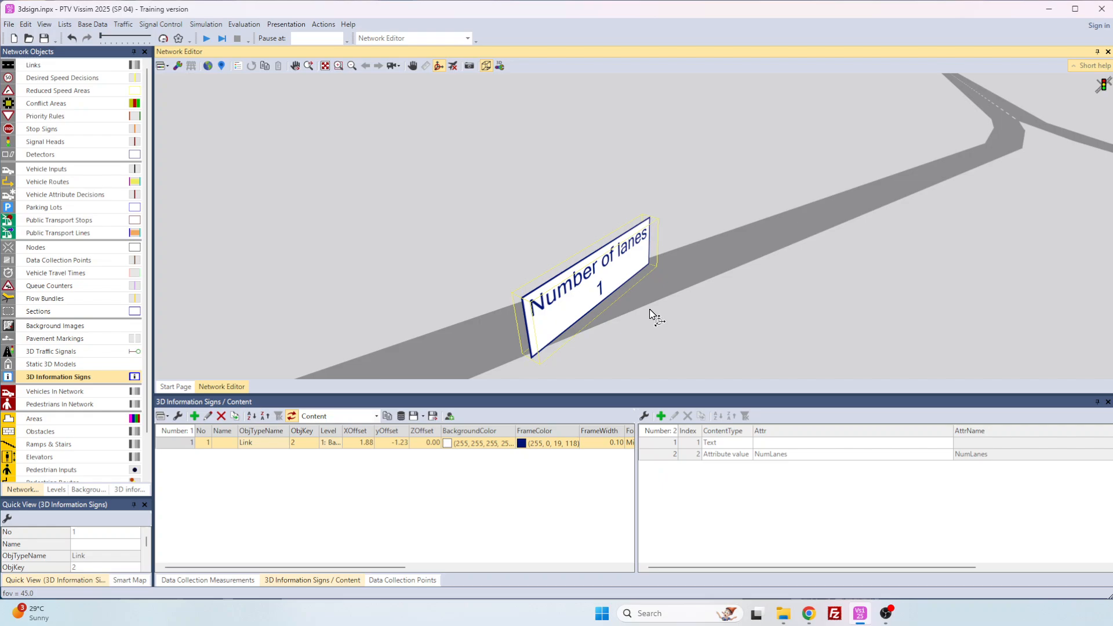
{"action": "left_click_drag", "start_coordinate": [651, 313], "coordinate": [529, 145]}
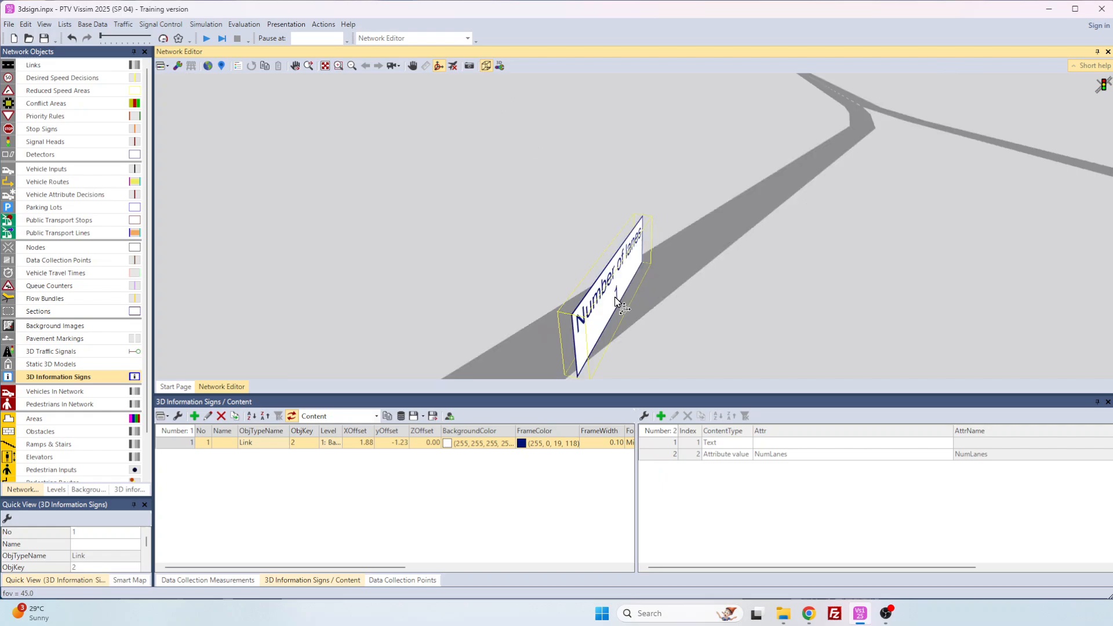
{"action": "left_click", "coordinate": [439, 68]}
{"action": "left_click", "coordinate": [438, 66]}
{"action": "left_click", "coordinate": [438, 66]}
Set the information sign's orientation to Rotation to camera
{"action": "double_click", "coordinate": [641, 253]}
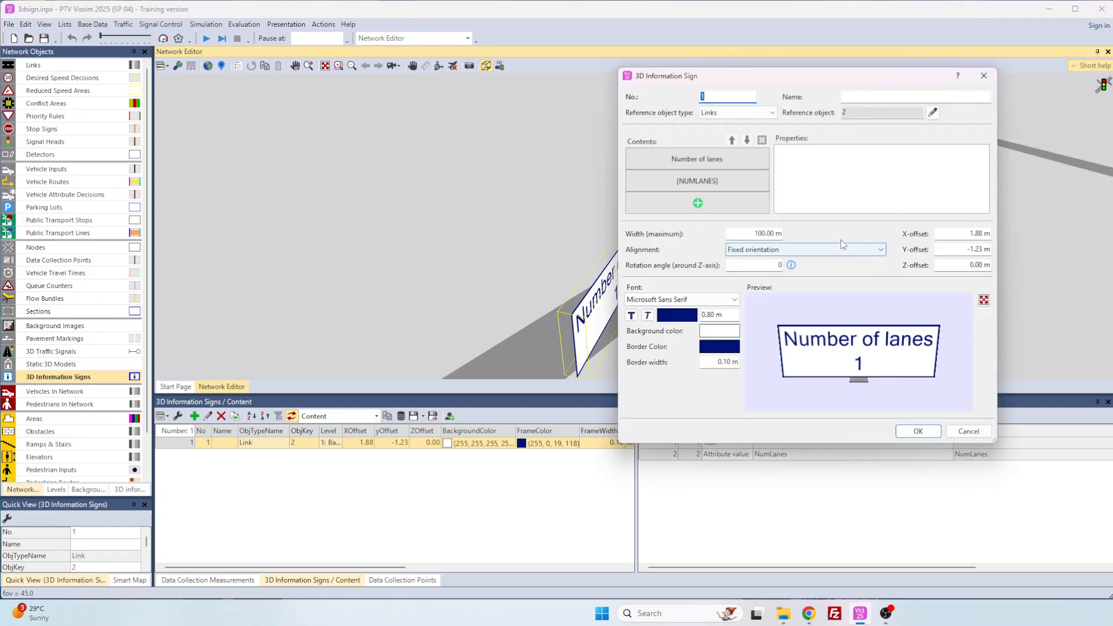
{"action": "left_click", "coordinate": [877, 250]}
{"action": "left_click", "coordinate": [764, 270]}
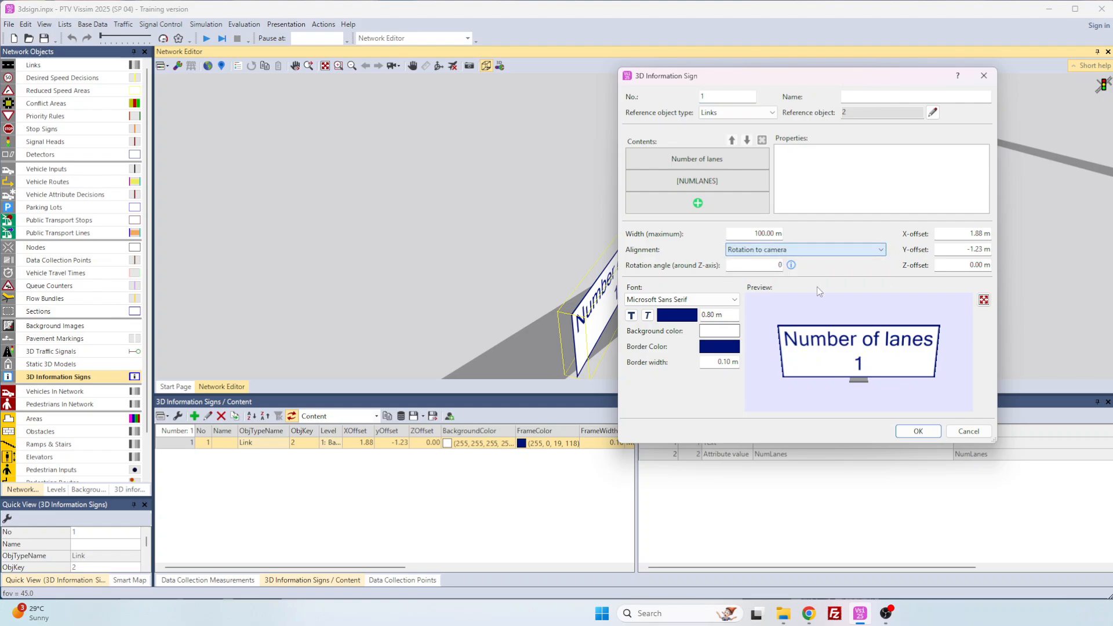
{"action": "left_click", "coordinate": [918, 431]}
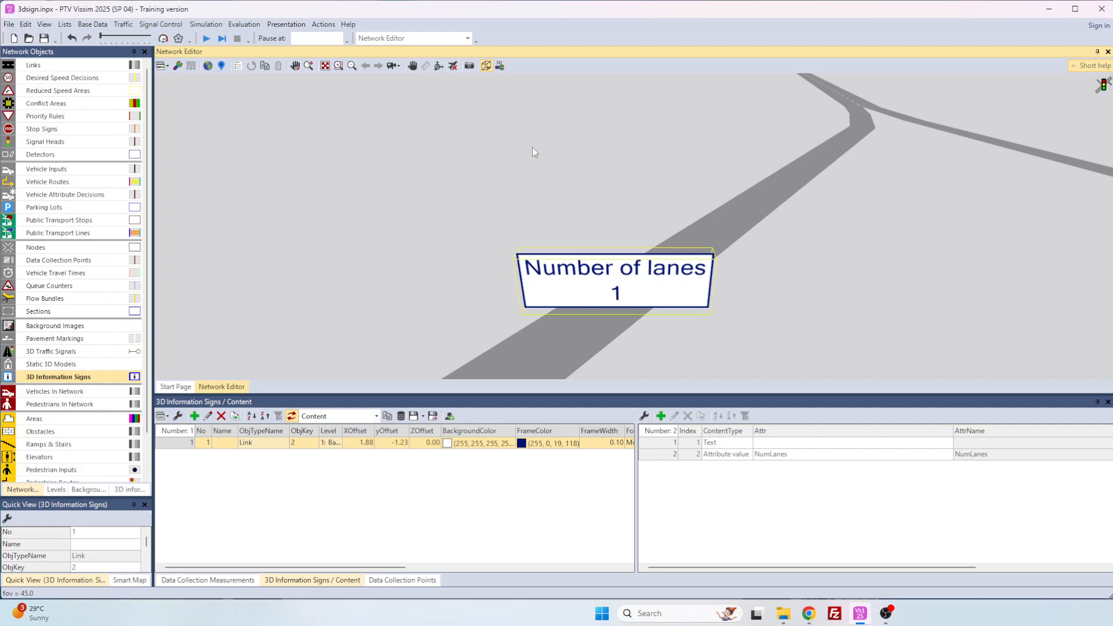
Set the information sign's orientation to Rotation and tilt to camera and check it from another viewing angle
{"action": "left_click", "coordinate": [439, 66]}
{"action": "left_click_drag", "start_coordinate": [684, 271], "coordinate": [792, 363]}
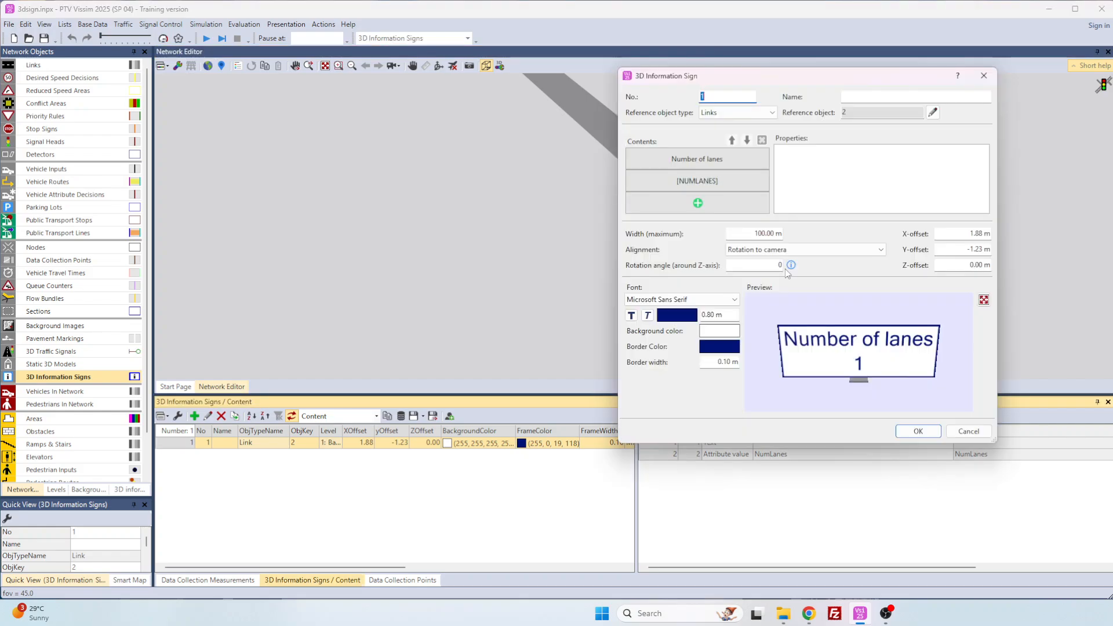
{"action": "left_click", "coordinate": [796, 250]}
{"action": "left_click", "coordinate": [771, 279]}
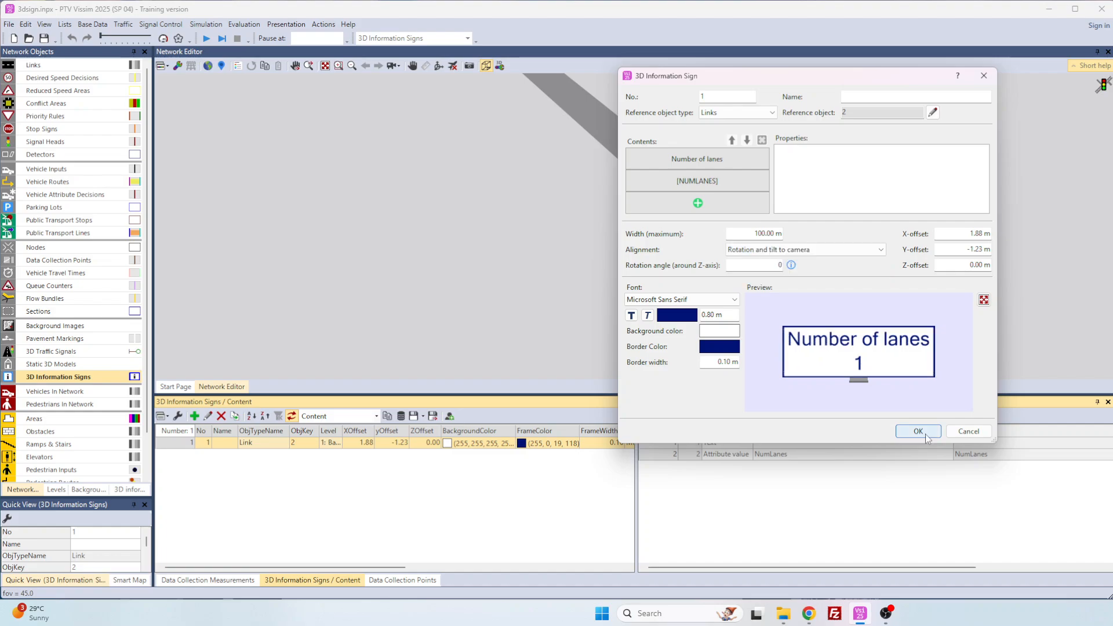
{"action": "key", "text": "Return"}
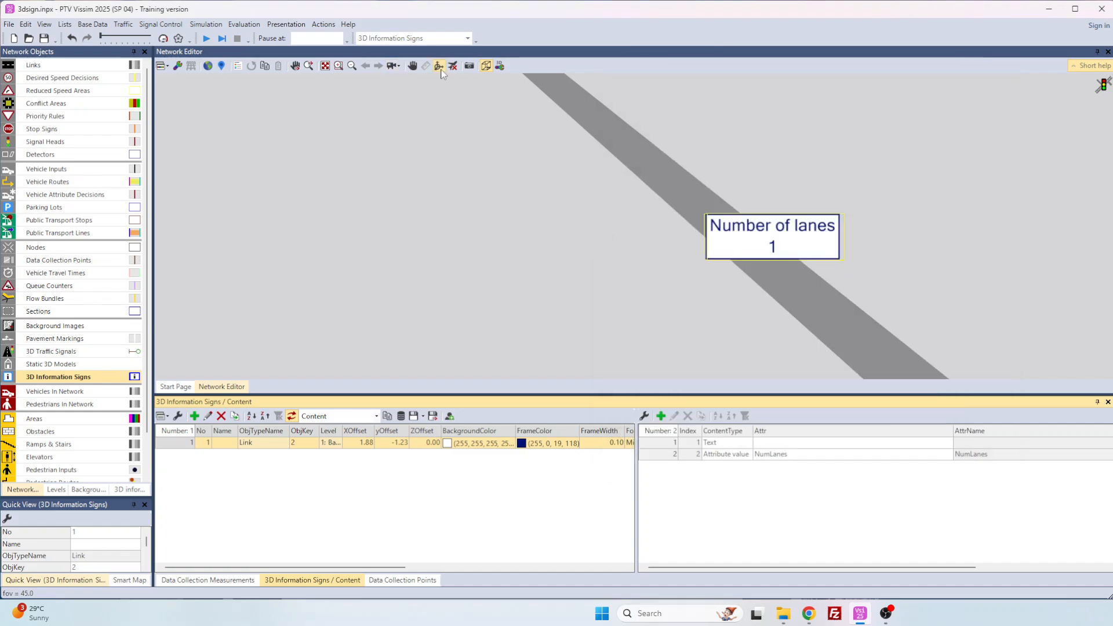
{"action": "left_click", "coordinate": [439, 66]}
{"action": "left_click_drag", "start_coordinate": [737, 278], "coordinate": [661, 302]}
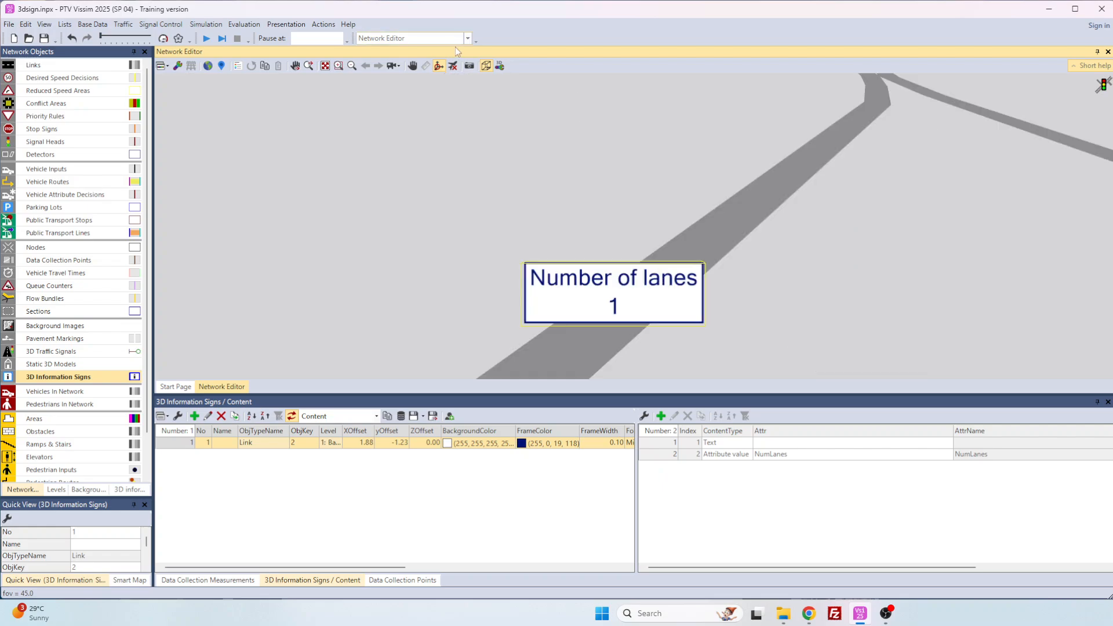
Return the network to 2D and remove both the attribute value and the text entry from the sign's contents
{"action": "left_click", "coordinate": [486, 66]}
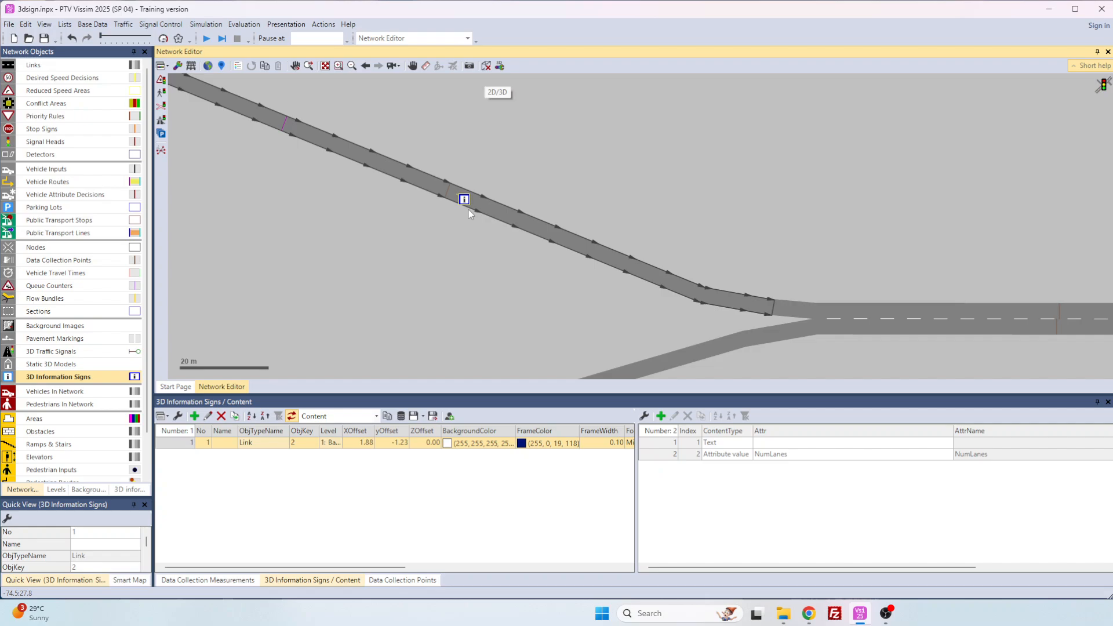
{"action": "left_click_drag", "start_coordinate": [469, 210], "coordinate": [640, 273]}
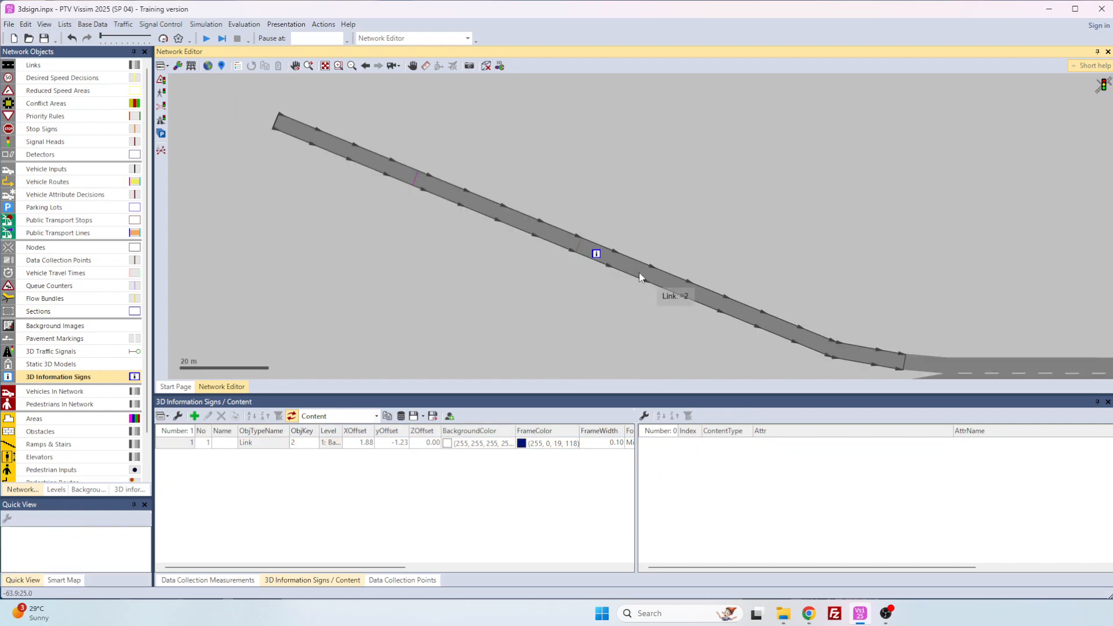
{"action": "left_click", "coordinate": [595, 255]}
{"action": "double_click", "coordinate": [595, 253]}
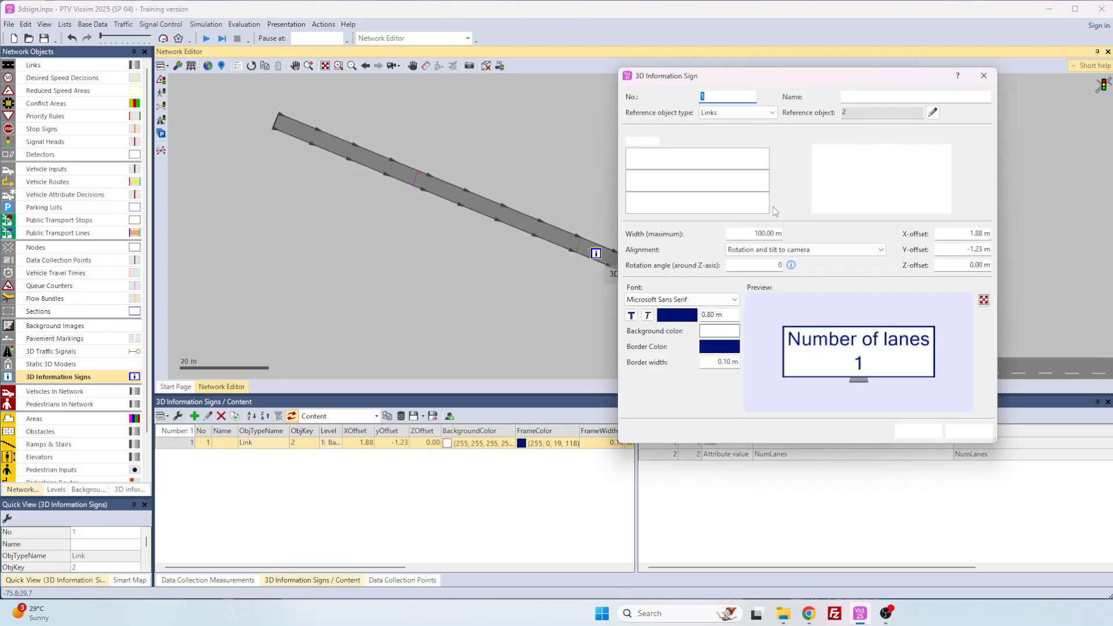
{"action": "left_click", "coordinate": [697, 180]}
{"action": "left_click", "coordinate": [762, 140]}
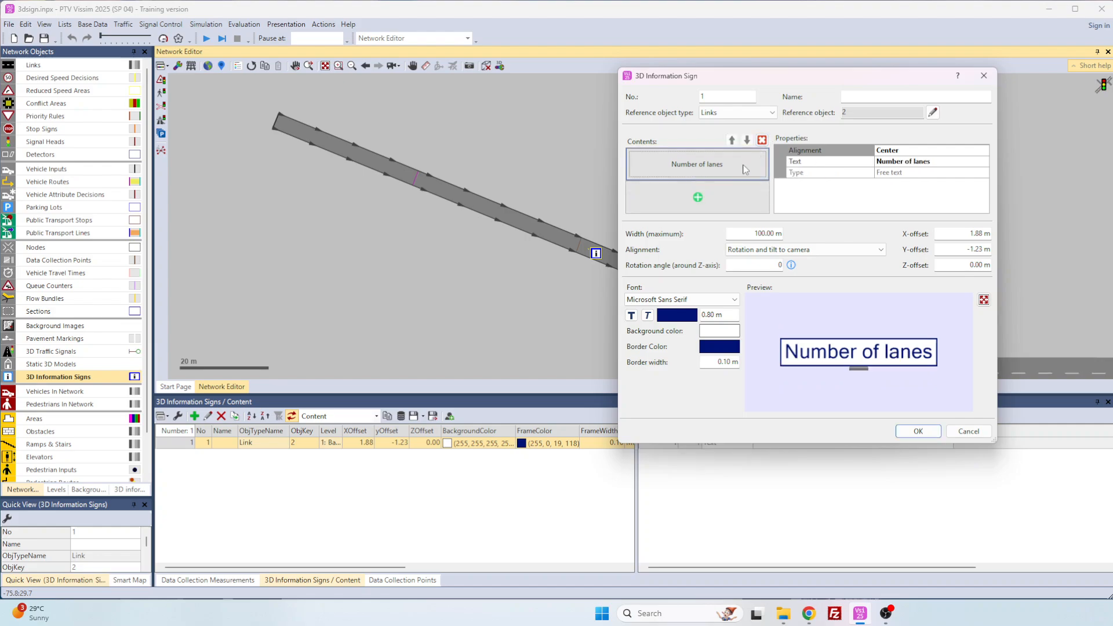
{"action": "left_click", "coordinate": [762, 140]}
Add a combined text and attribute value entry to the sign, using the Count attribute of the link's Vehicles
{"action": "left_click", "coordinate": [697, 181]}
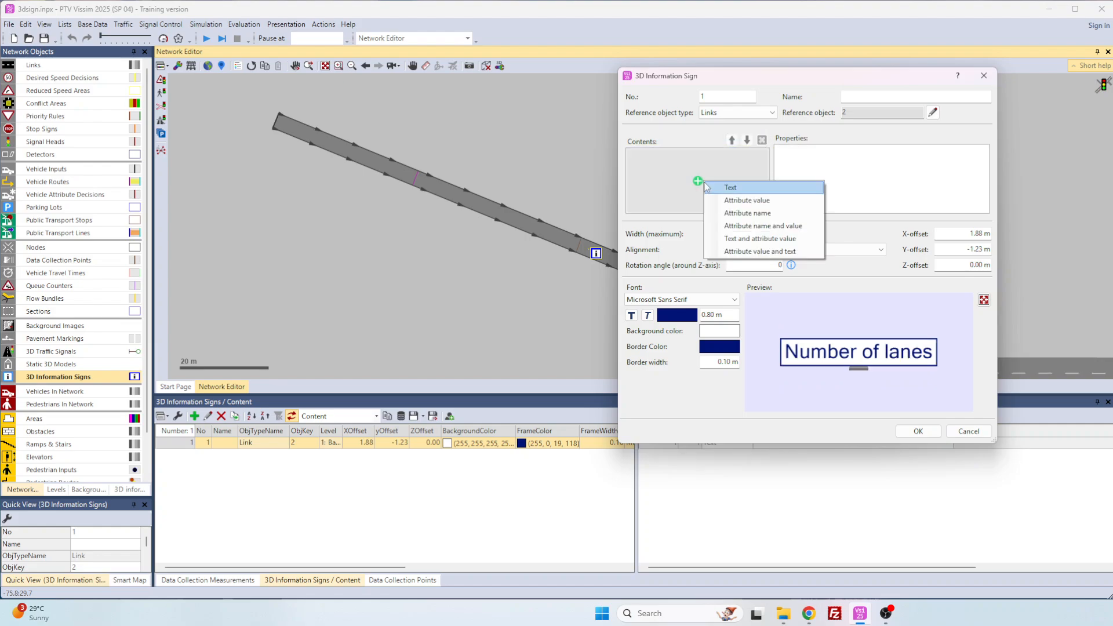
{"action": "left_click", "coordinate": [753, 243]}
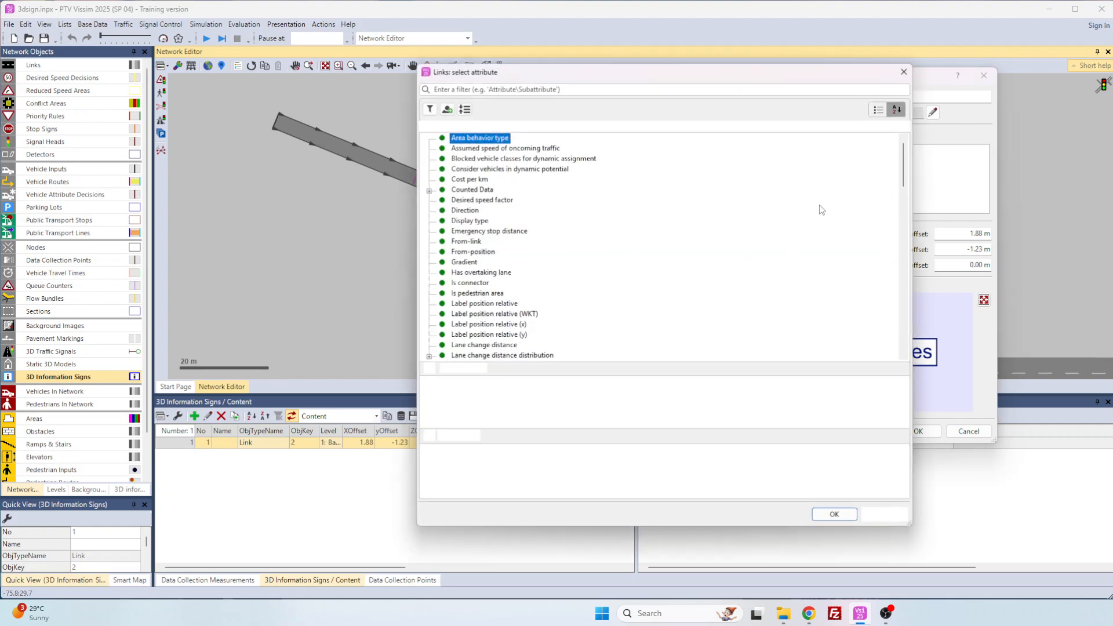
{"action": "scroll", "coordinate": [506, 265], "scroll_direction": "down", "scroll_amount": 20}
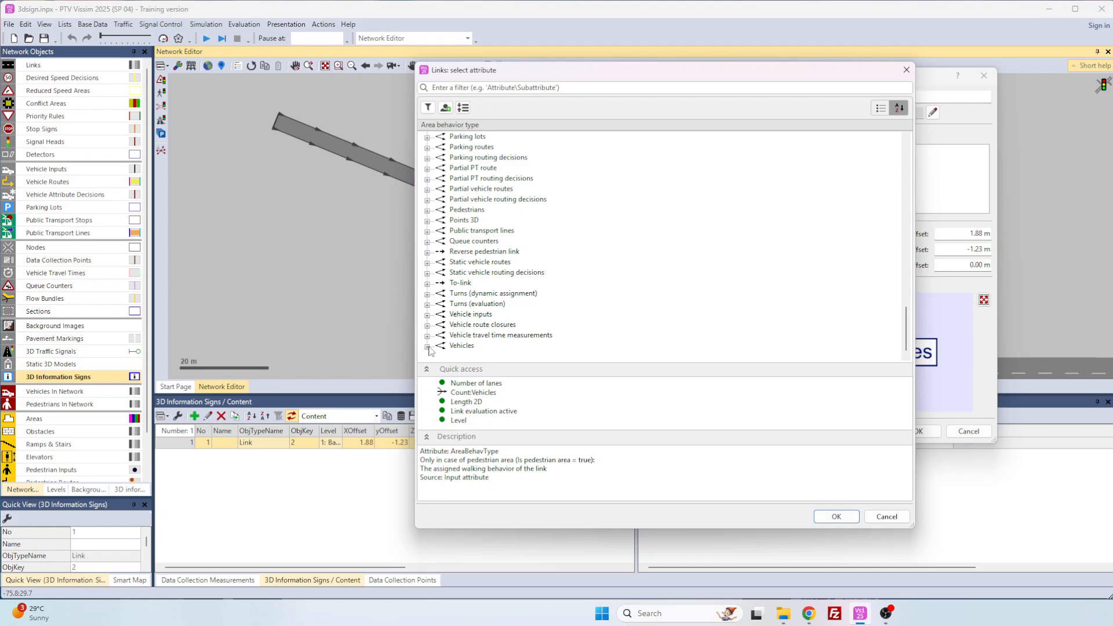
{"action": "left_click", "coordinate": [427, 346]}
{"action": "left_click", "coordinate": [479, 231]}
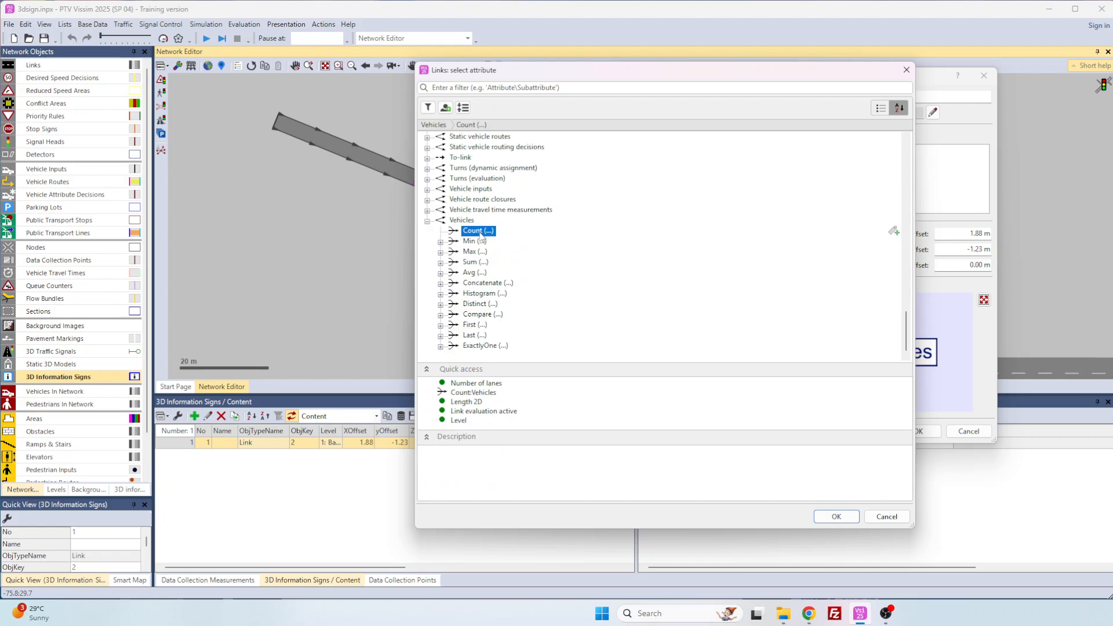
{"action": "left_click", "coordinate": [836, 516]}
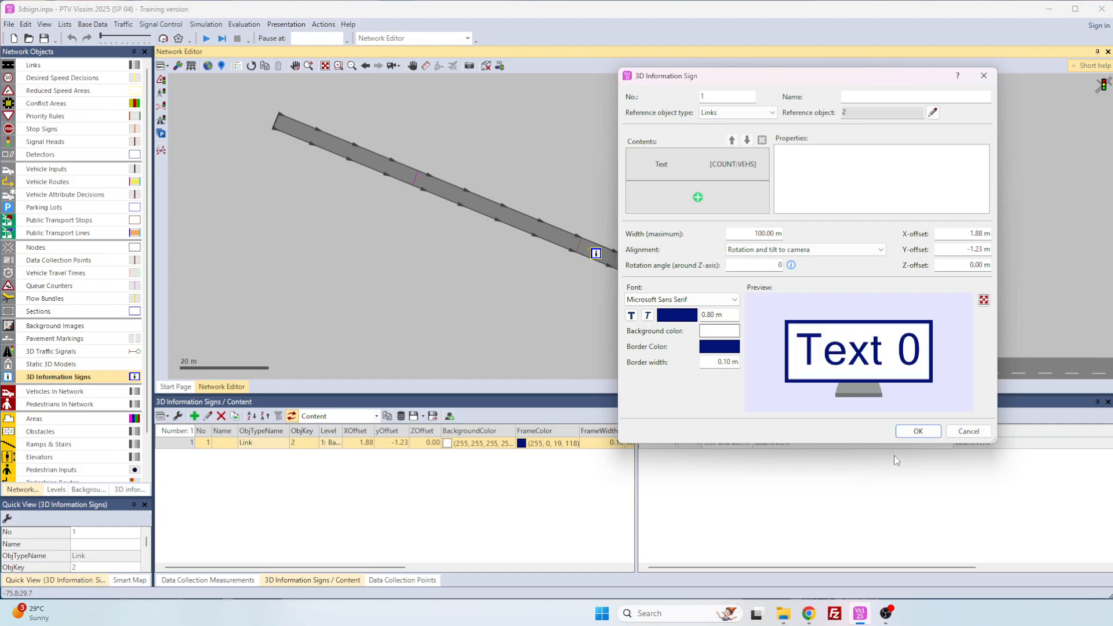
Set the wording of the entry's text to "Current vehicle number on link:" and accept the sign settings
{"action": "left_click", "coordinate": [681, 164]}
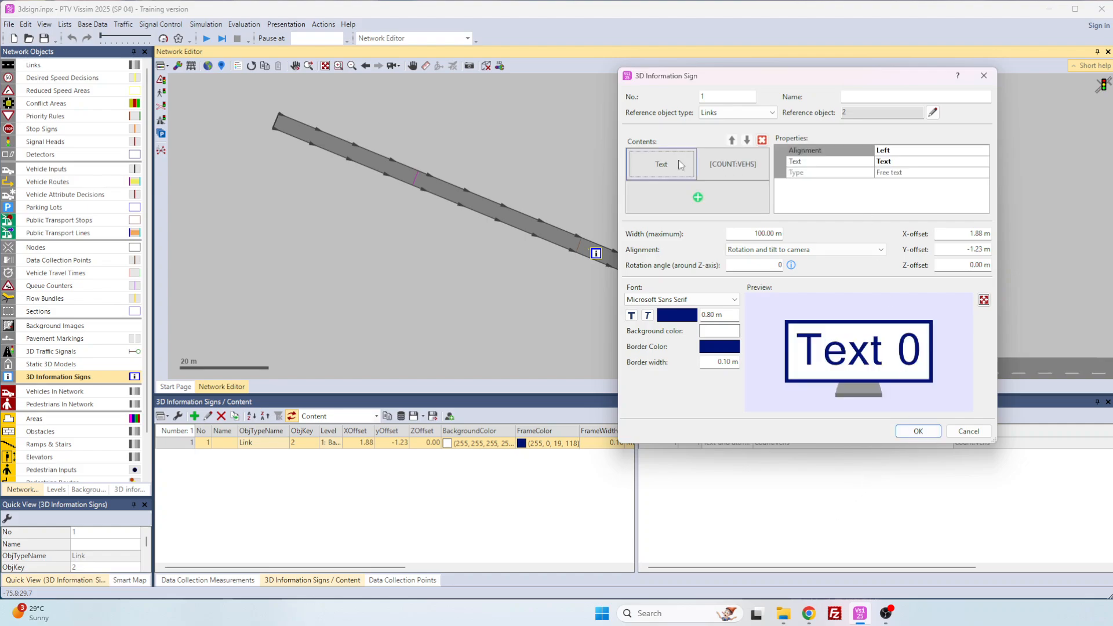
{"action": "left_click", "coordinate": [904, 162]}
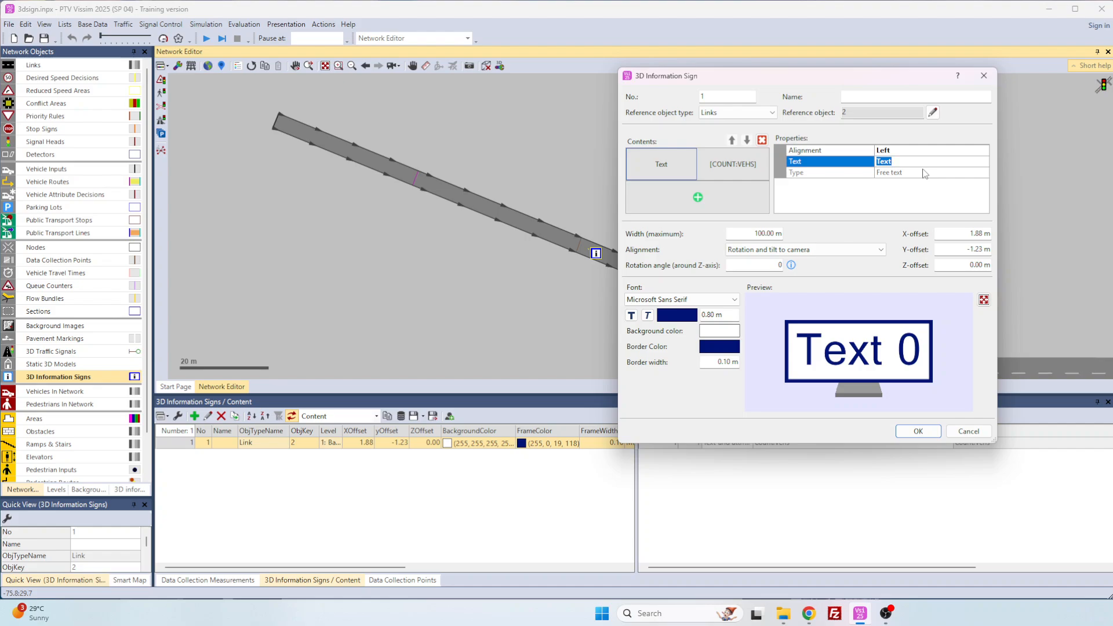
{"action": "type", "text": "Current vehicle number on link:"}
{"action": "left_click", "coordinate": [764, 176]}
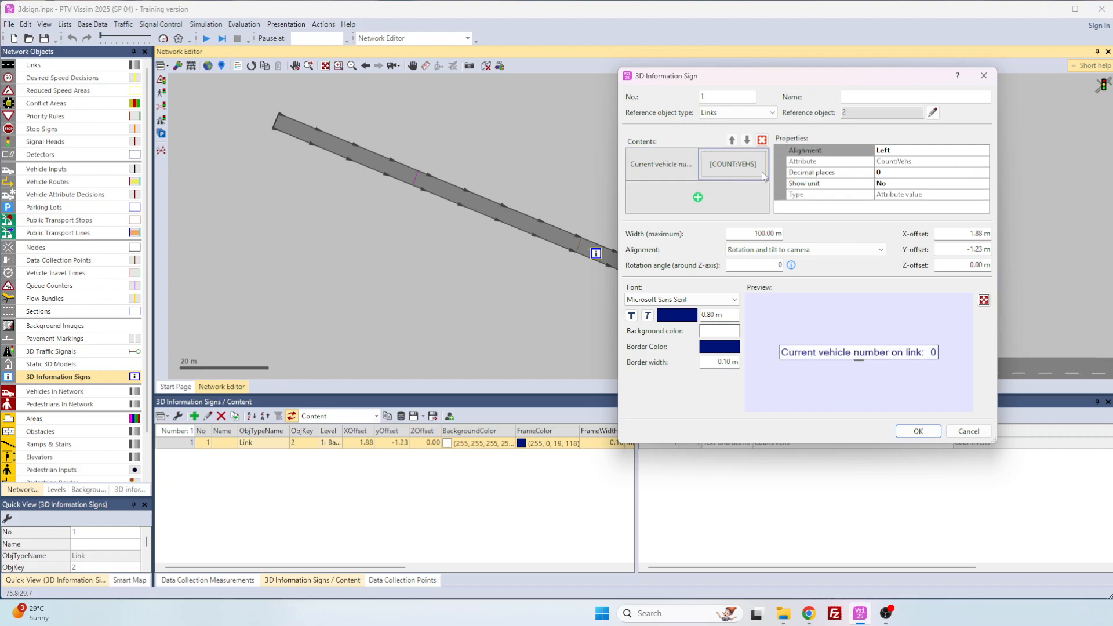
{"action": "left_click", "coordinate": [919, 432]}
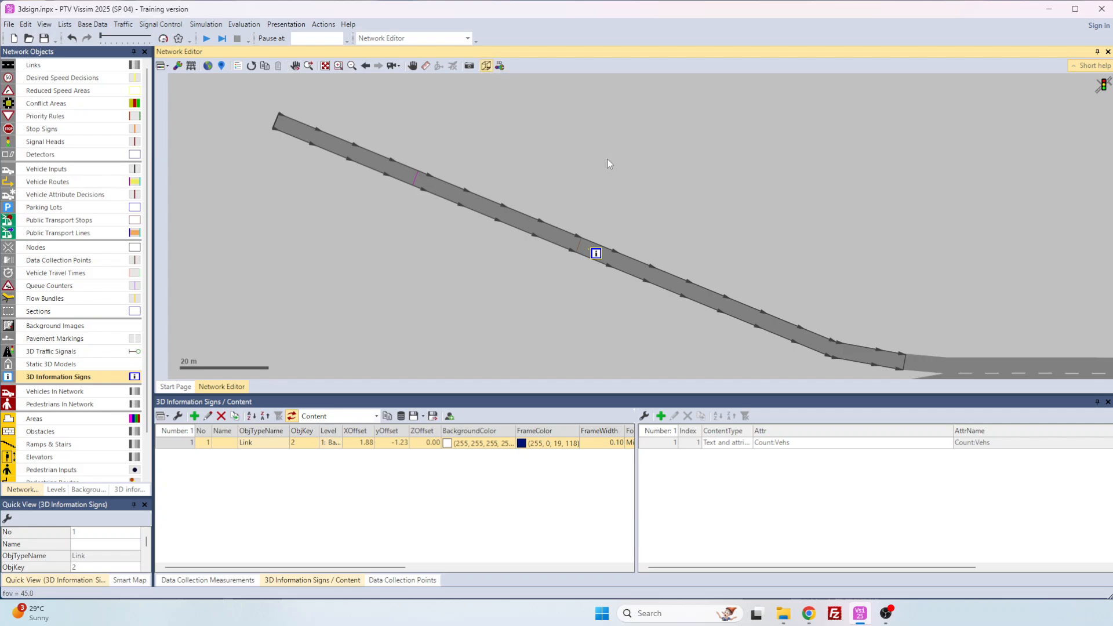
Run the simulation in 3D, watch the vehicle count on the sign from several angles, and stop the run
{"action": "scroll", "coordinate": [599, 229], "scroll_direction": "down", "scroll_amount": 3}
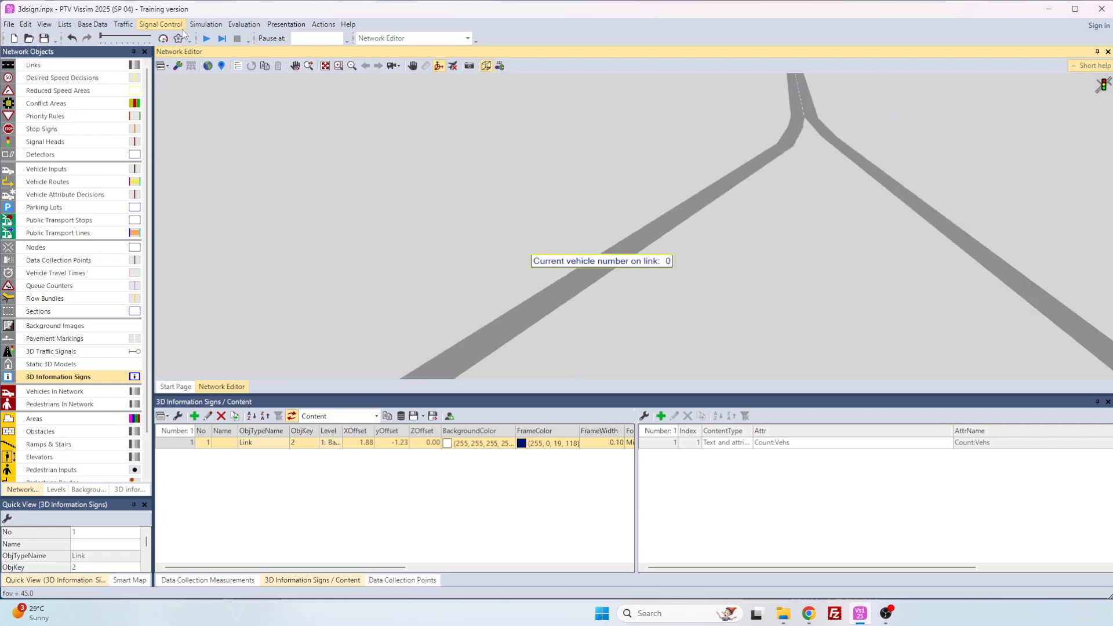
{"action": "left_click", "coordinate": [212, 39]}
{"action": "left_click", "coordinate": [719, 305]}
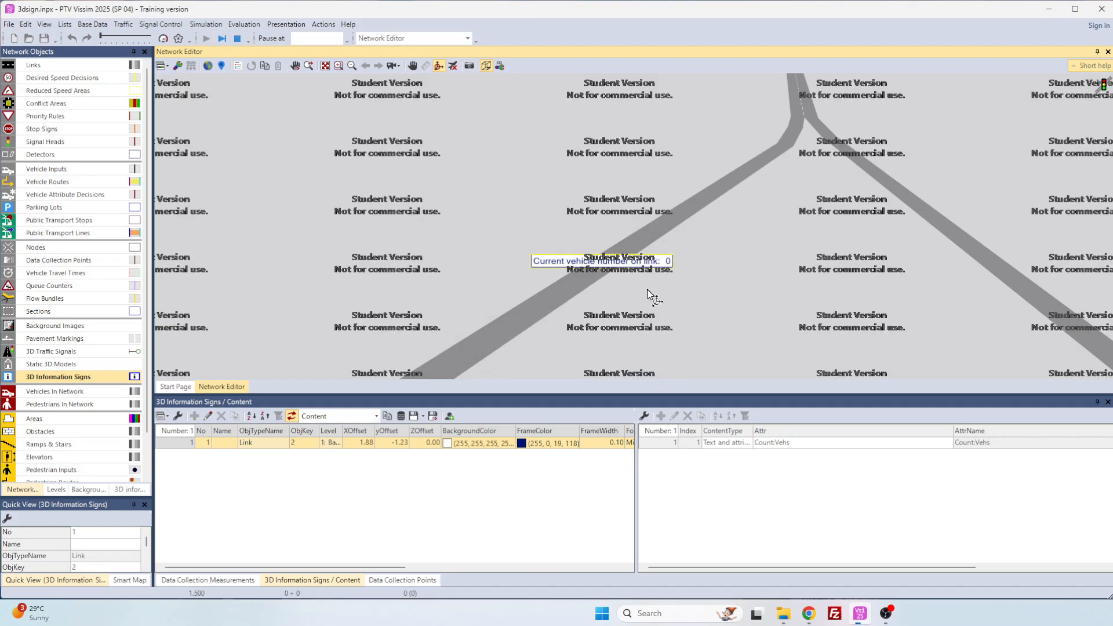
{"action": "scroll", "coordinate": [768, 203], "scroll_direction": "down", "scroll_amount": 3}
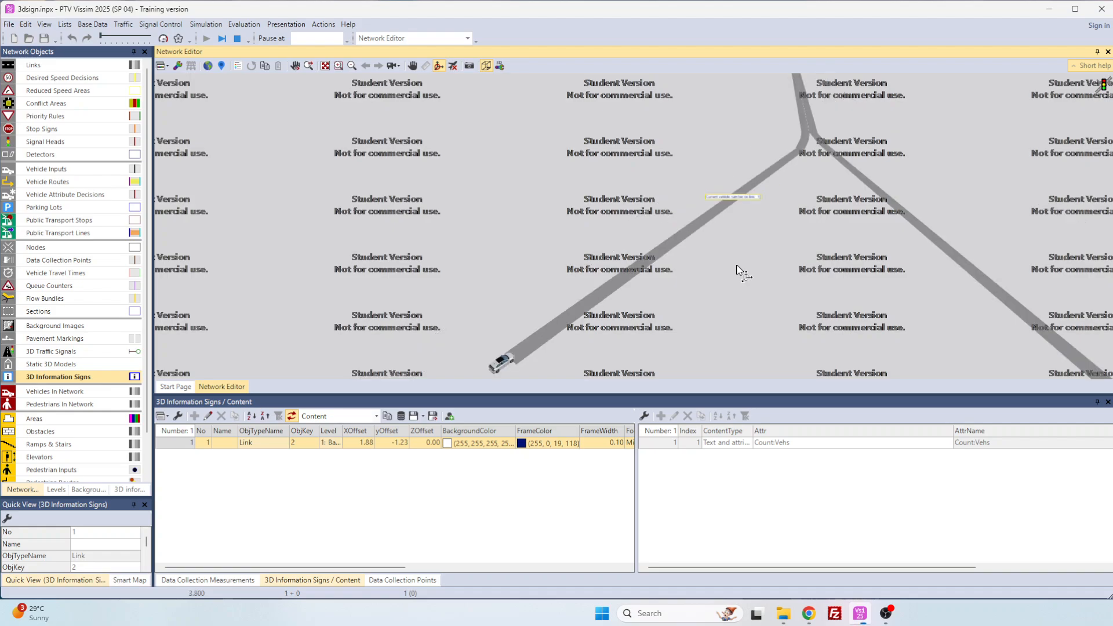
{"action": "scroll", "coordinate": [743, 272], "scroll_direction": "up", "scroll_amount": 2}
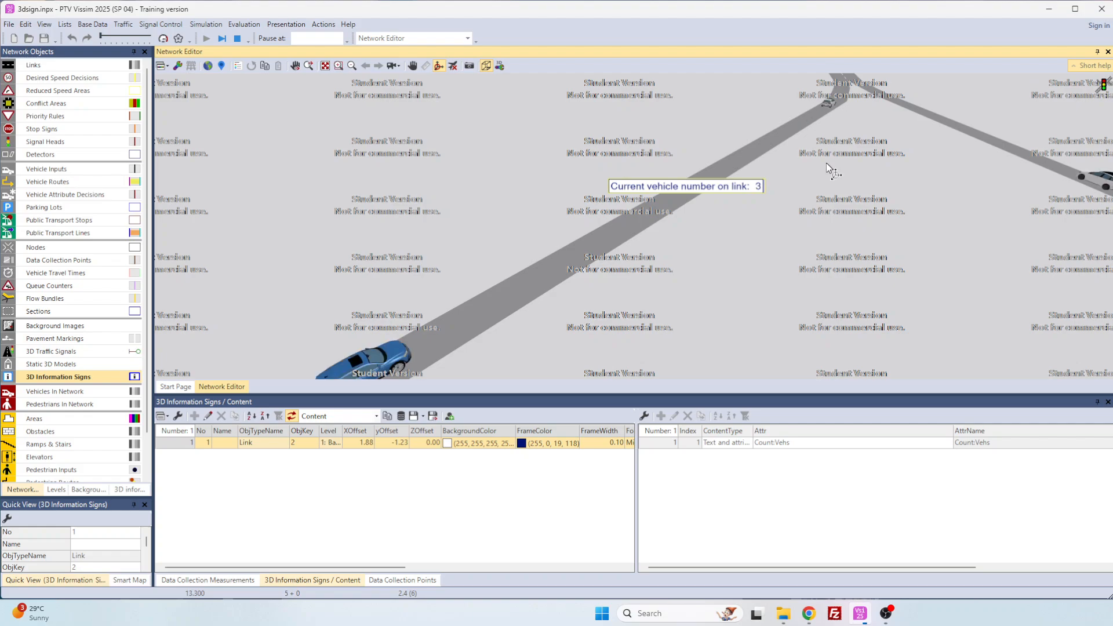
{"action": "left_click_drag", "start_coordinate": [826, 164], "coordinate": [704, 217]}
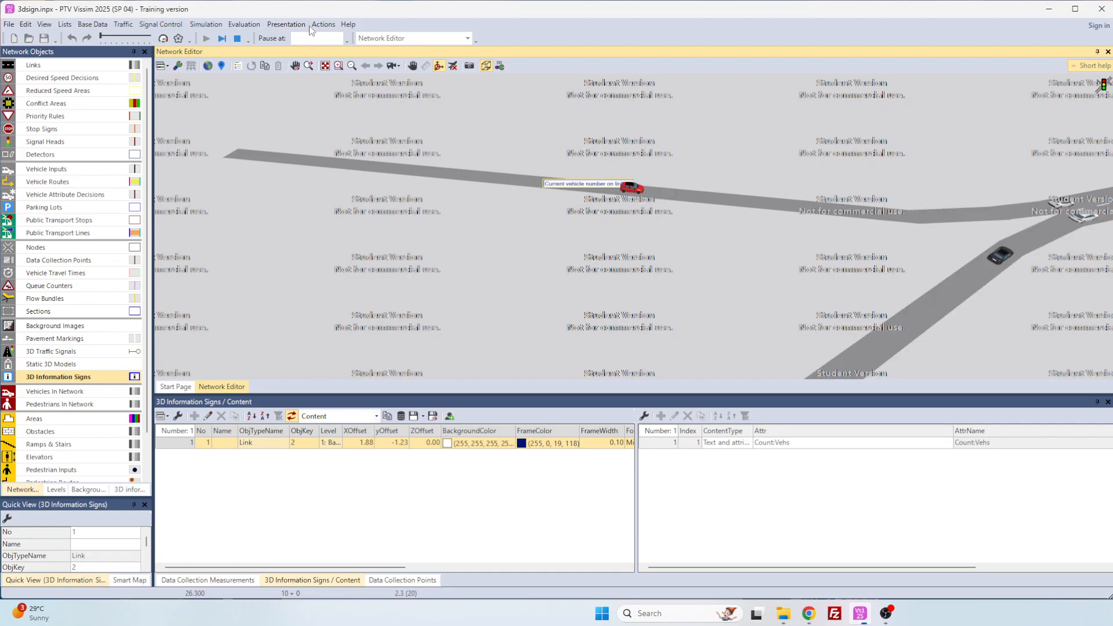
{"action": "left_click", "coordinate": [237, 38]}
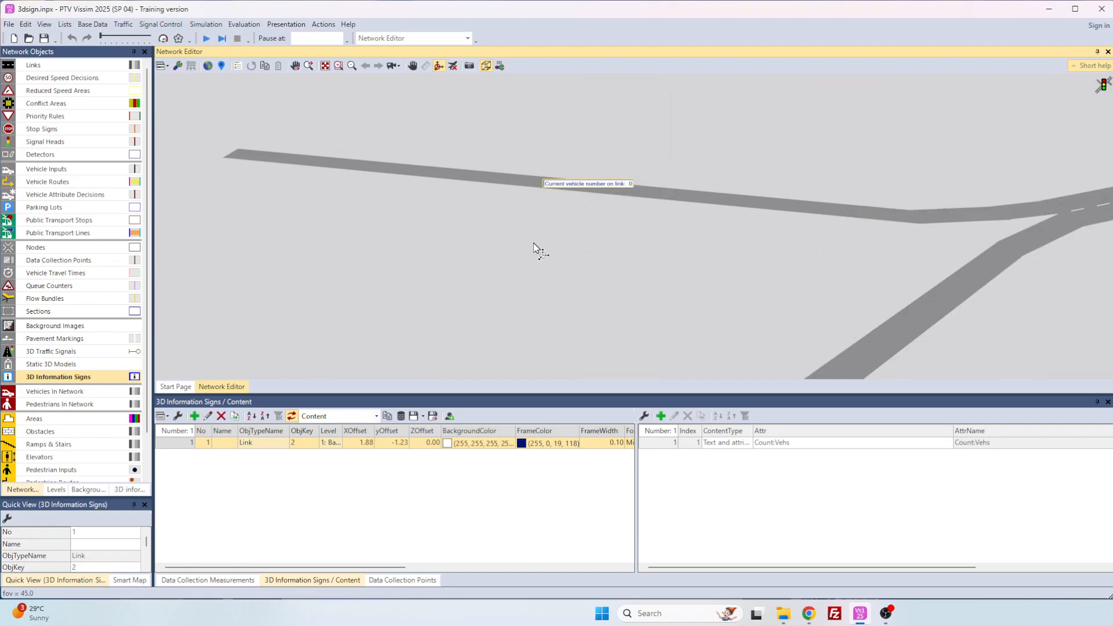
Check the evaluation configuration's result attributes for data collections and accept the settings
{"action": "left_click", "coordinate": [244, 25]}
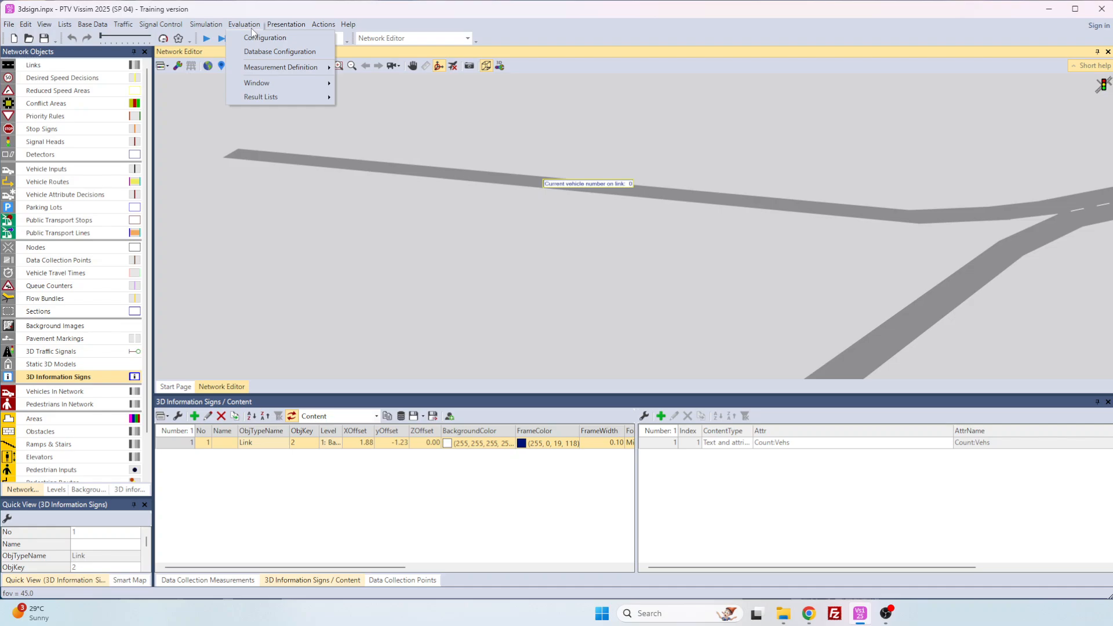
{"action": "left_click", "coordinate": [264, 38]}
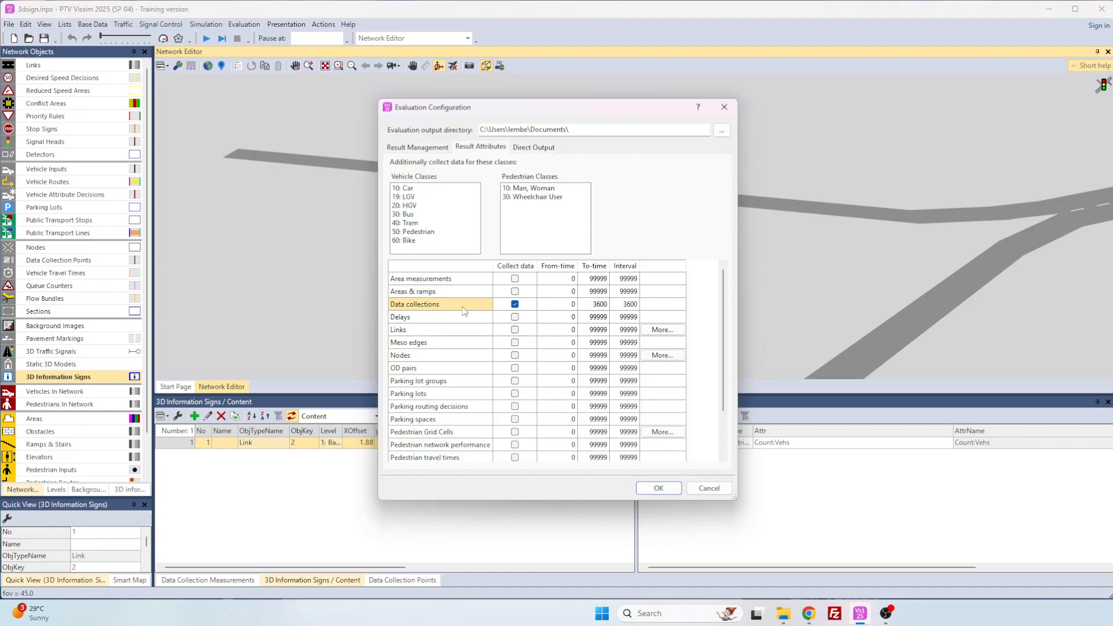
{"action": "left_click", "coordinate": [672, 485]}
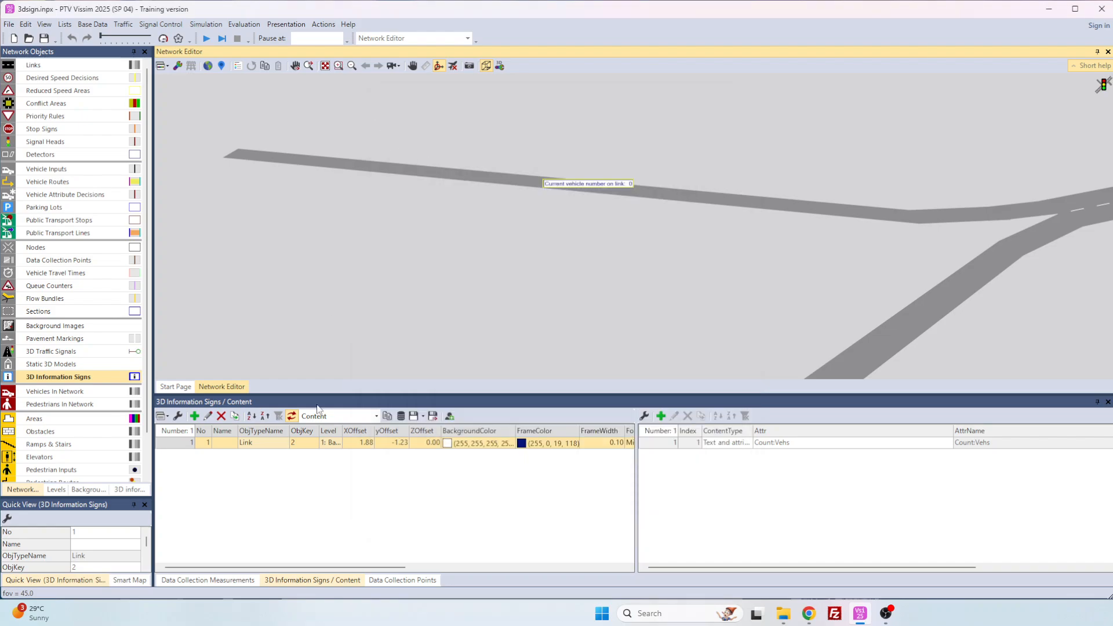
Return the network to 2D and delete the data collection point beside the 3D information sign, including its evaluation results
{"action": "left_click", "coordinate": [486, 65]}
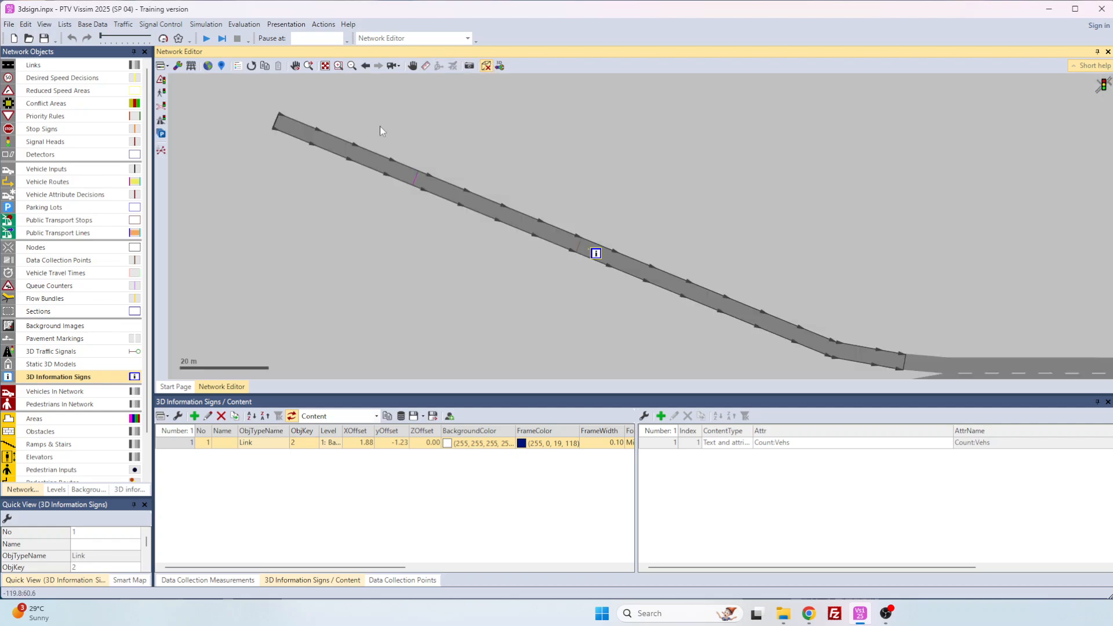
{"action": "left_click", "coordinate": [579, 246]}
{"action": "key", "text": "Delete"}
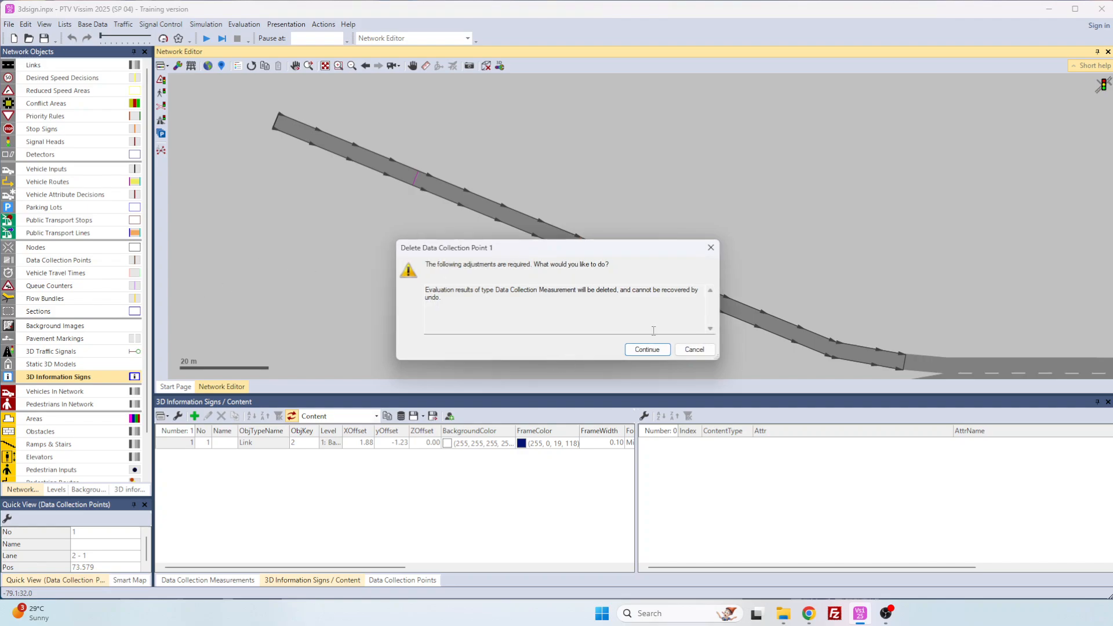
{"action": "left_click", "coordinate": [626, 347]}
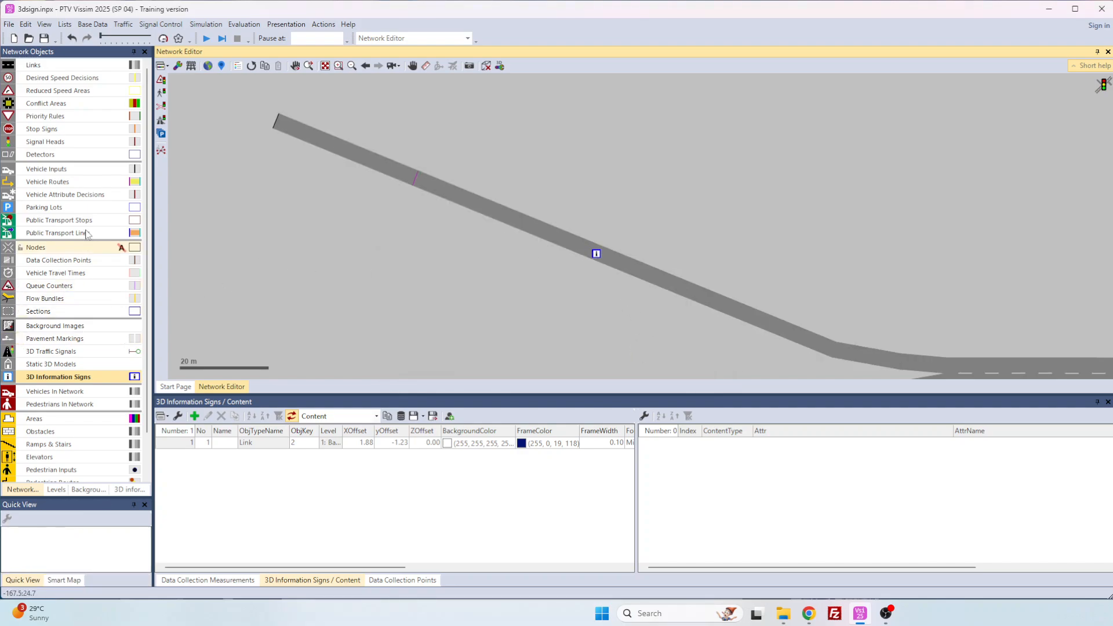
Place a data collection point at about 70 m on link 2, and delete the two older points on link 1
{"action": "left_click", "coordinate": [73, 264]}
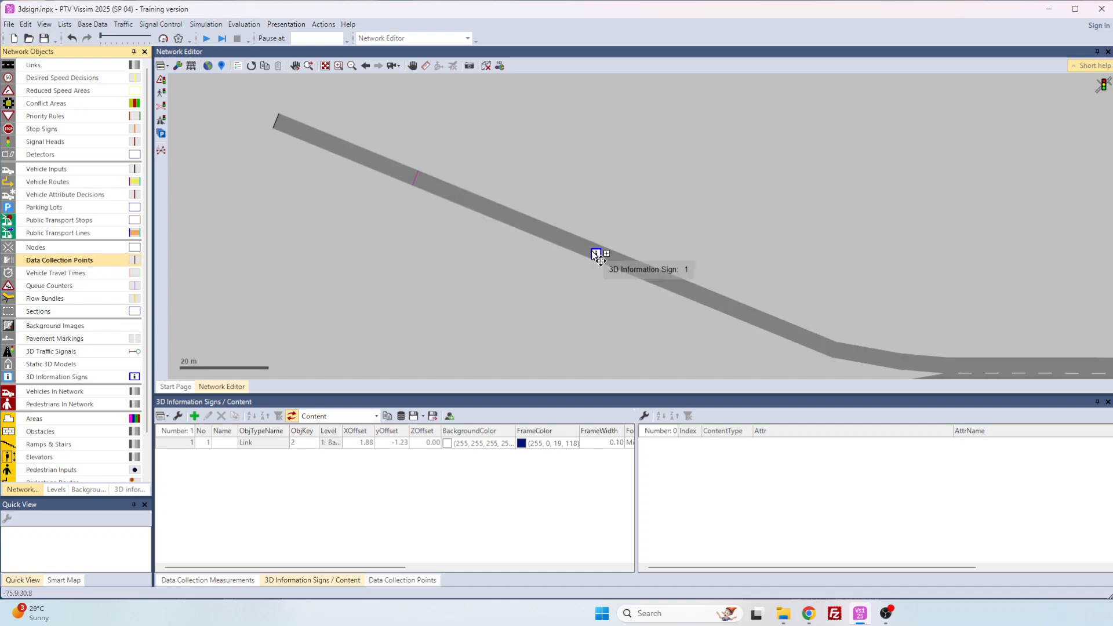
{"action": "right_click", "coordinate": [564, 238], "text": "ctrl"}
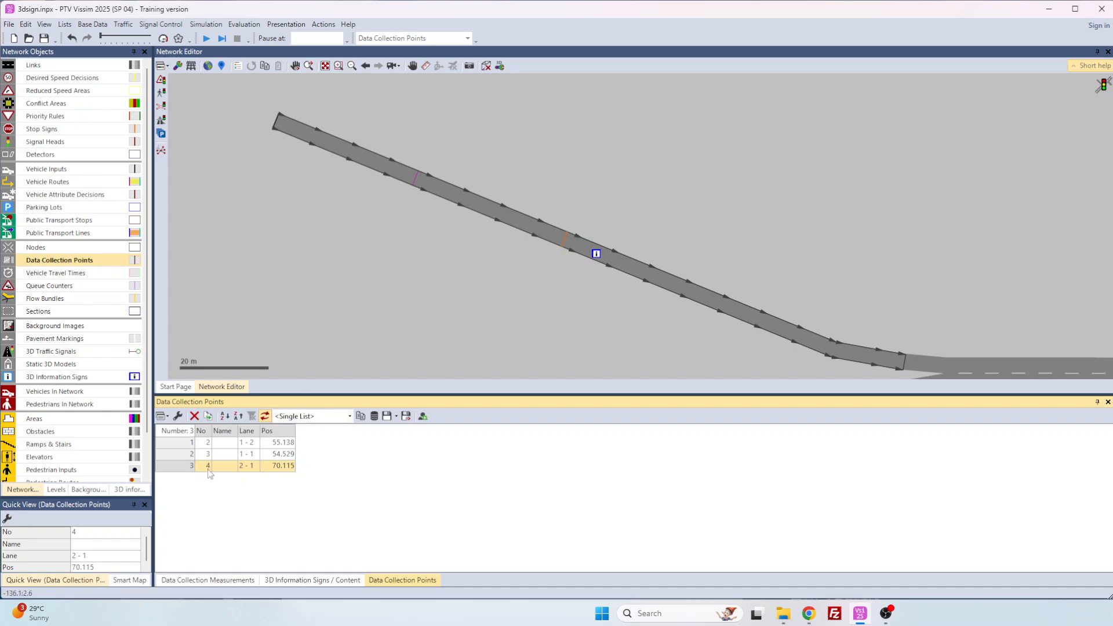
{"action": "left_click_drag", "start_coordinate": [183, 443], "coordinate": [183, 455]}
{"action": "left_click", "coordinate": [194, 417]}
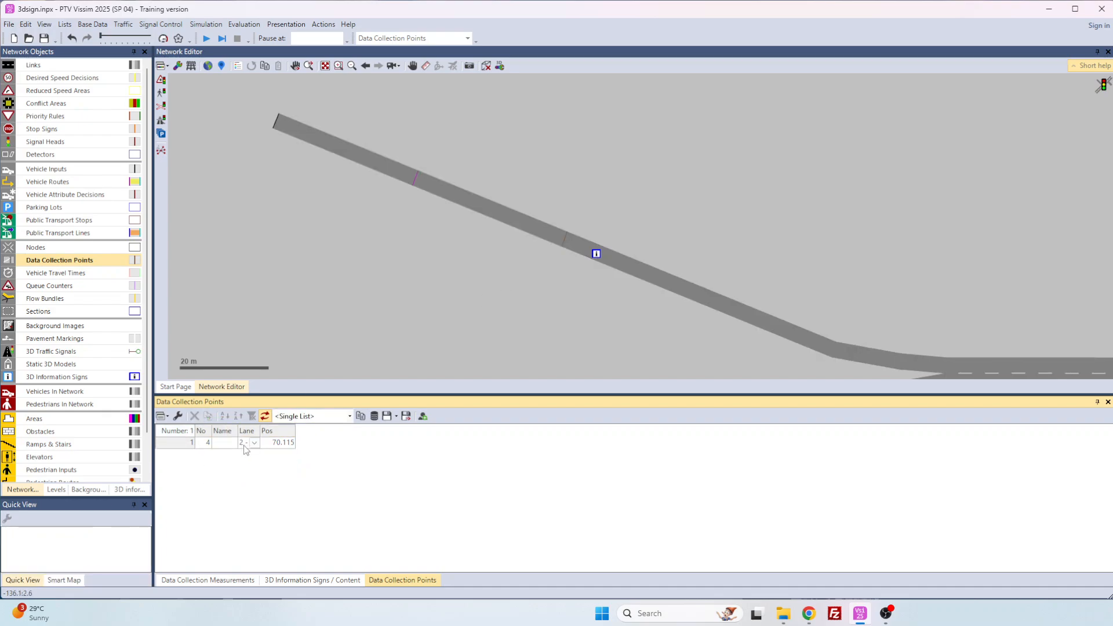
{"action": "left_click", "coordinate": [179, 446]}
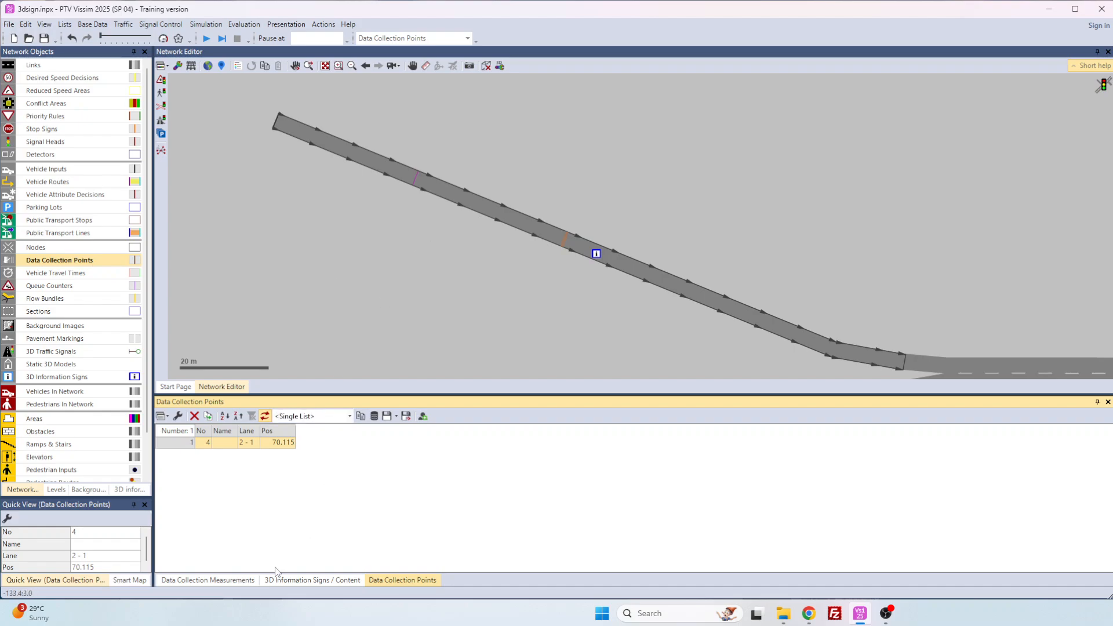
Open the data collection measurement definitions and delete both existing measurements
{"action": "left_click", "coordinate": [244, 24]}
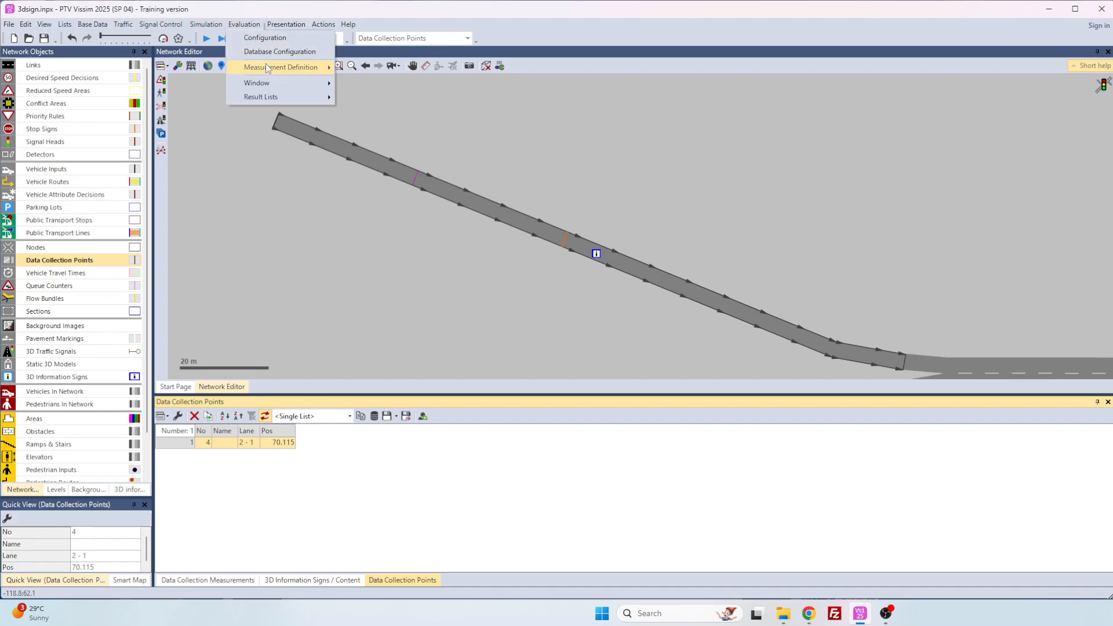
{"action": "mouse_move", "coordinate": [269, 70]}
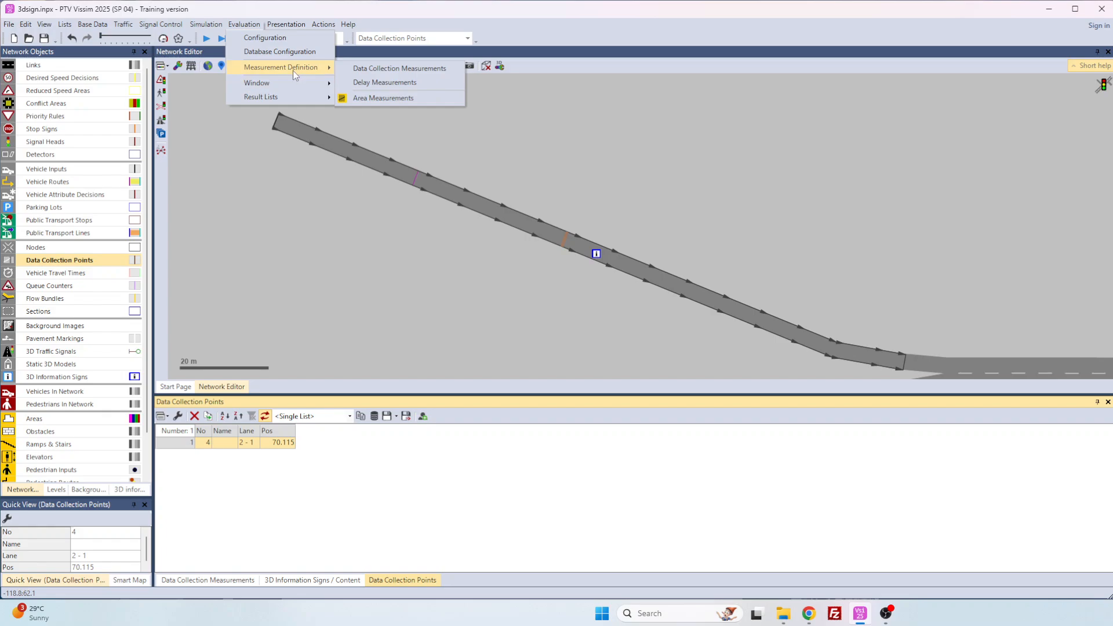
{"action": "left_click", "coordinate": [399, 69]}
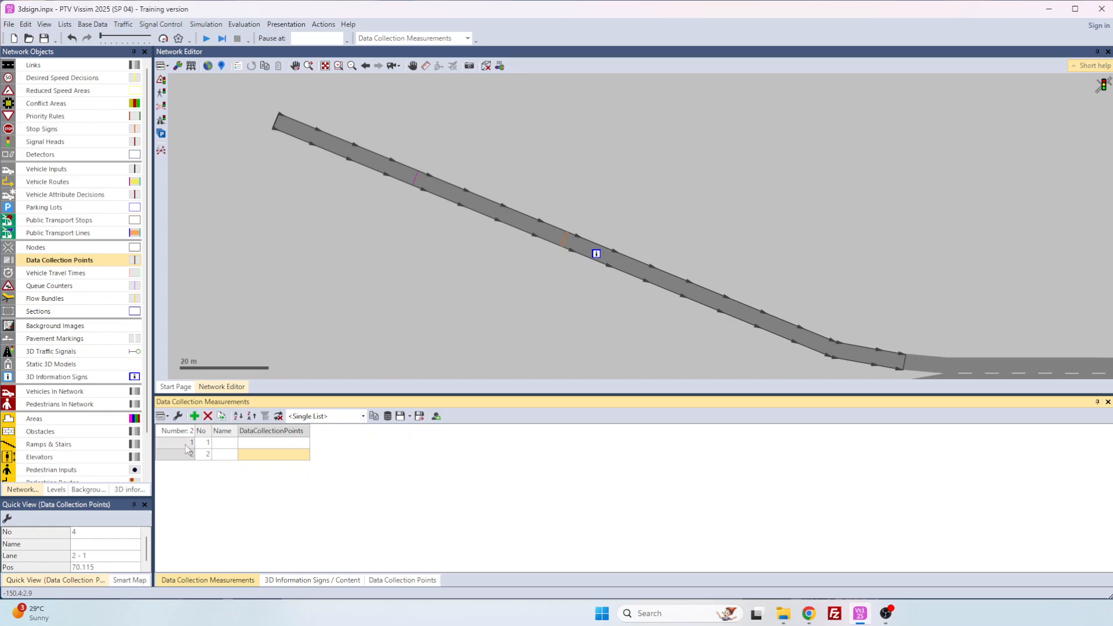
{"action": "left_click", "coordinate": [208, 416]}
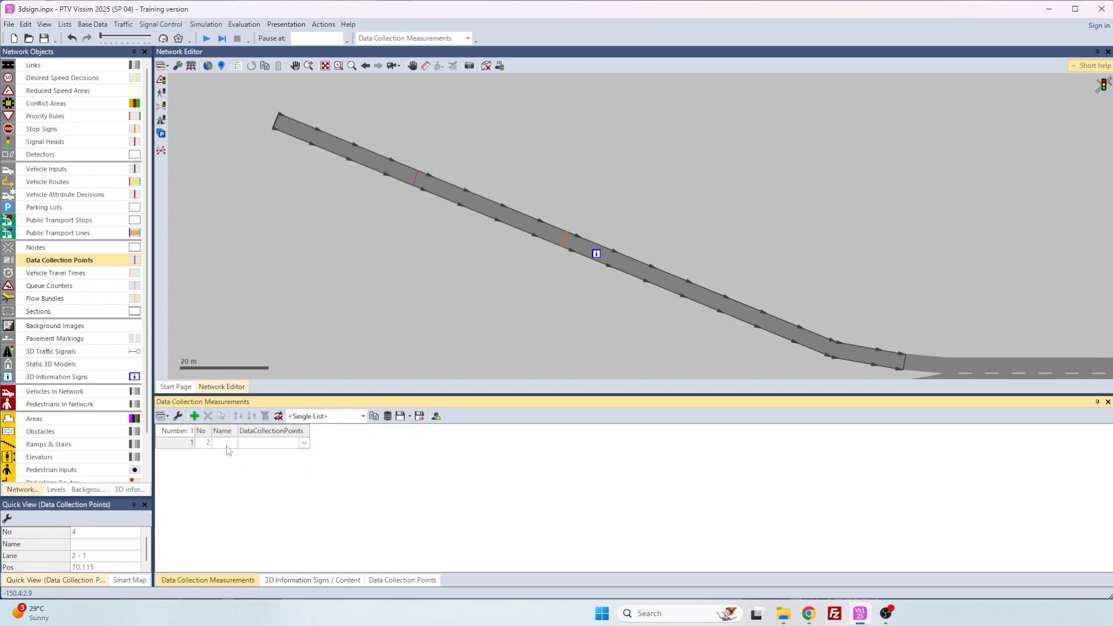
{"action": "left_click", "coordinate": [178, 444]}
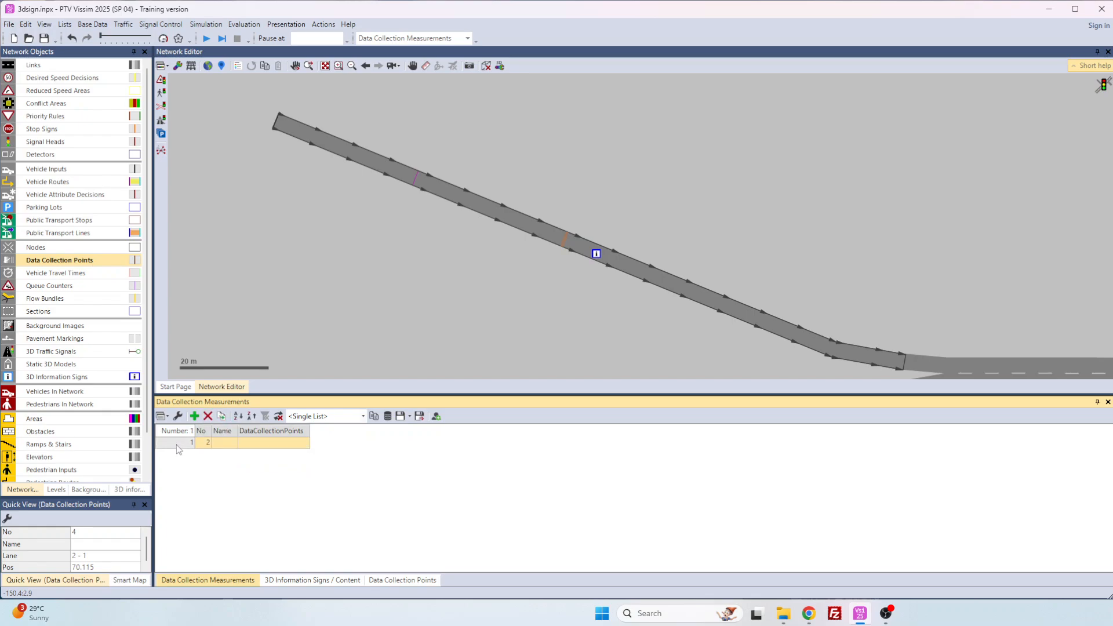
{"action": "left_click", "coordinate": [208, 415]}
Add a data collection measurement and assign data collection point 4 to it
{"action": "left_click", "coordinate": [194, 415]}
{"action": "left_click", "coordinate": [307, 444]}
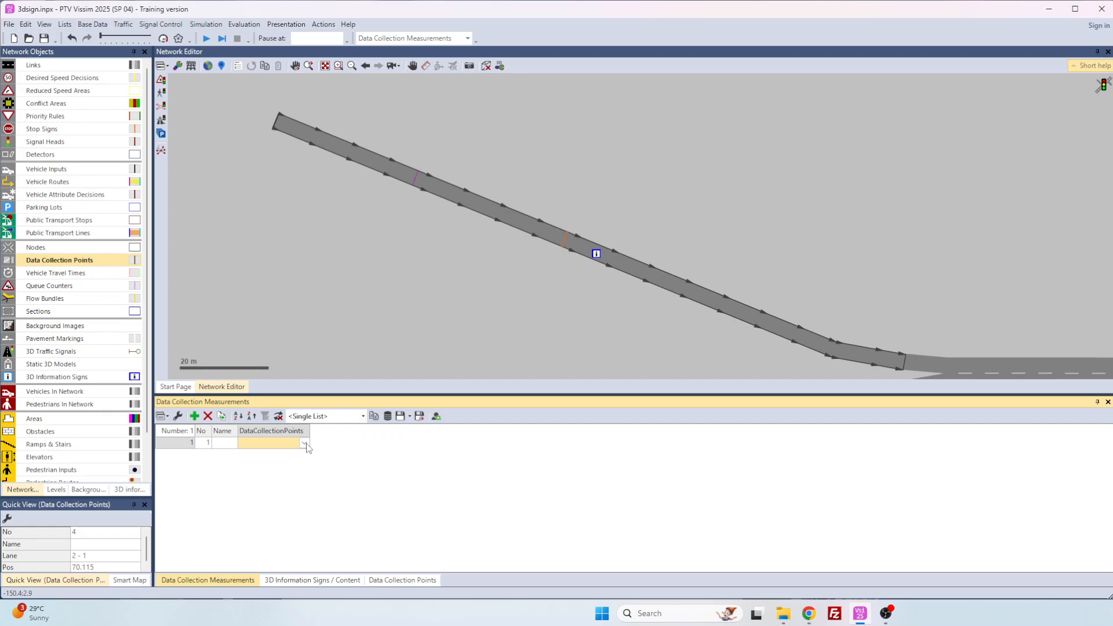
{"action": "left_click", "coordinate": [305, 443]}
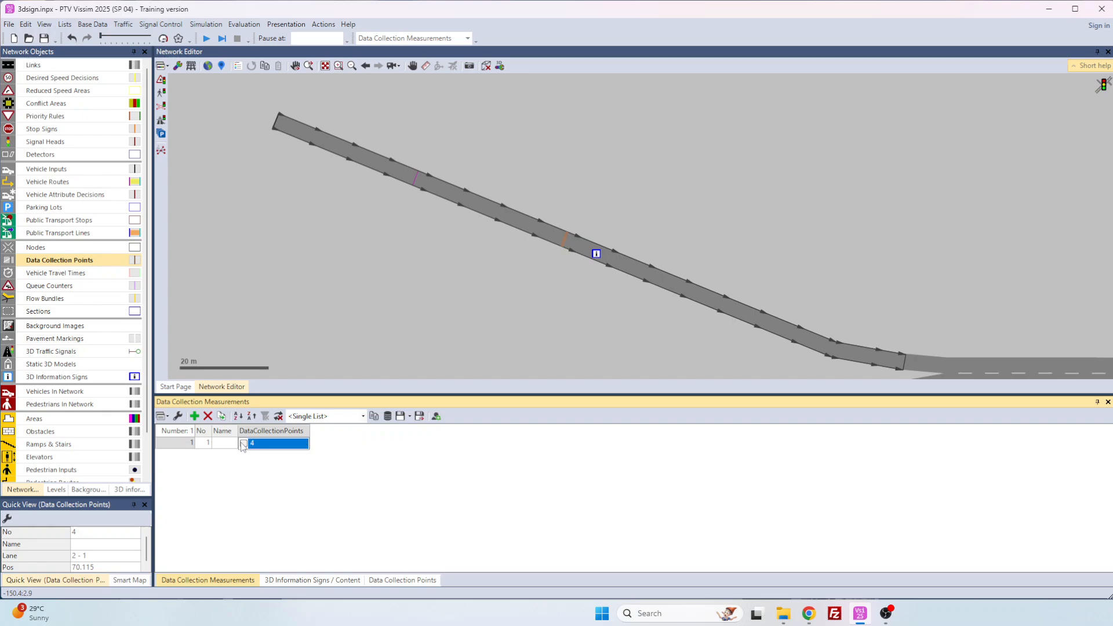
{"action": "left_click", "coordinate": [244, 444]}
{"action": "left_click", "coordinate": [635, 316]}
Place a data collection point on each of link 1's two lanes, side by side at about 71 m
{"action": "left_click_drag", "start_coordinate": [633, 310], "coordinate": [375, 180]}
{"action": "left_click_drag", "start_coordinate": [653, 296], "coordinate": [149, 249]}
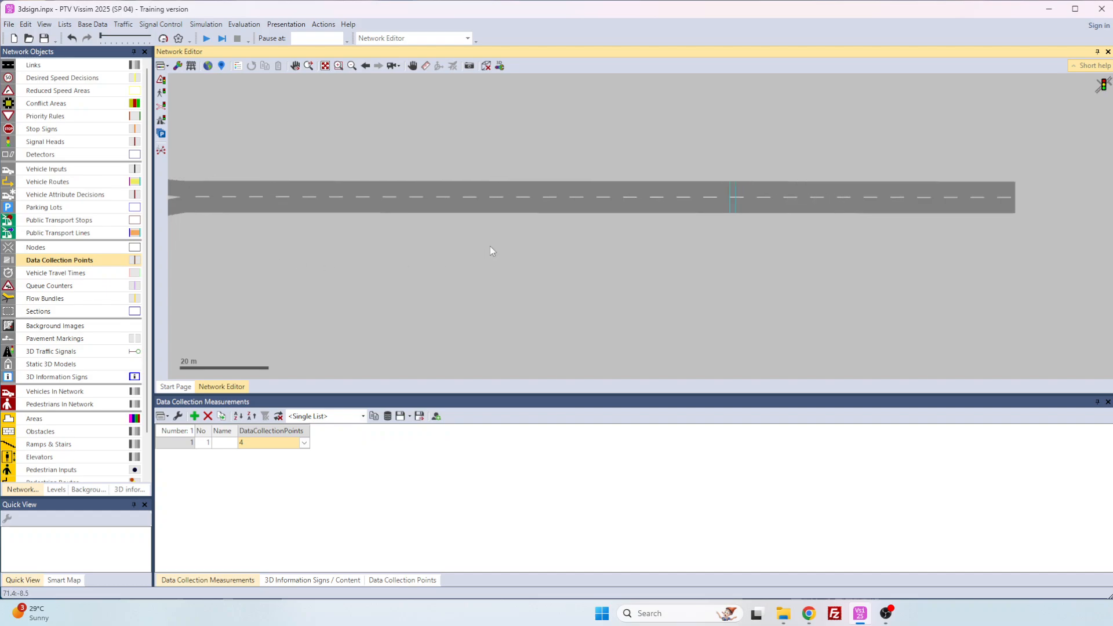
{"action": "left_click", "coordinate": [497, 190]}
{"action": "left_click", "coordinate": [497, 210]}
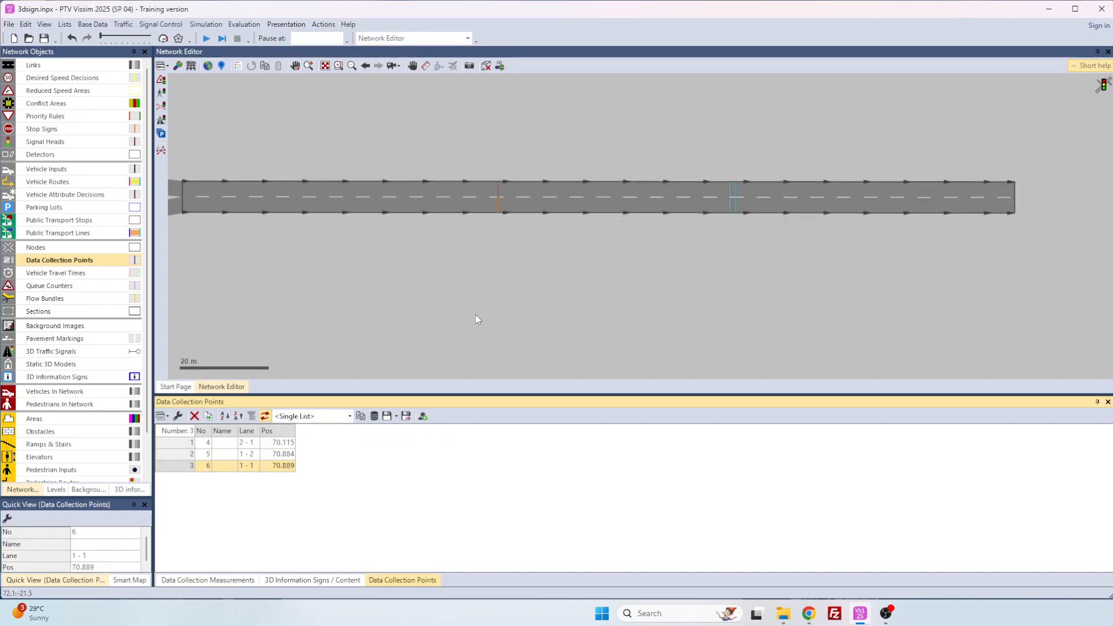
{"action": "left_click", "coordinate": [222, 465]}
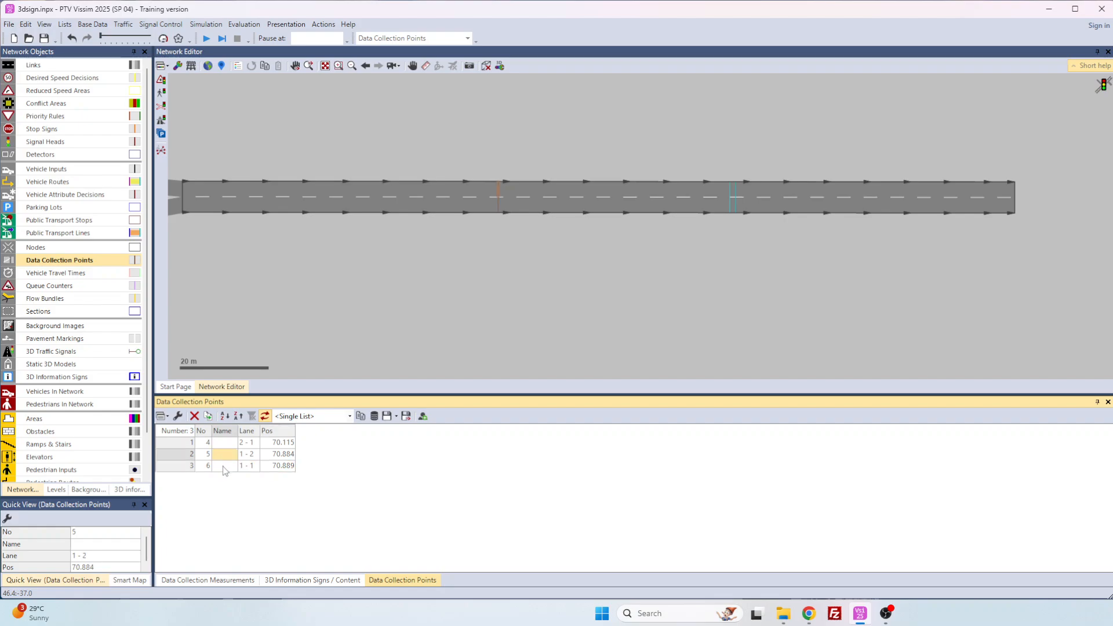
Add a second data collection measurement and assign data collection points 5 and 6 to it
{"action": "left_click", "coordinate": [247, 580]}
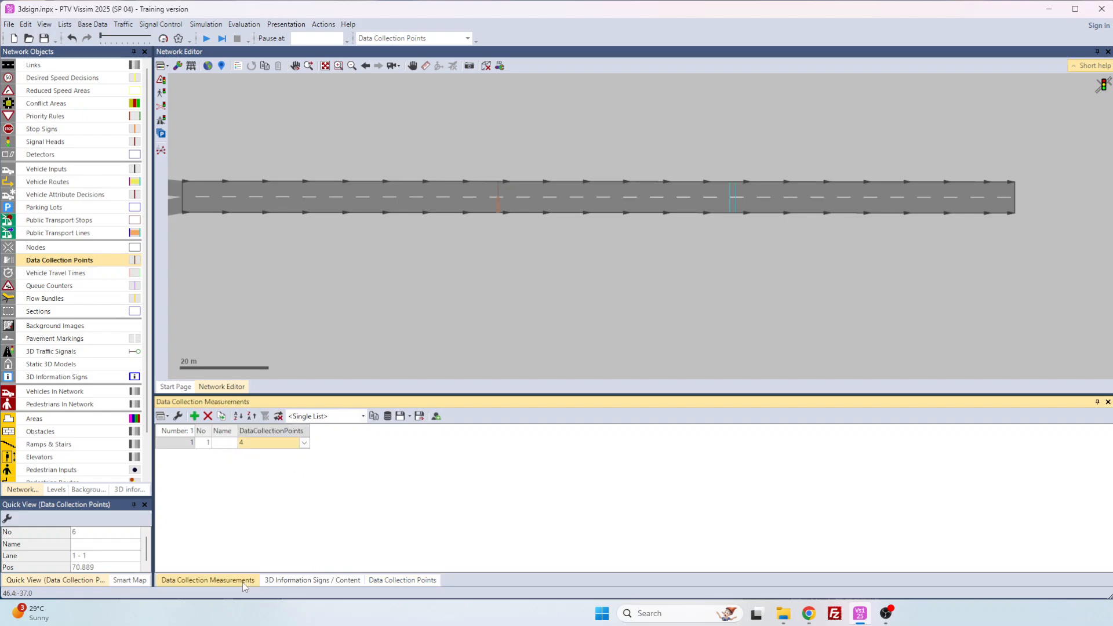
{"action": "left_click", "coordinate": [194, 416]}
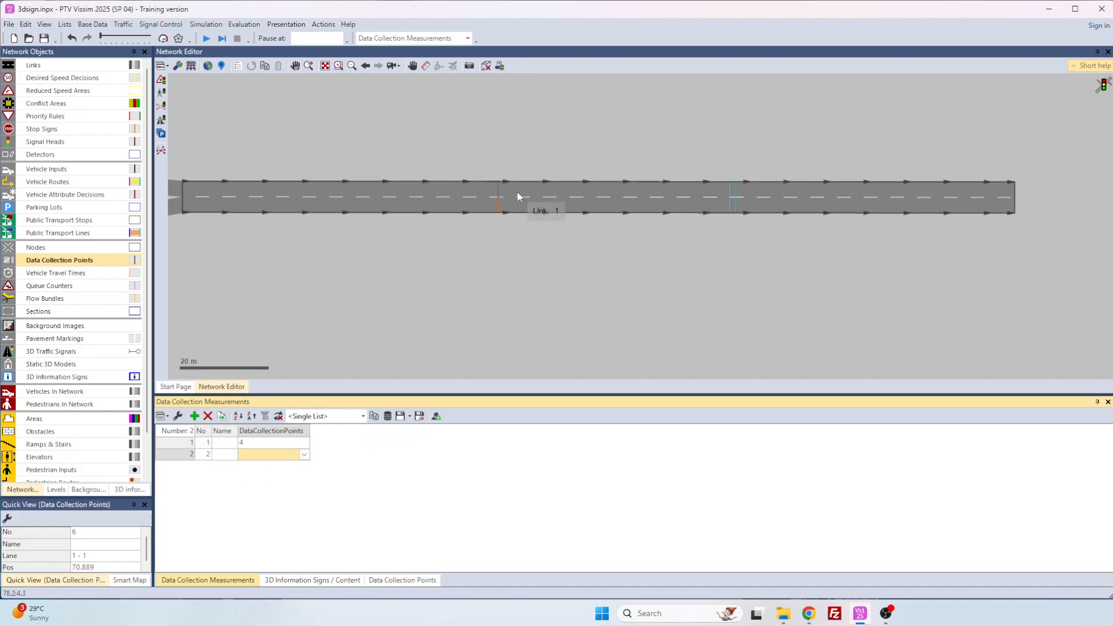
{"action": "left_click", "coordinate": [304, 455]}
{"action": "left_click", "coordinate": [244, 466]}
{"action": "left_click", "coordinate": [244, 475]}
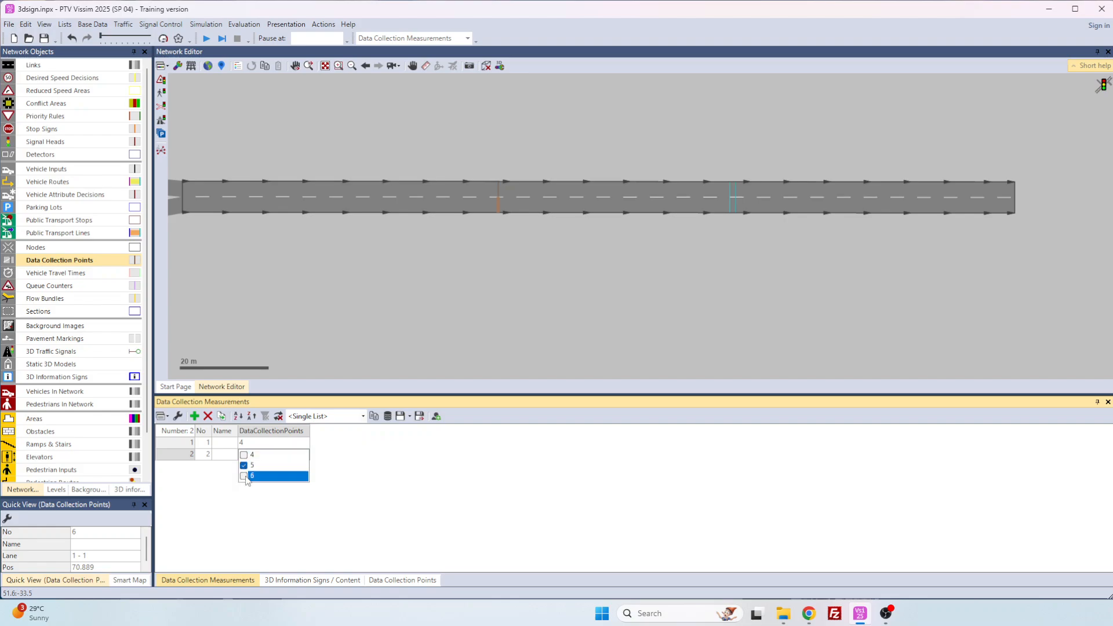
{"action": "left_click", "coordinate": [318, 503]}
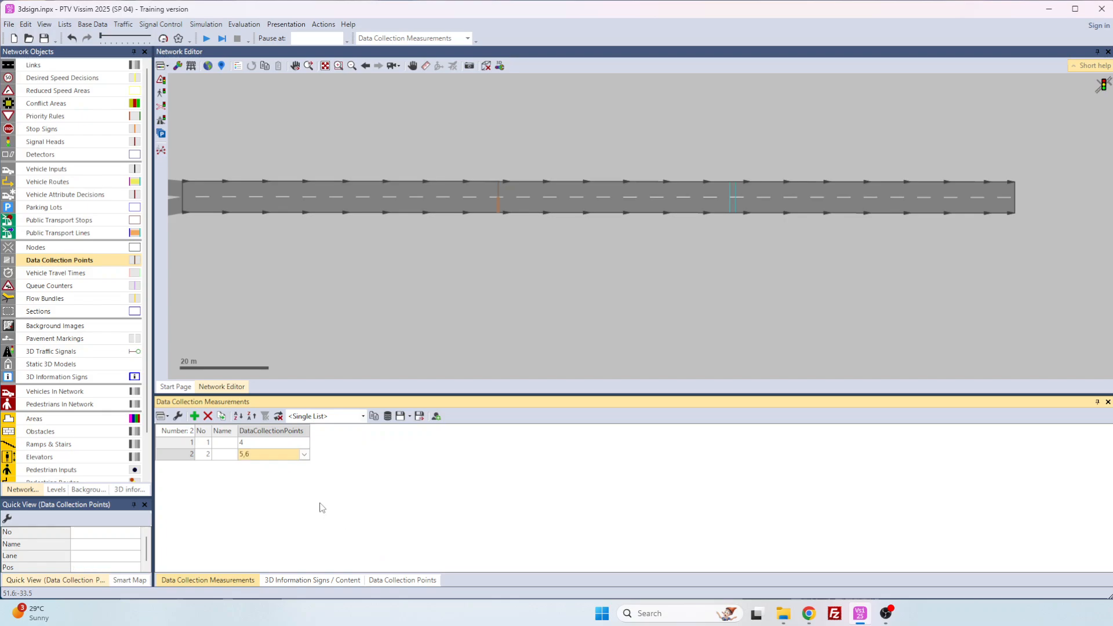
Open the settings of the 3D information sign on link 2 and remove the "Current vehicle number on link:" entry from its contents
{"action": "left_click", "coordinate": [455, 322]}
{"action": "scroll", "coordinate": [516, 280], "scroll_direction": "down", "scroll_amount": 3}
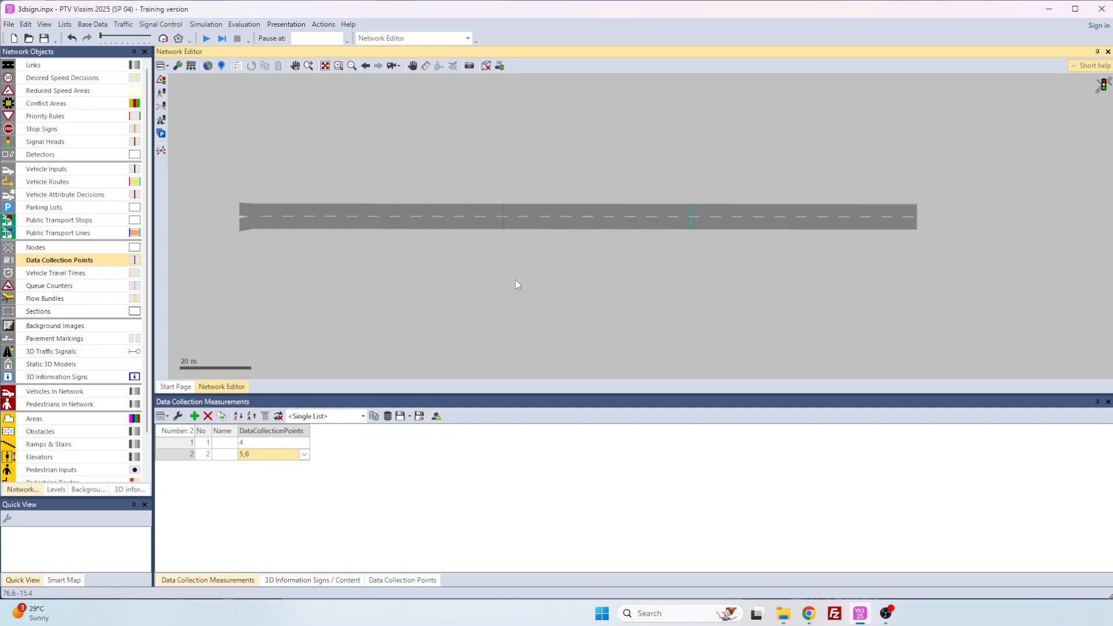
{"action": "left_click_drag", "start_coordinate": [333, 197], "coordinate": [659, 235]}
{"action": "scroll", "coordinate": [502, 221], "scroll_direction": "up", "scroll_amount": 4}
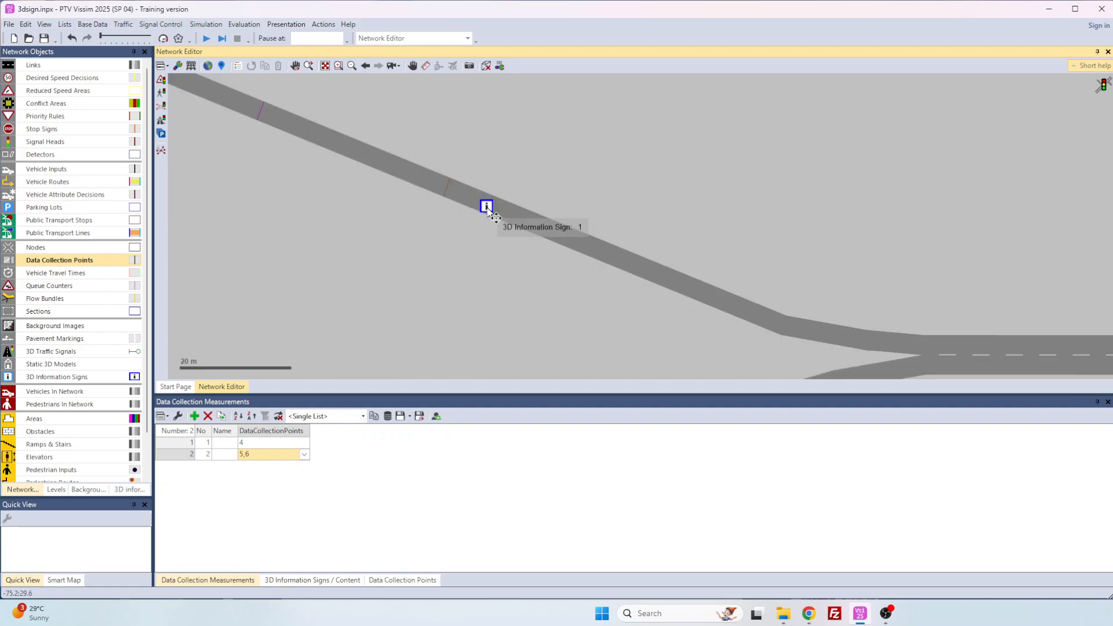
{"action": "left_click", "coordinate": [488, 209]}
{"action": "double_click", "coordinate": [490, 211]}
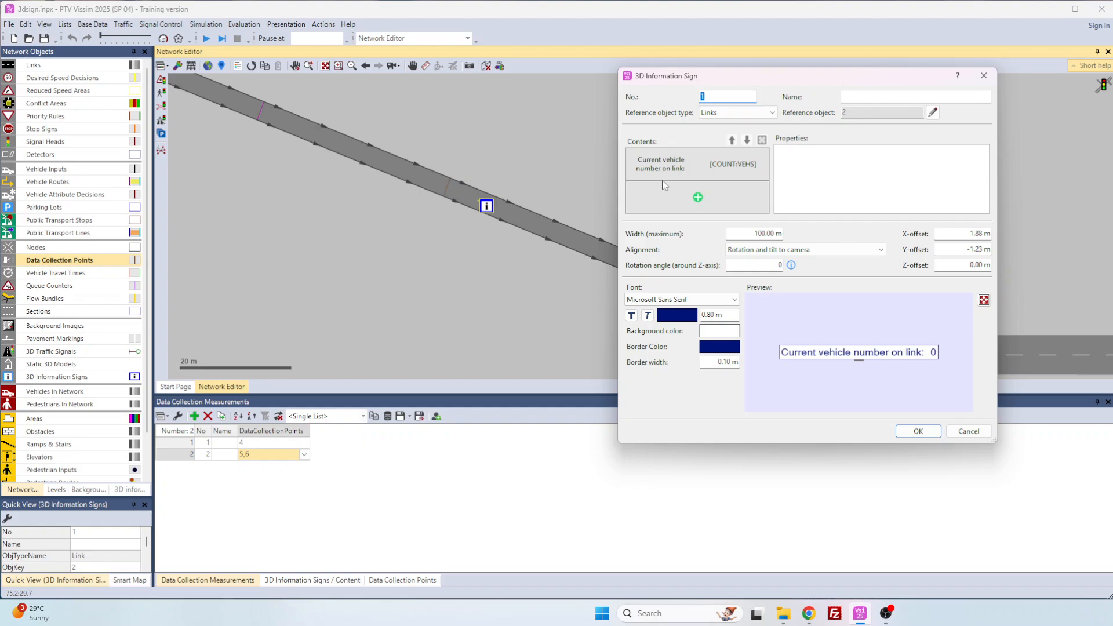
{"action": "left_click", "coordinate": [740, 173]}
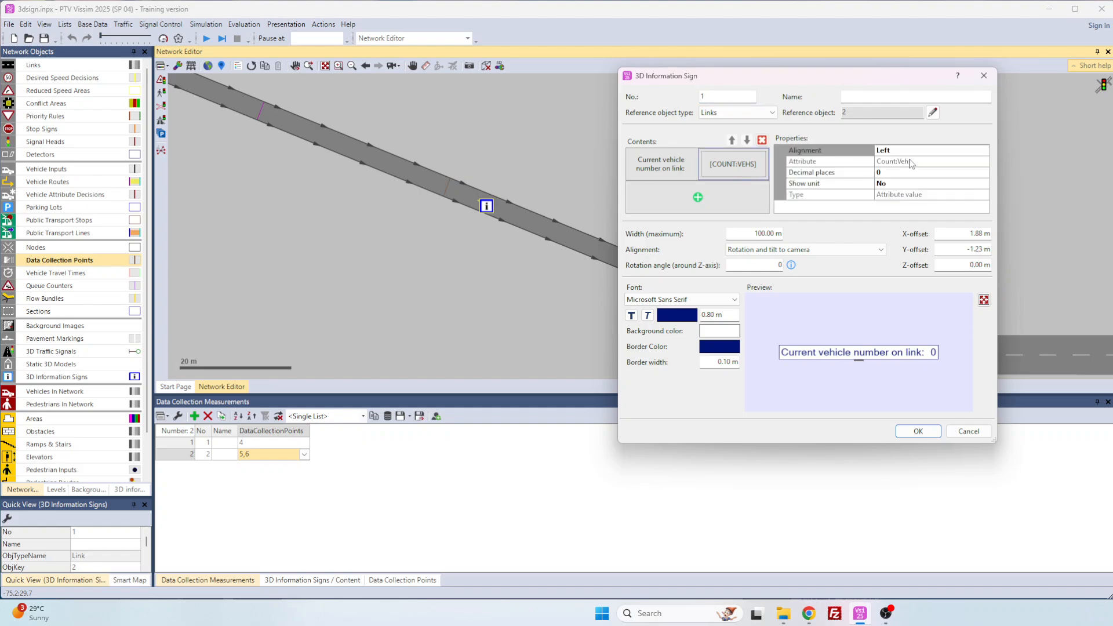
{"action": "left_click", "coordinate": [761, 140]}
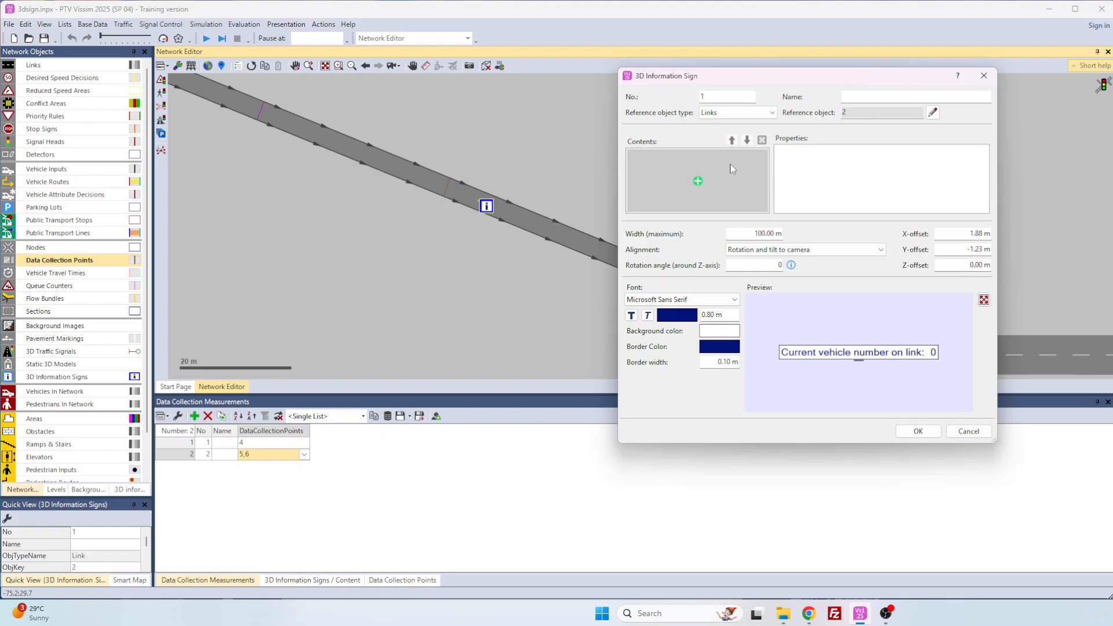
{"action": "left_click", "coordinate": [697, 181]}
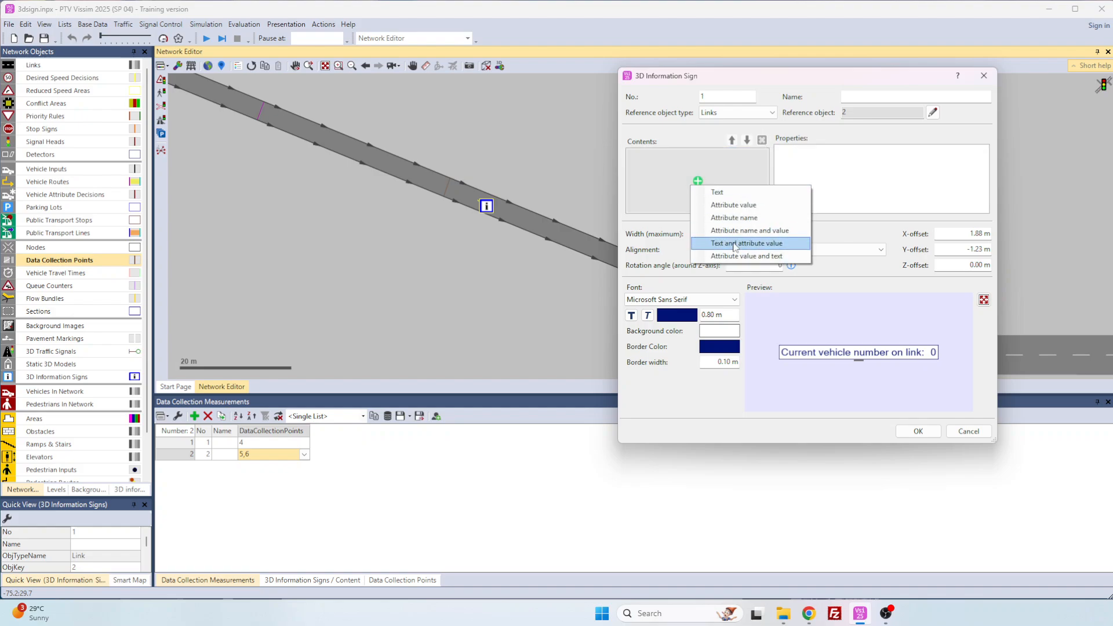
{"action": "left_click", "coordinate": [735, 244]}
{"action": "scroll", "coordinate": [516, 217], "scroll_direction": "down", "scroll_amount": 10}
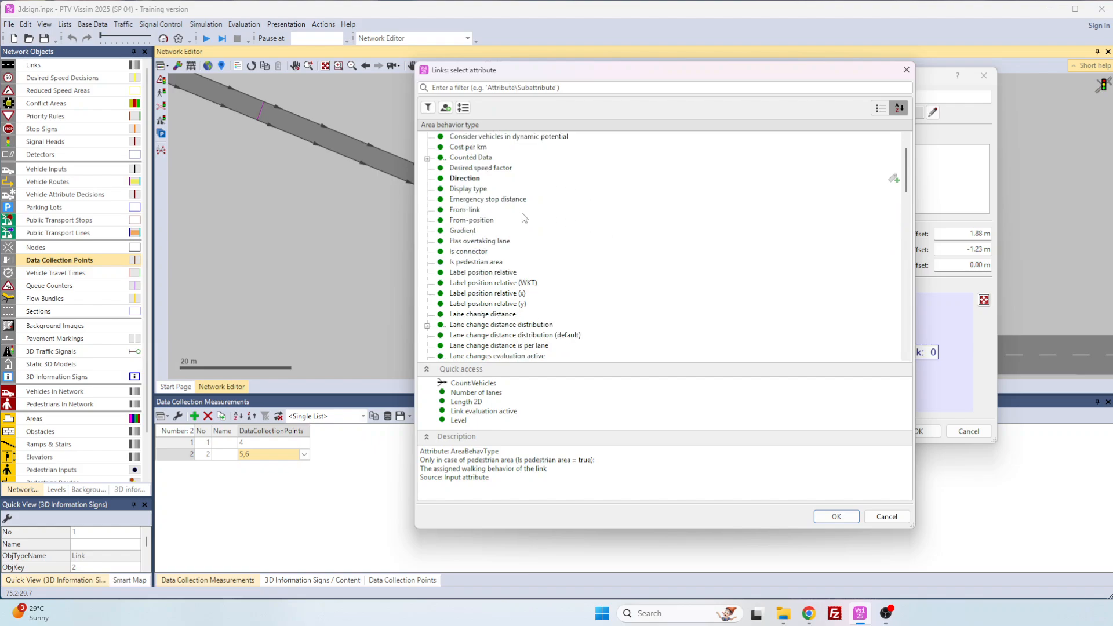
{"action": "scroll", "coordinate": [512, 222], "scroll_direction": "down", "scroll_amount": 5}
{"action": "scroll", "coordinate": [505, 229], "scroll_direction": "up", "scroll_amount": 5}
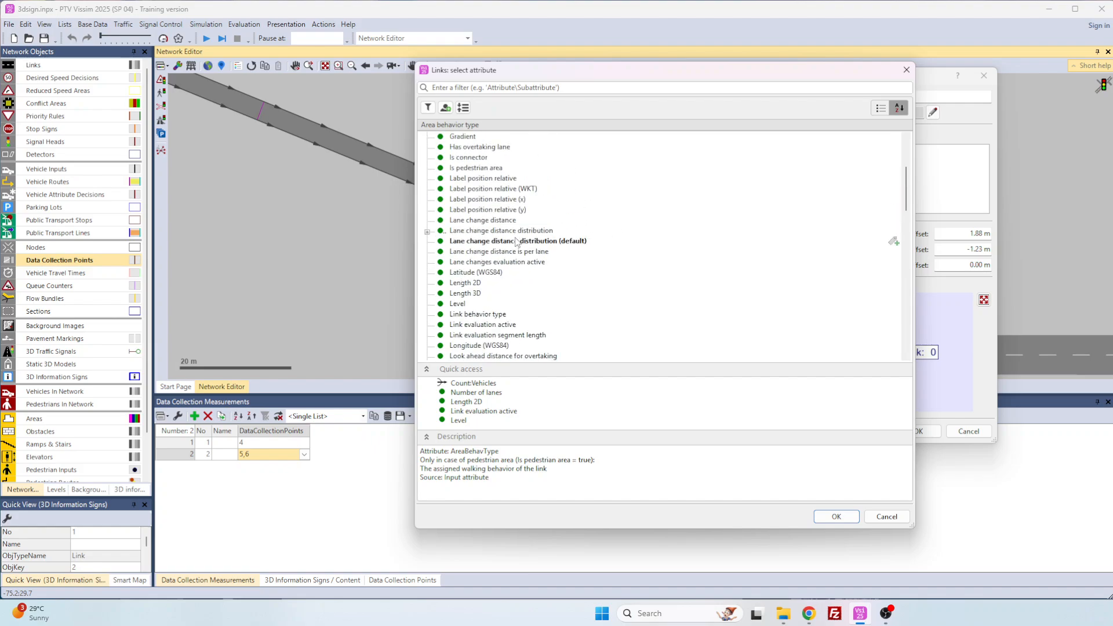
{"action": "scroll", "coordinate": [497, 235], "scroll_direction": "down", "scroll_amount": 12}
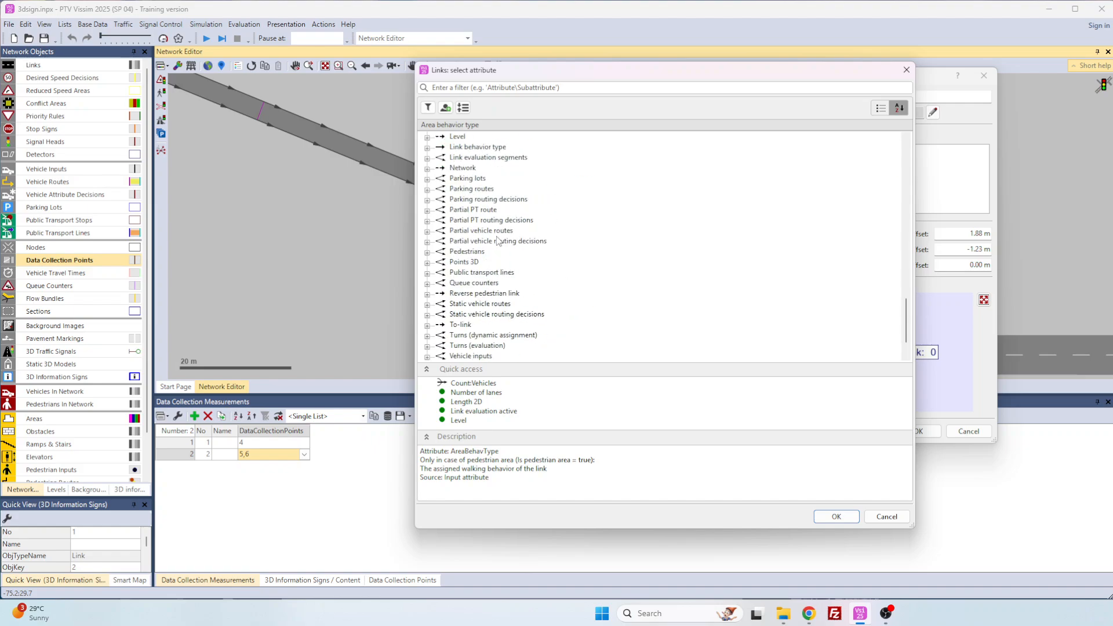
{"action": "scroll", "coordinate": [498, 242], "scroll_direction": "up", "scroll_amount": 5}
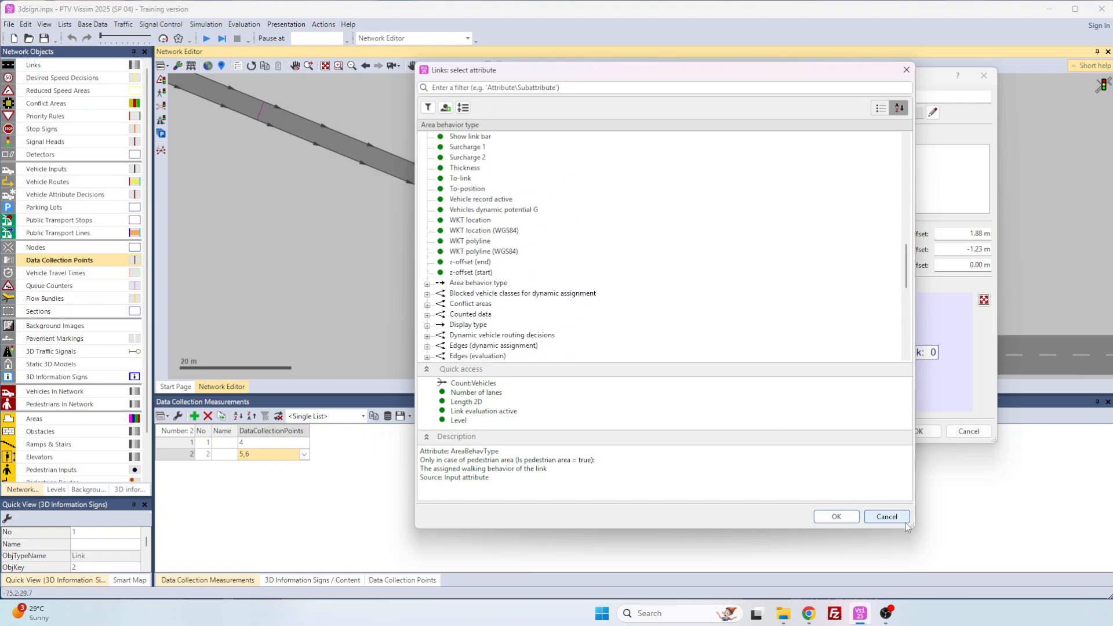
{"action": "left_click", "coordinate": [887, 517]}
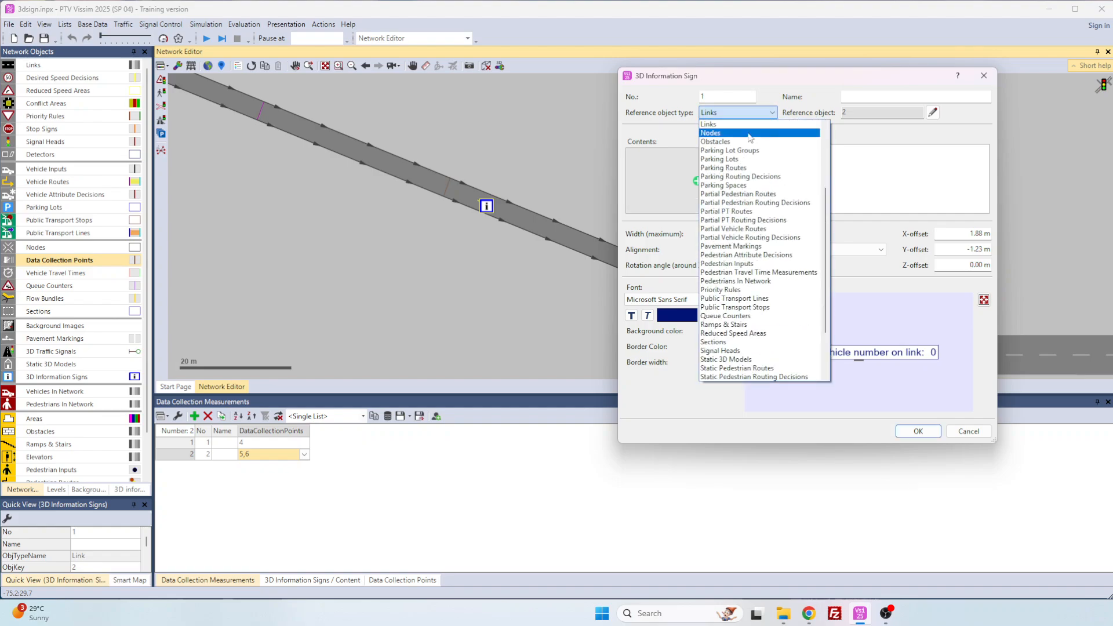
{"action": "scroll", "coordinate": [728, 166], "scroll_direction": "up", "scroll_amount": 4}
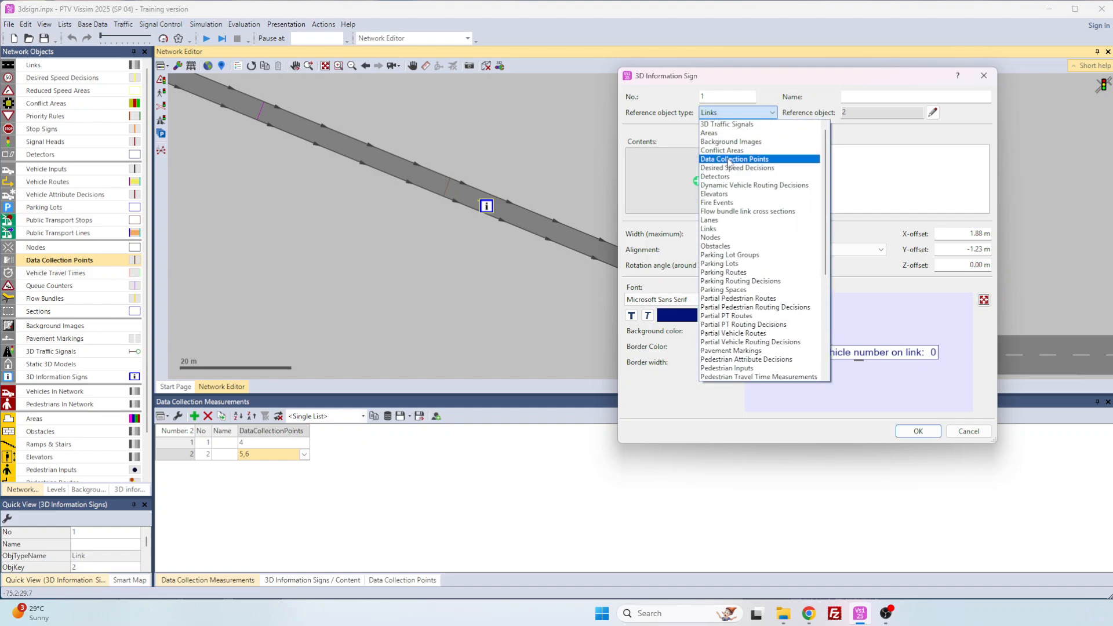
{"action": "left_click", "coordinate": [729, 159]}
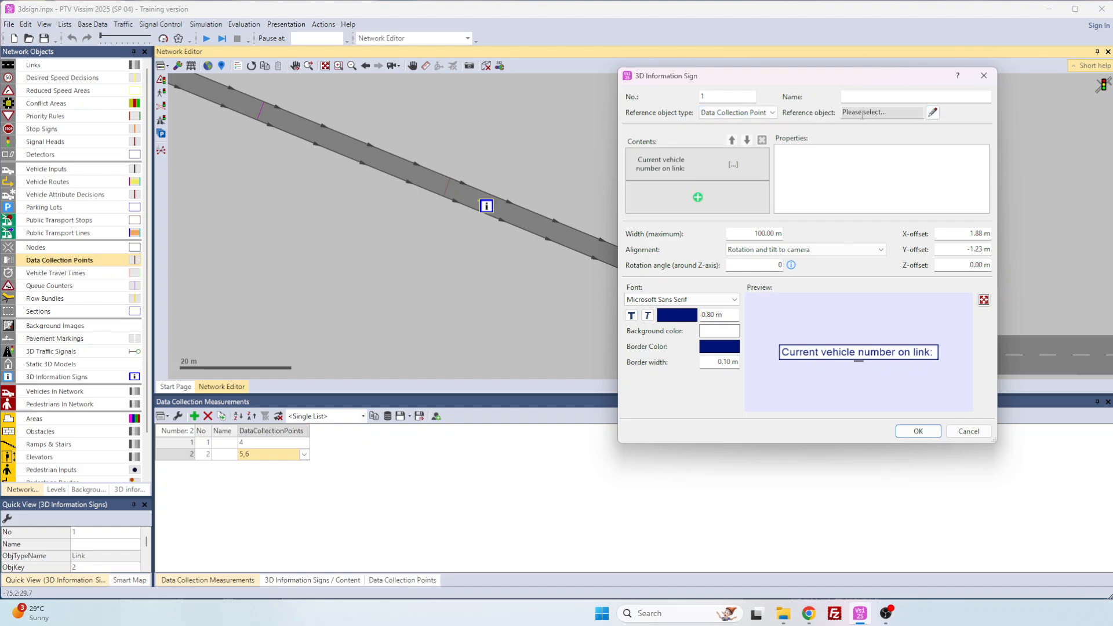
{"action": "left_click", "coordinate": [933, 113]}
{"action": "left_click", "coordinate": [106, 121]}
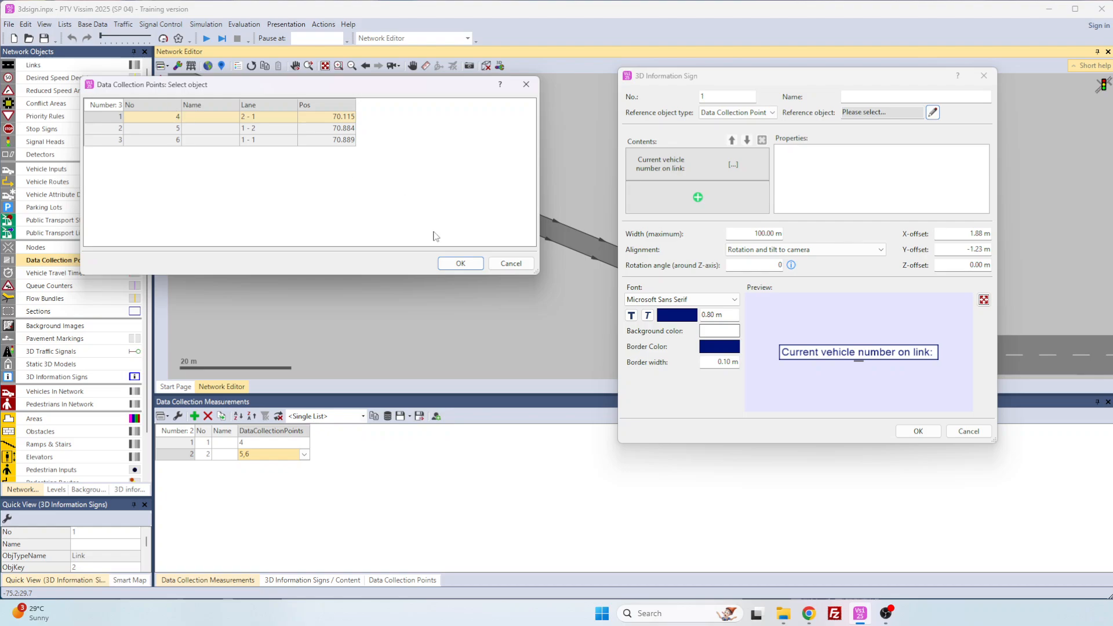
{"action": "left_click", "coordinate": [460, 263]}
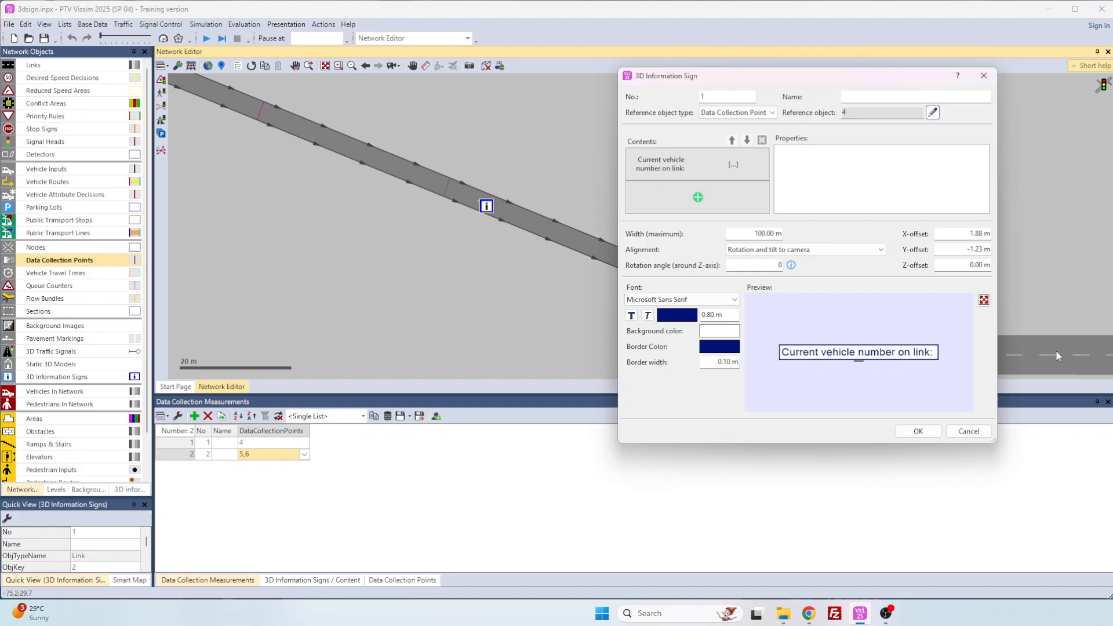
{"action": "left_click", "coordinate": [964, 432]}
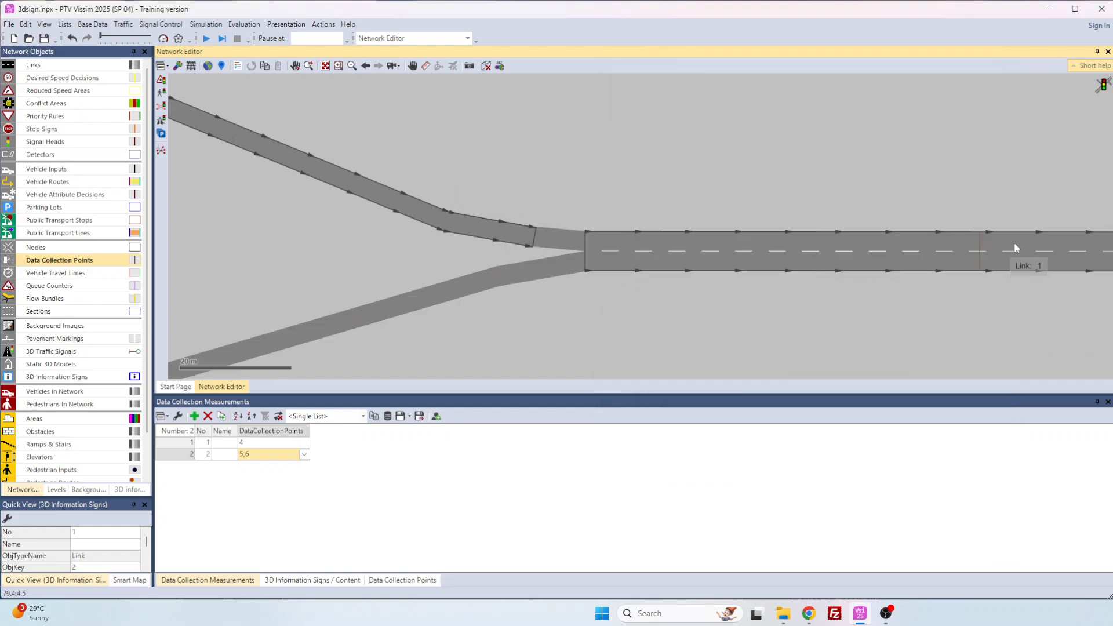
Check the two side-by-side data collection points on the lanes of link 1
{"action": "left_click", "coordinate": [981, 253]}
{"action": "left_click", "coordinate": [980, 262]}
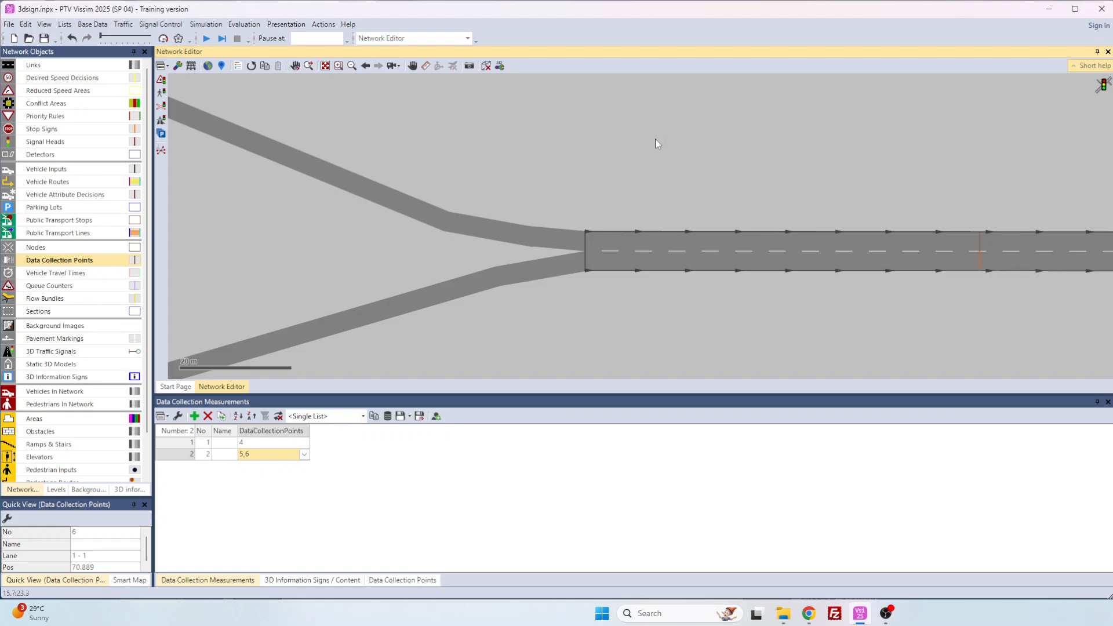
{"action": "left_click_drag", "start_coordinate": [507, 143], "coordinate": [825, 249]}
Open the 3D information sign's settings and change its reference to the Data Collection Points type with point 4 as reference object
{"action": "left_click", "coordinate": [468, 209]}
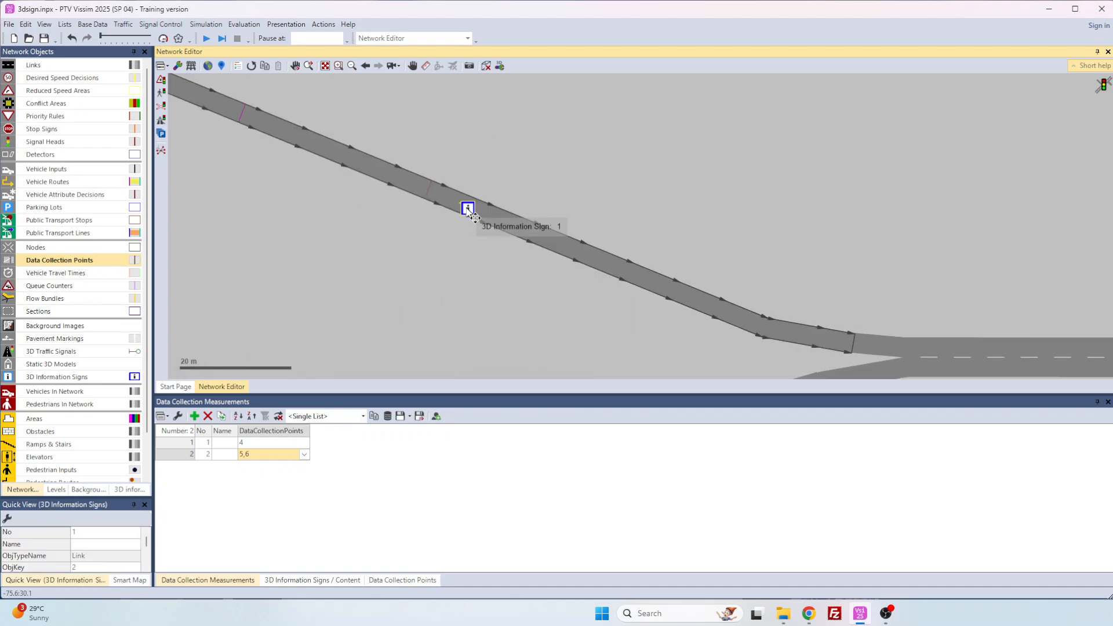
{"action": "double_click", "coordinate": [468, 208]}
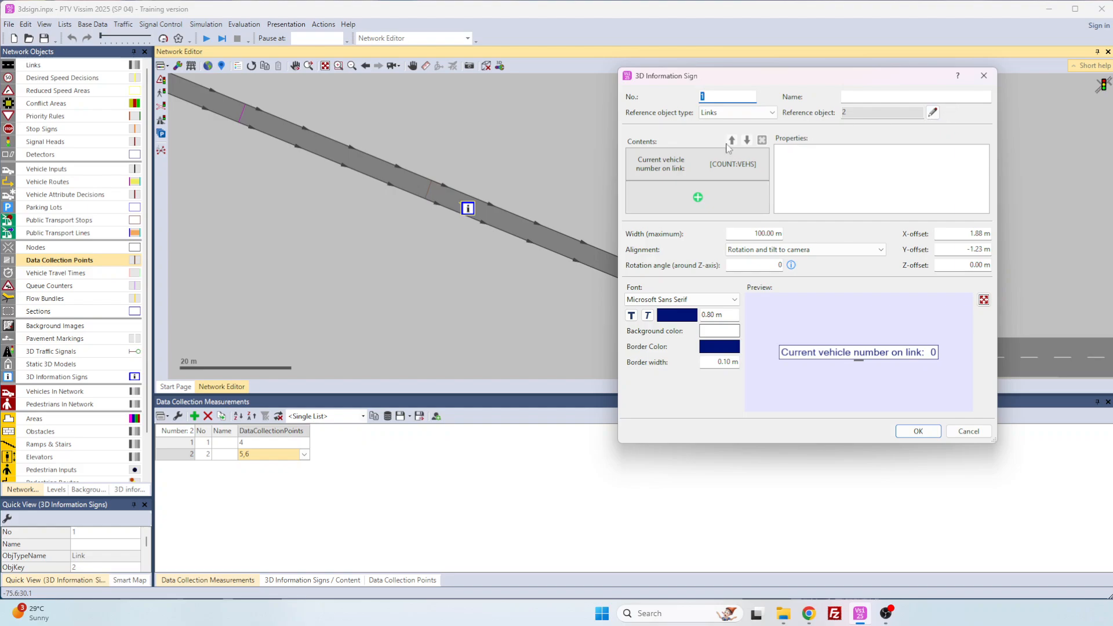
{"action": "left_click", "coordinate": [932, 113]}
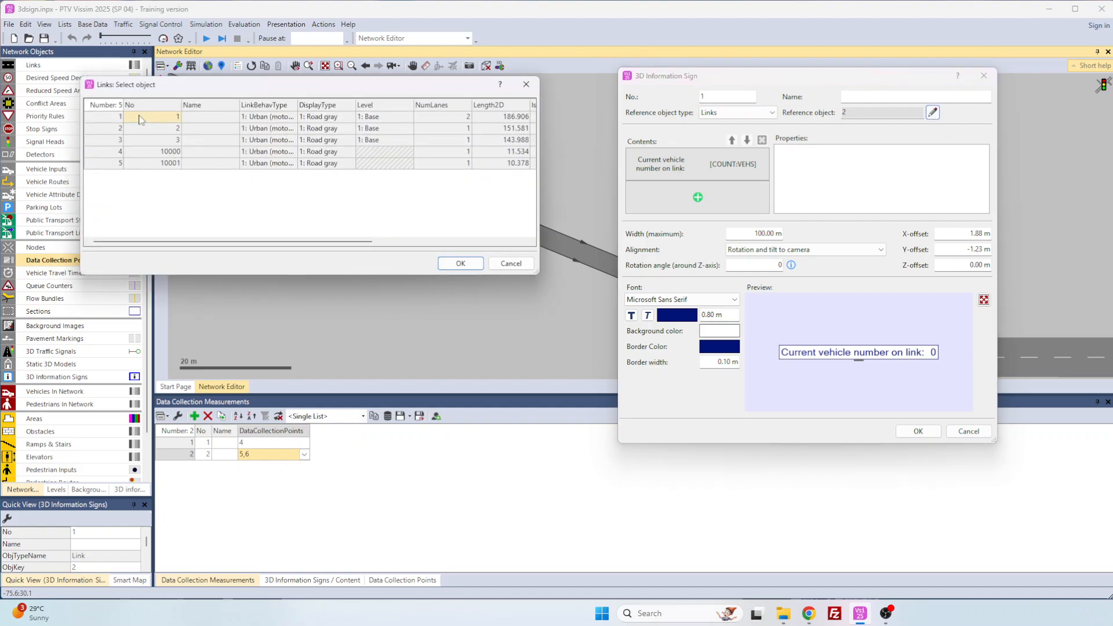
{"action": "left_click", "coordinate": [511, 263]}
{"action": "left_click", "coordinate": [748, 113]}
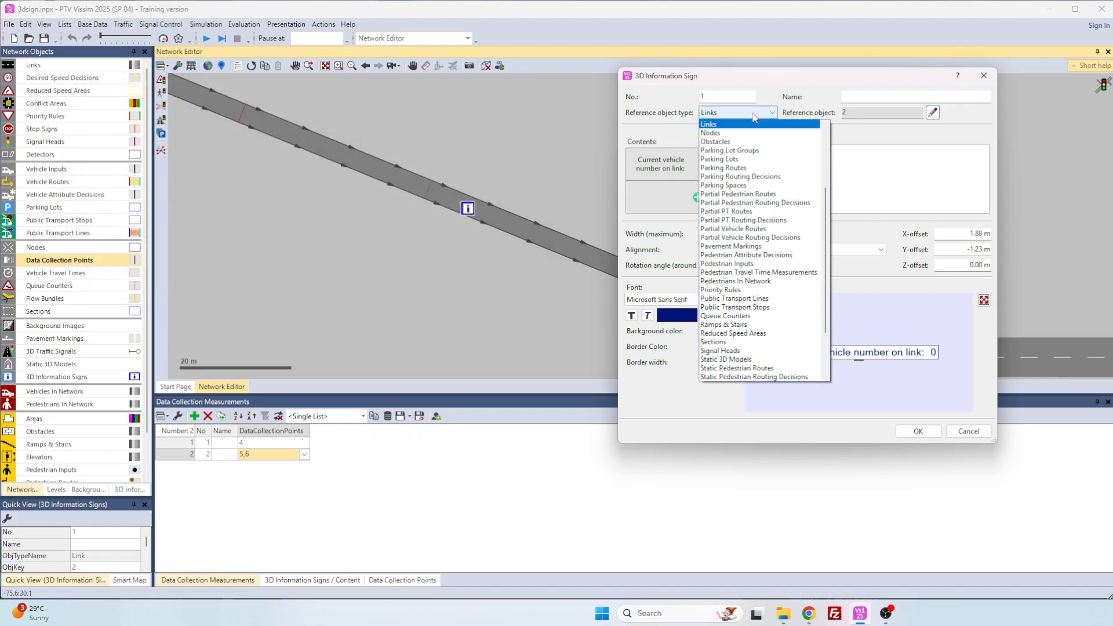
{"action": "scroll", "coordinate": [742, 149], "scroll_direction": "up", "scroll_amount": 5}
{"action": "left_click", "coordinate": [741, 157]}
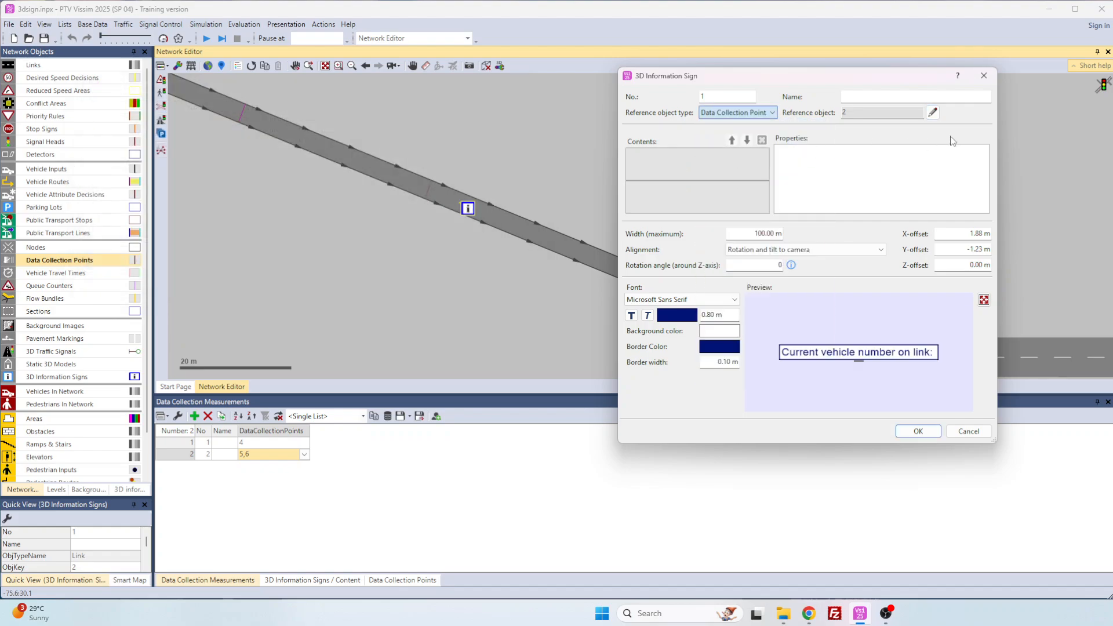
{"action": "left_click", "coordinate": [932, 112]}
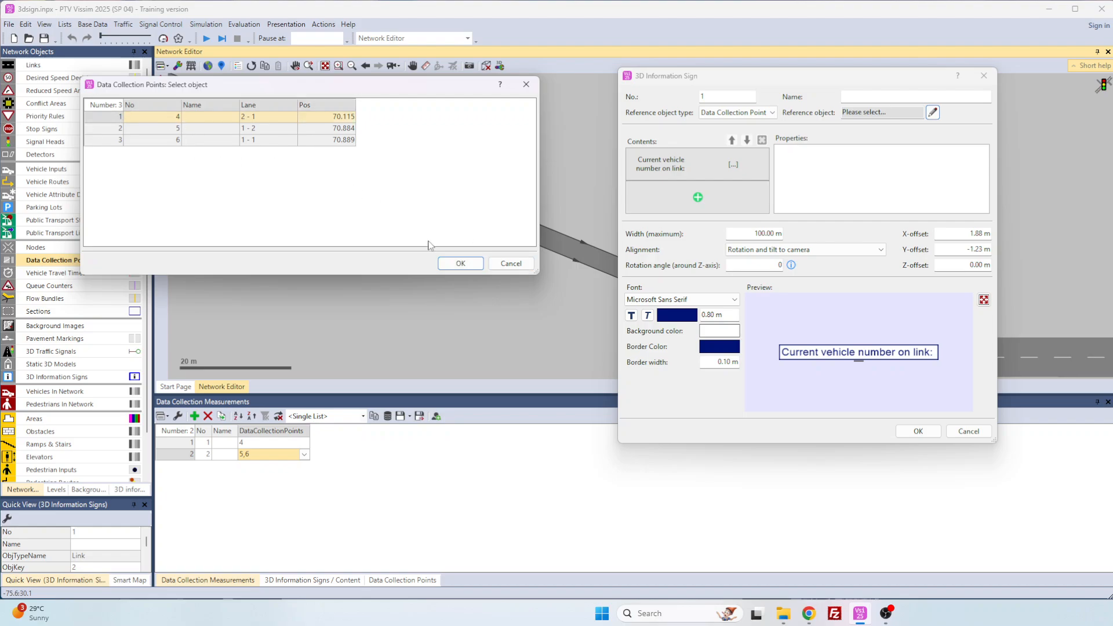
{"action": "left_click", "coordinate": [467, 264]}
Open the attribute selection for the sign's empty attribute field and expand the aggregation functions under data collection measurements
{"action": "left_click", "coordinate": [742, 165]}
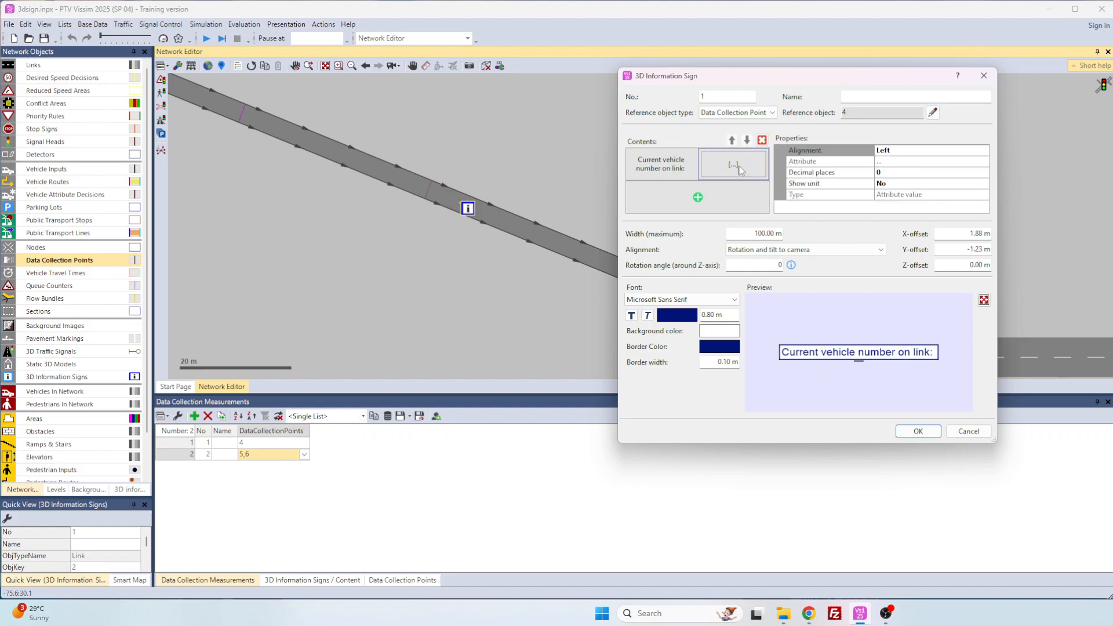
{"action": "left_click", "coordinate": [726, 177]}
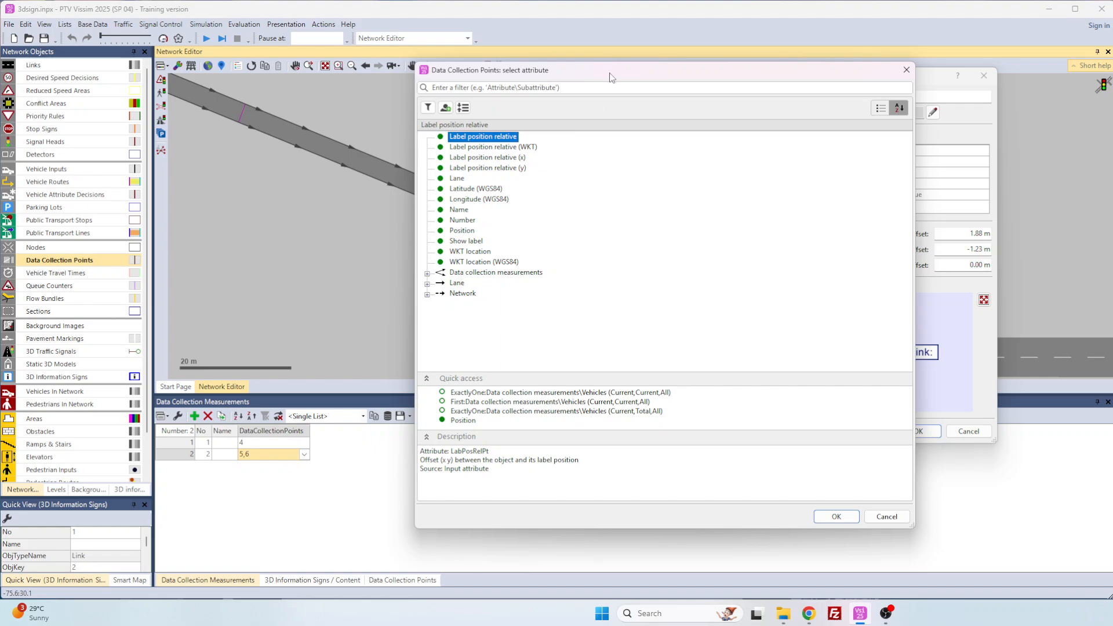
{"action": "left_click_drag", "start_coordinate": [613, 74], "coordinate": [724, 231]}
{"action": "left_click", "coordinate": [1018, 226]}
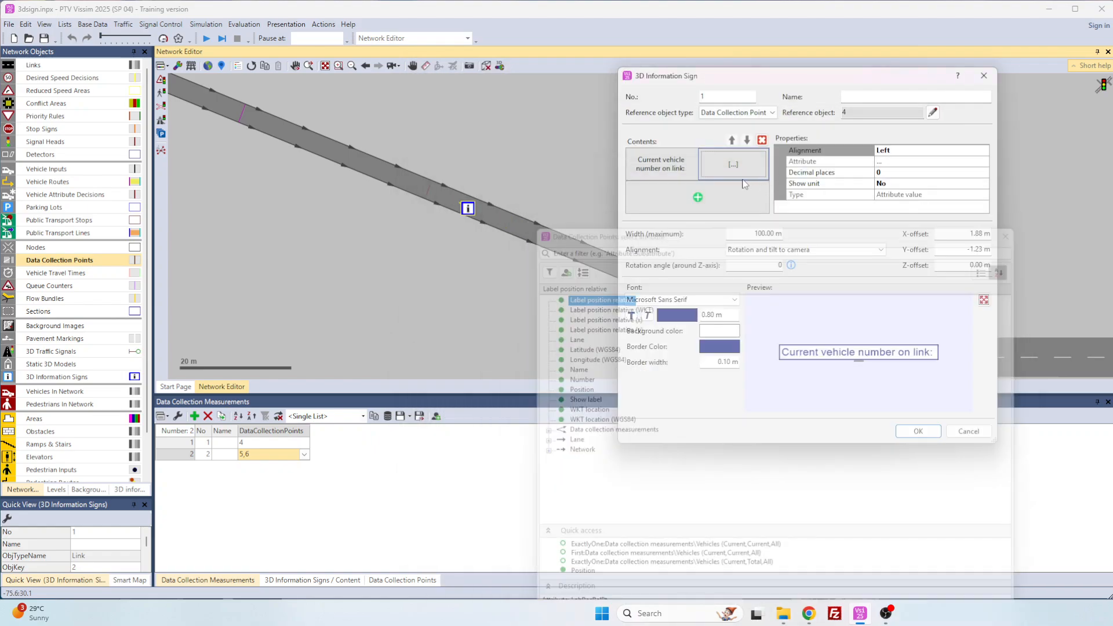
{"action": "left_click", "coordinate": [726, 166]}
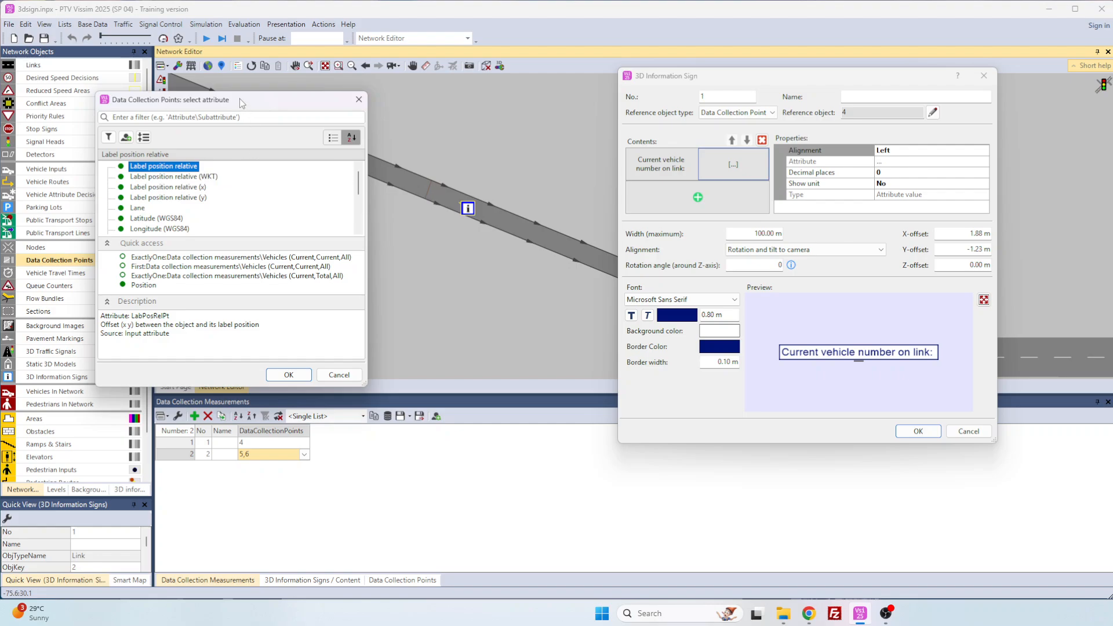
{"action": "scroll", "coordinate": [407, 197], "scroll_direction": "down", "scroll_amount": 2}
{"action": "scroll", "coordinate": [407, 197], "scroll_direction": "down", "scroll_amount": 1}
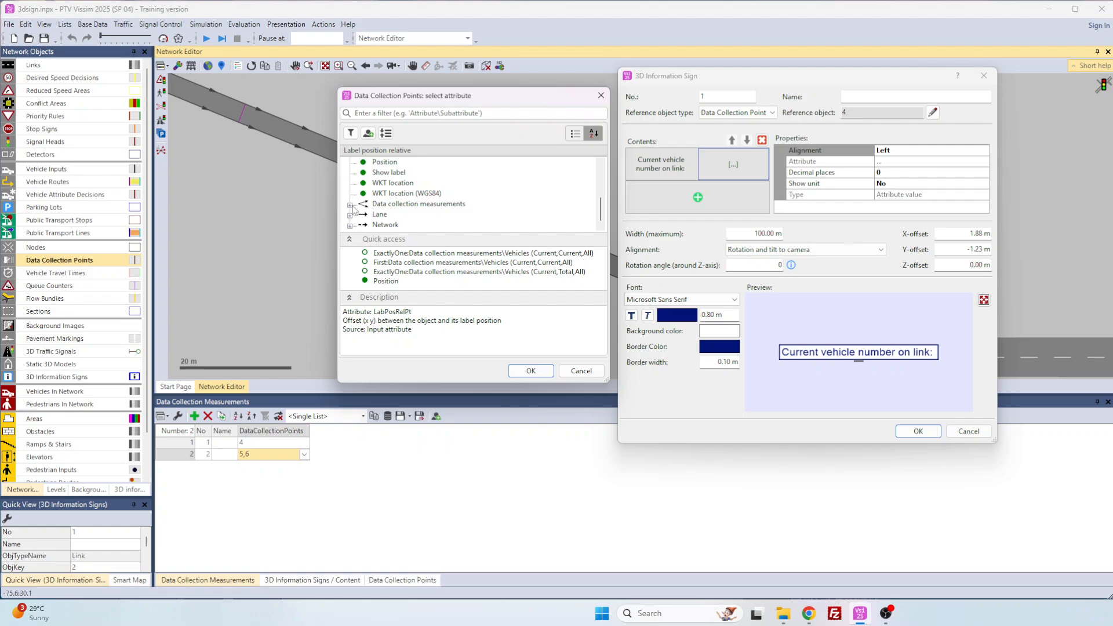
{"action": "scroll", "coordinate": [382, 203], "scroll_direction": "up", "scroll_amount": 3}
{"action": "scroll", "coordinate": [382, 197], "scroll_direction": "down", "scroll_amount": 3}
{"action": "left_click", "coordinate": [351, 207]}
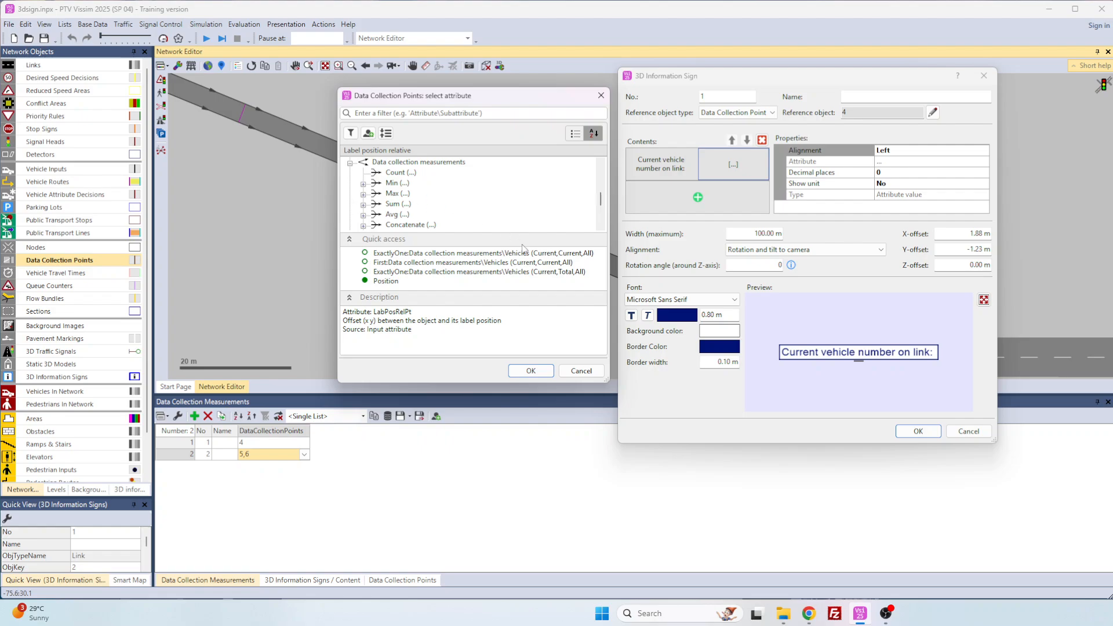
{"action": "left_click_drag", "start_coordinate": [506, 381], "coordinate": [547, 531]}
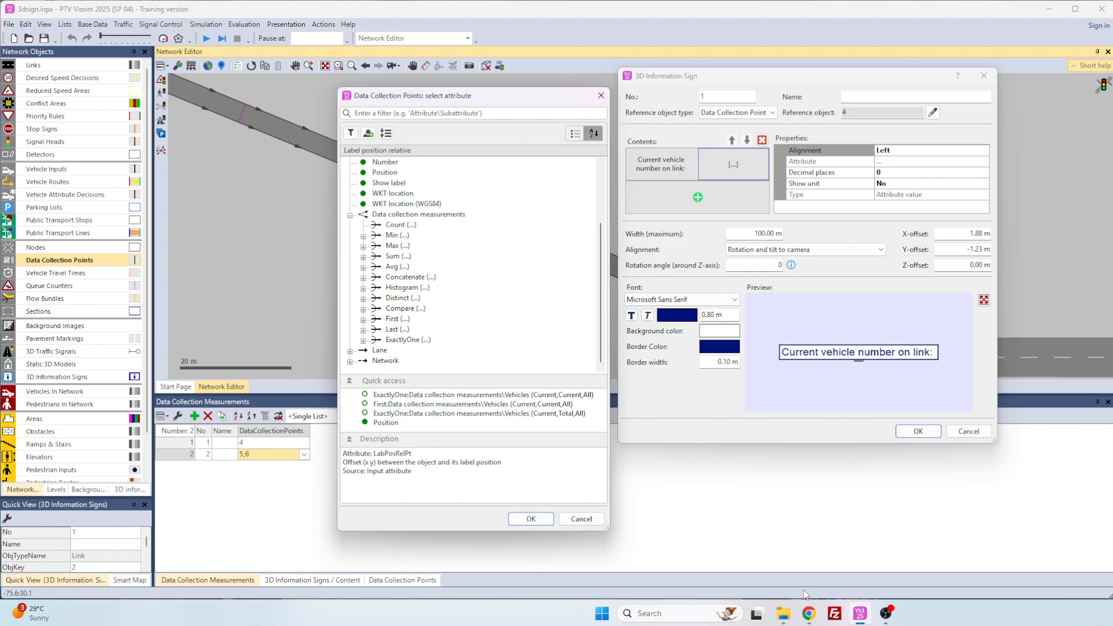
Switch to Chrome and examine the aggregation function descriptions in the PTV Vissim 2025 User Manual, especially ExactlyOne, before returning to Vissim
{"action": "left_click", "coordinate": [808, 613]}
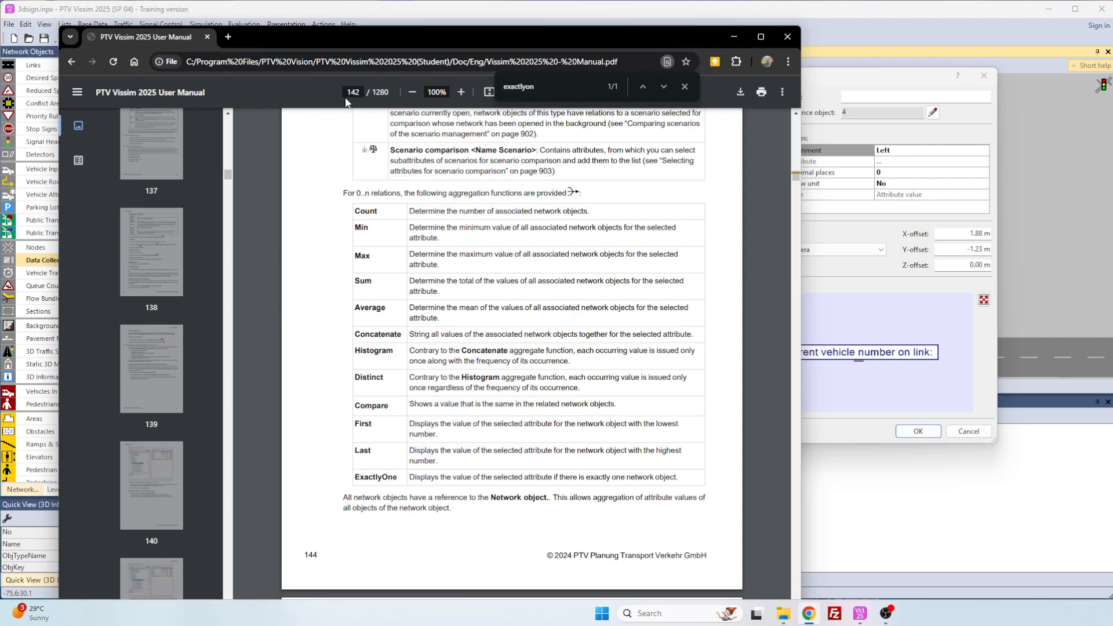
{"action": "left_click_drag", "start_coordinate": [353, 211], "coordinate": [401, 472]}
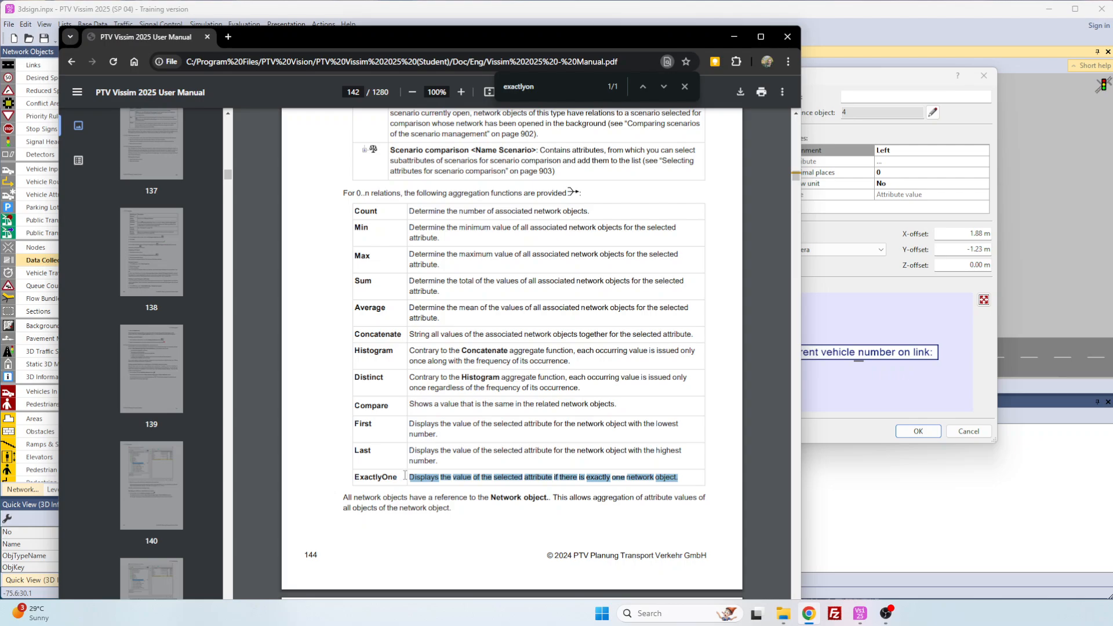
{"action": "left_click", "coordinate": [547, 481]}
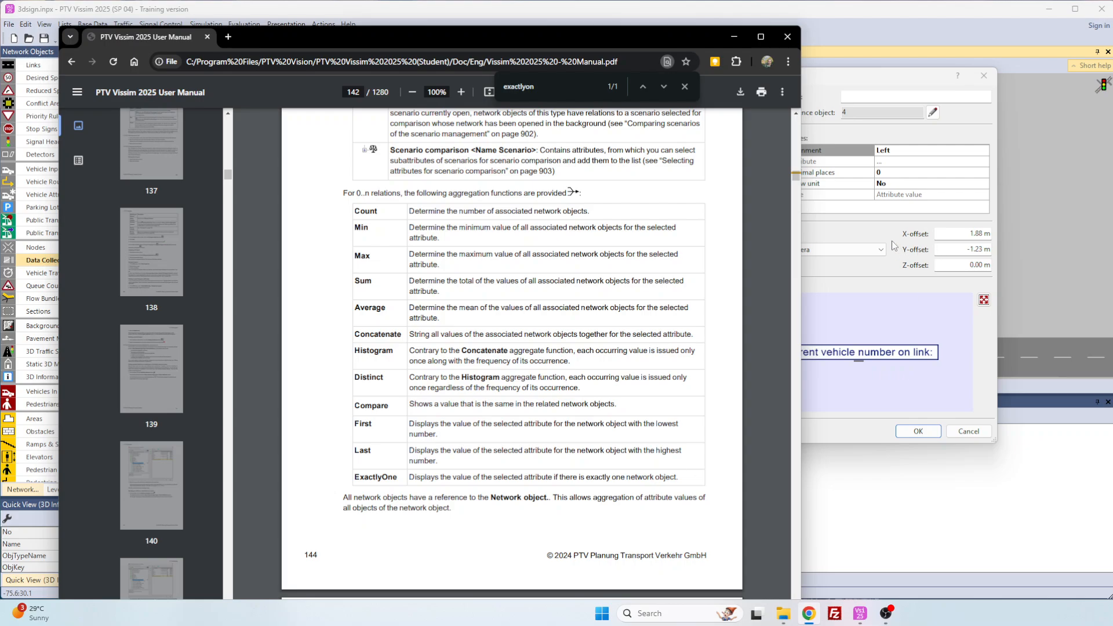
{"action": "left_click", "coordinate": [864, 228]}
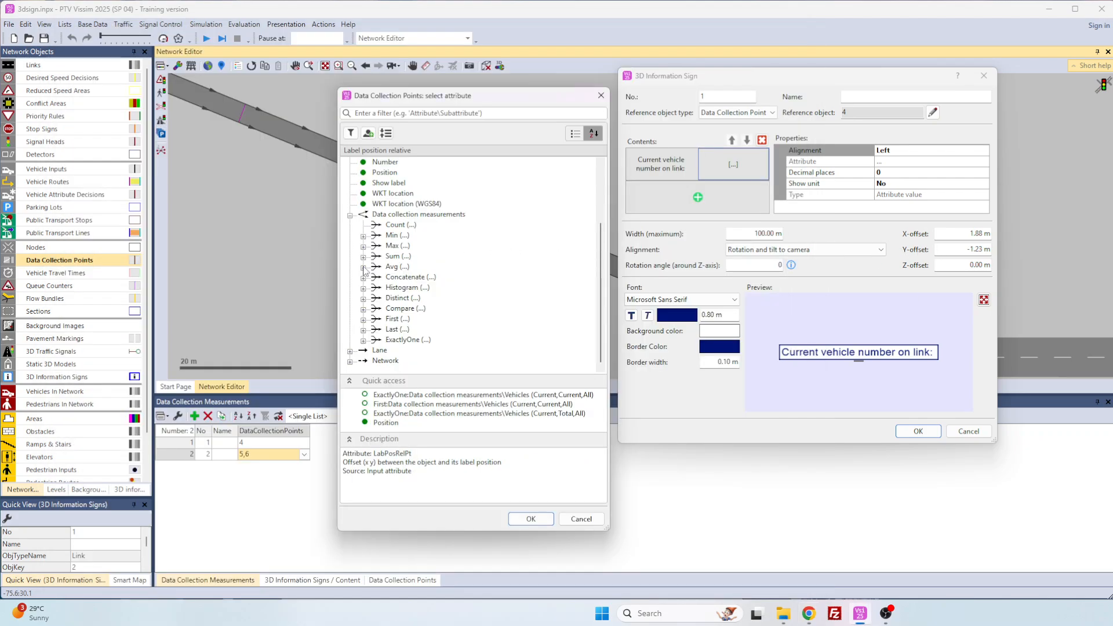
Set the sign's attribute to ExactlyOne data collection measurements, Vehicles, "Current run x Current interval x All types" and apply the sign settings
{"action": "left_click", "coordinate": [363, 341]}
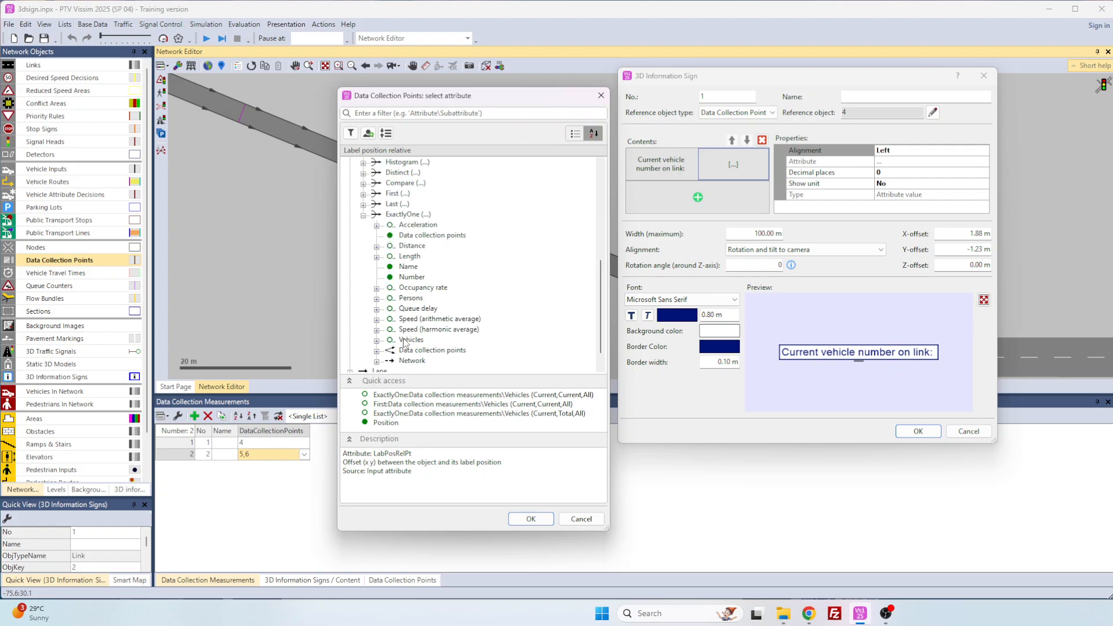
{"action": "left_click", "coordinate": [376, 340]}
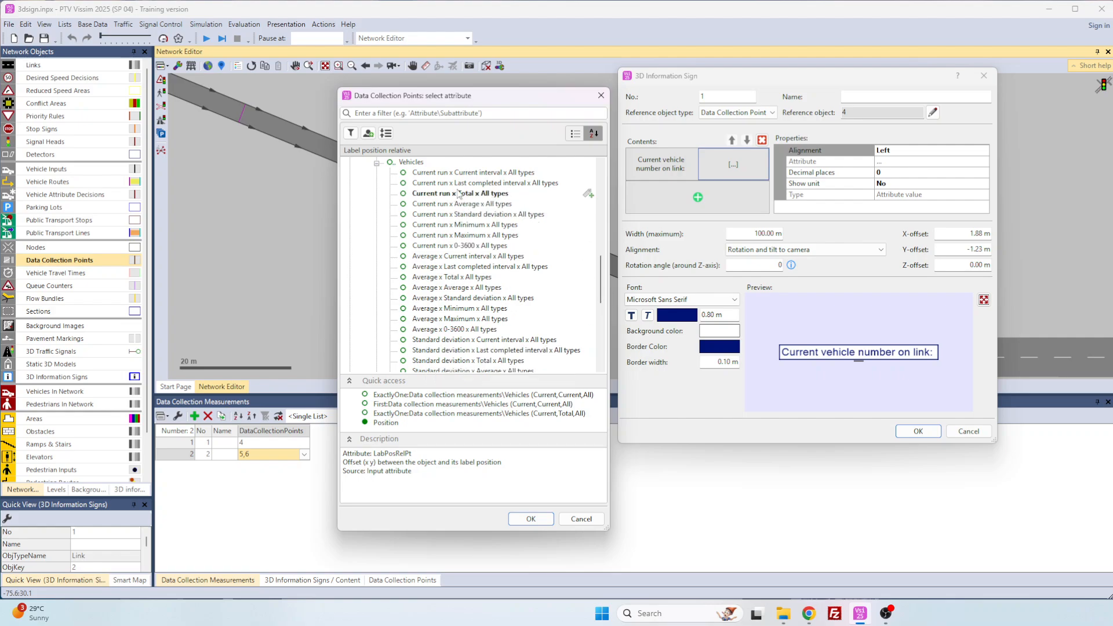
{"action": "left_click", "coordinate": [449, 173]}
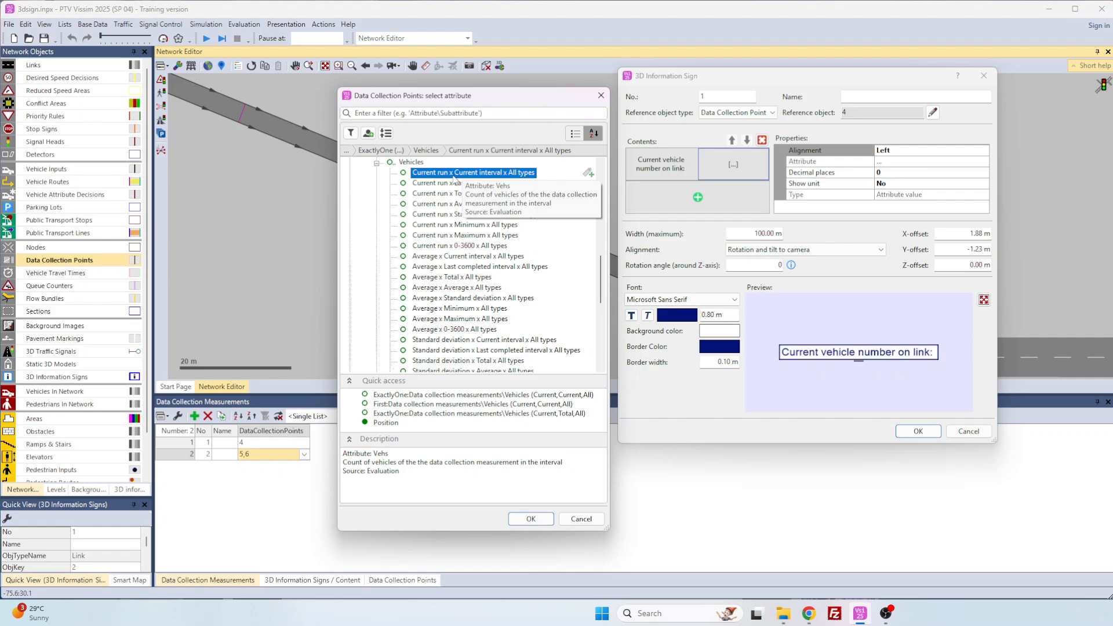
{"action": "left_click", "coordinate": [530, 518]}
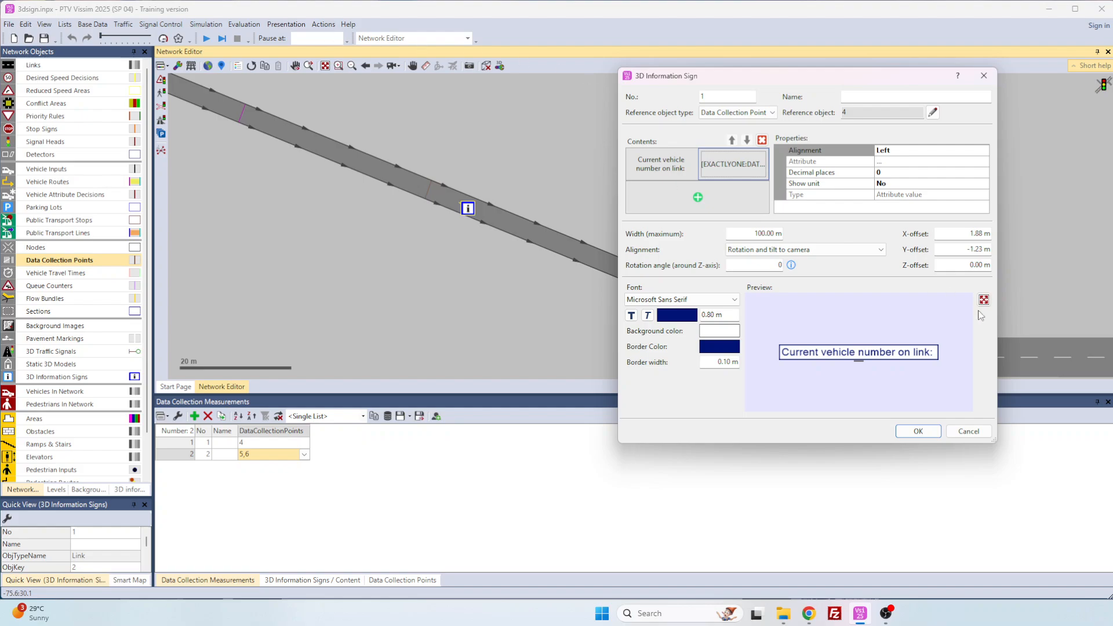
{"action": "left_click", "coordinate": [918, 431]}
Review the from-time, to-time and interval for data collections in the evaluation configuration's result attributes
{"action": "left_click", "coordinate": [243, 24]}
{"action": "left_click", "coordinate": [262, 38]}
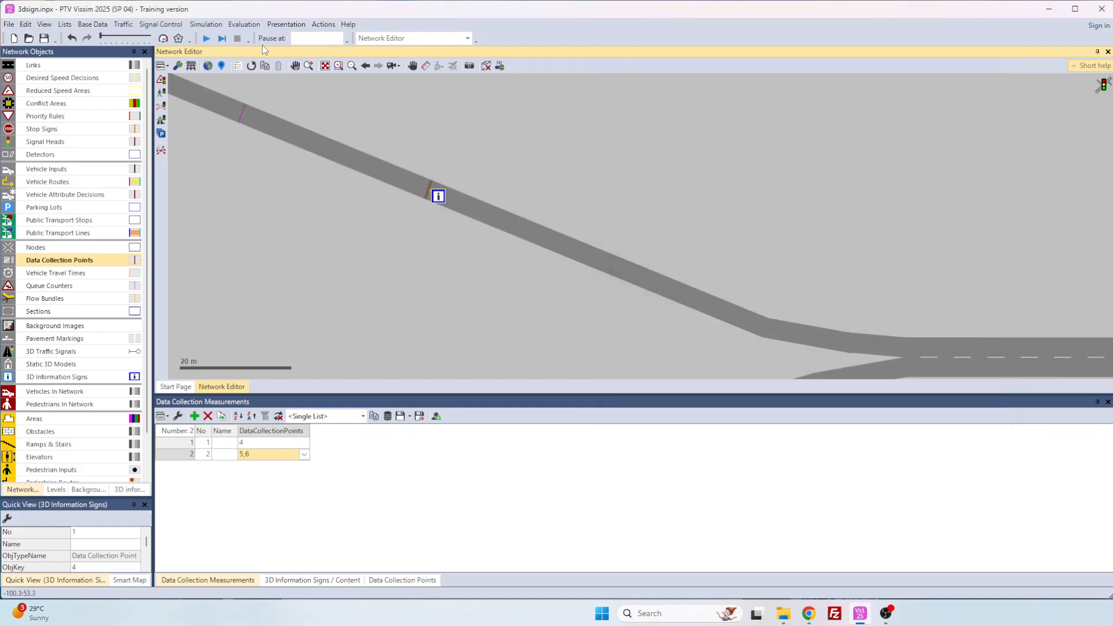
{"action": "left_click", "coordinate": [629, 305]}
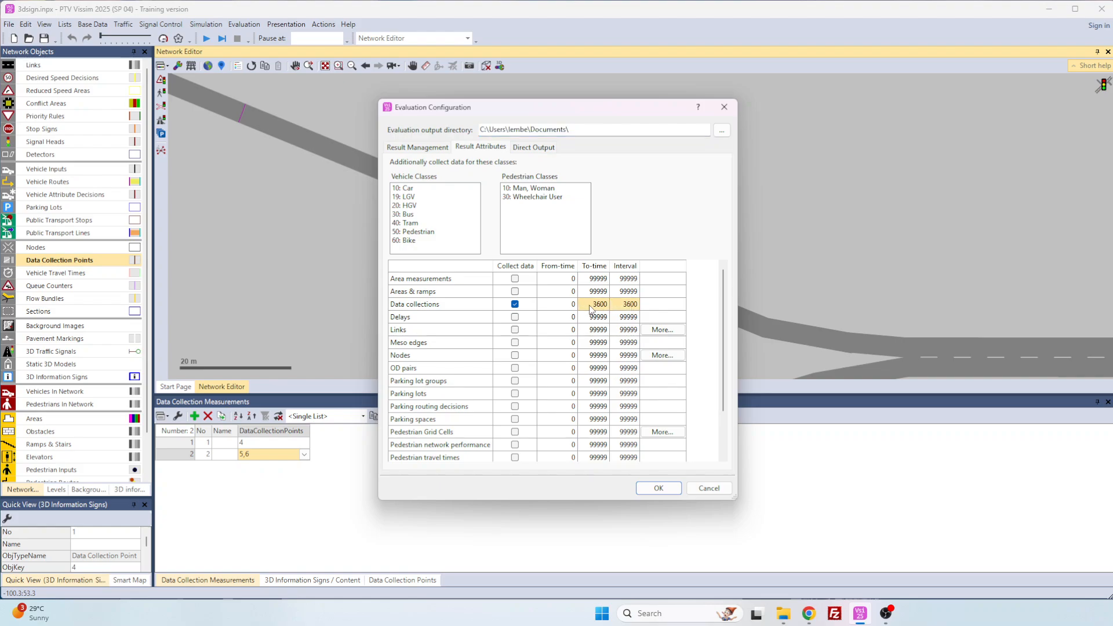
{"action": "left_click", "coordinate": [565, 305]}
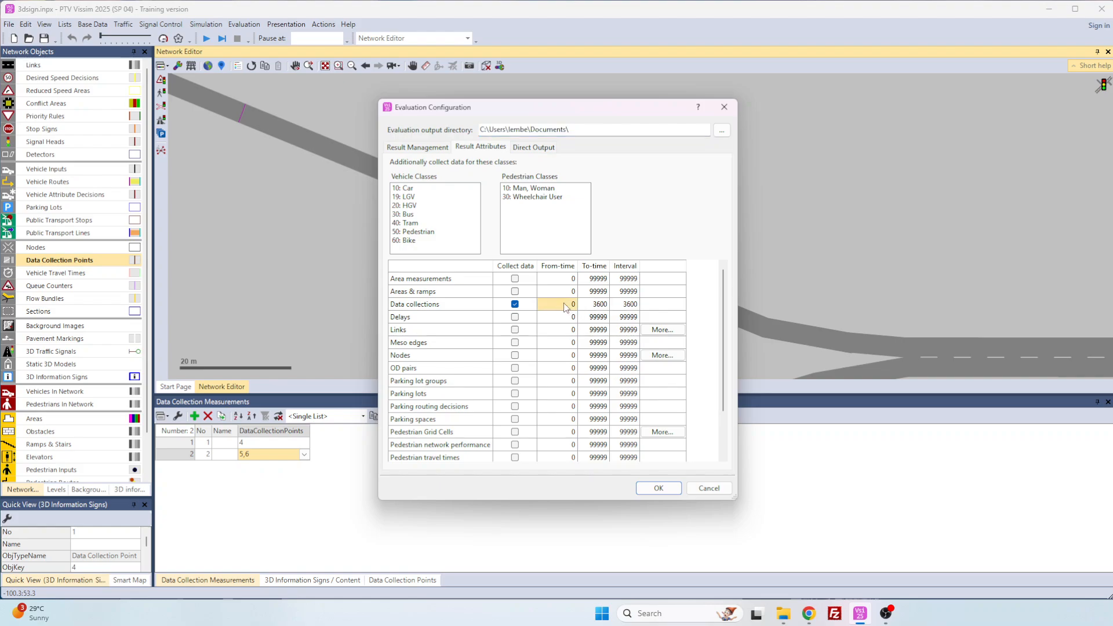
{"action": "left_click", "coordinate": [600, 304]}
{"action": "left_click", "coordinate": [631, 306]}
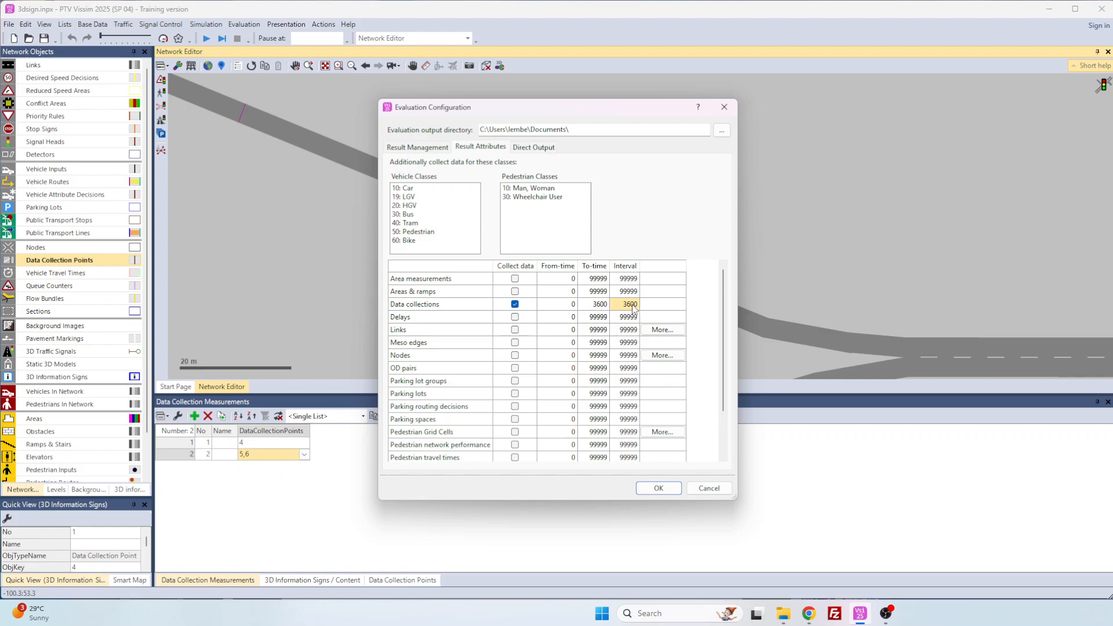
{"action": "left_click", "coordinate": [658, 488]}
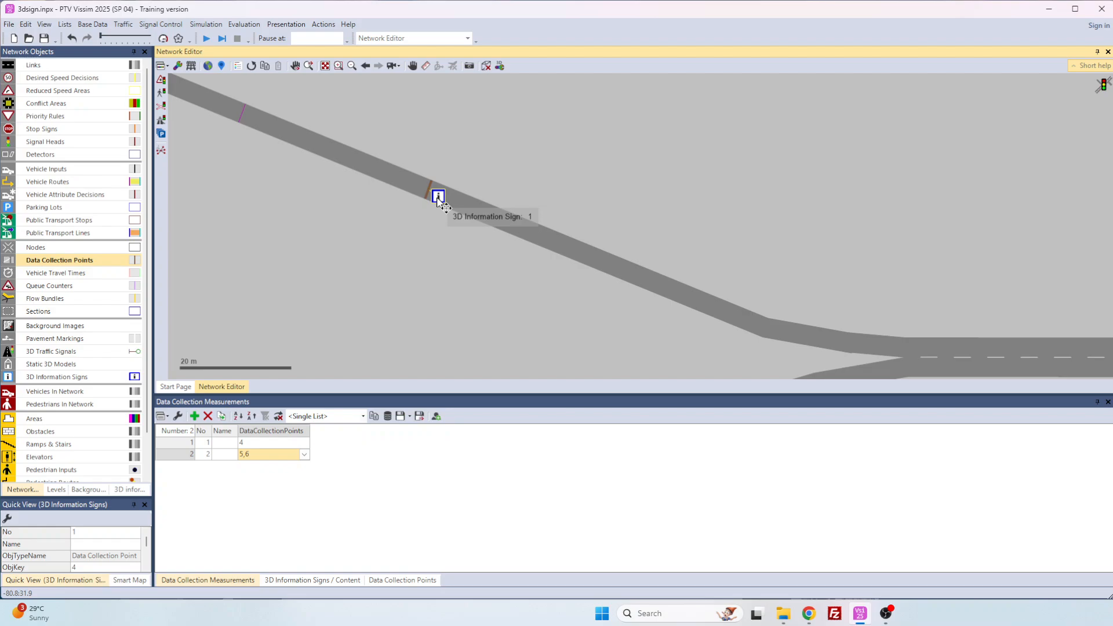
Review the 3D information sign's settings and start the simulation with the network changes saved, viewing the sign in 3D
{"action": "double_click", "coordinate": [438, 198]}
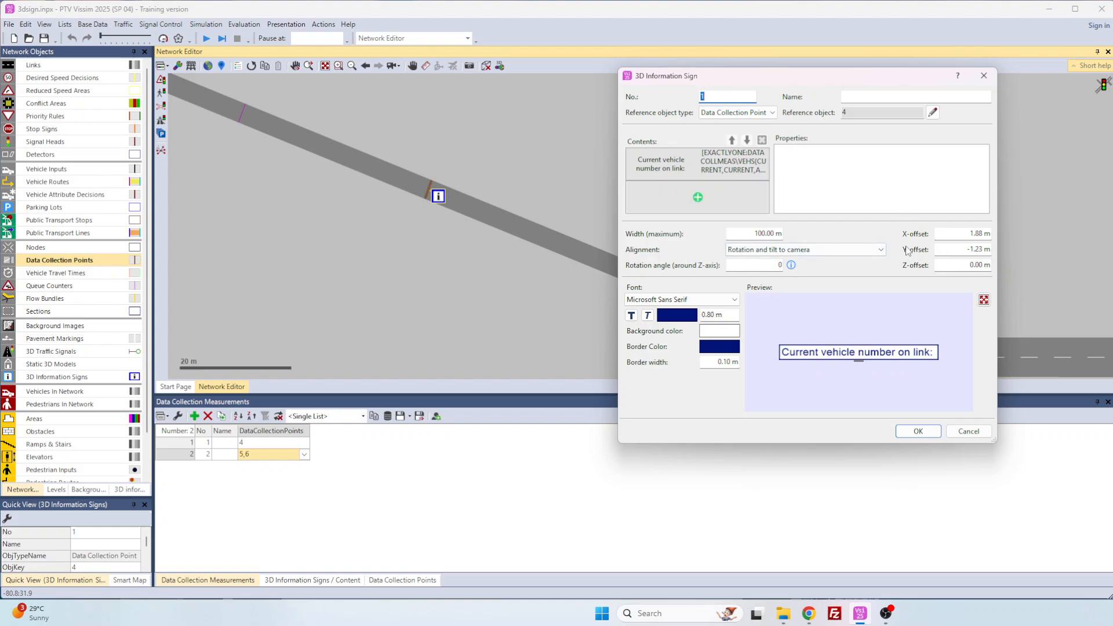
{"action": "left_click", "coordinate": [917, 431]}
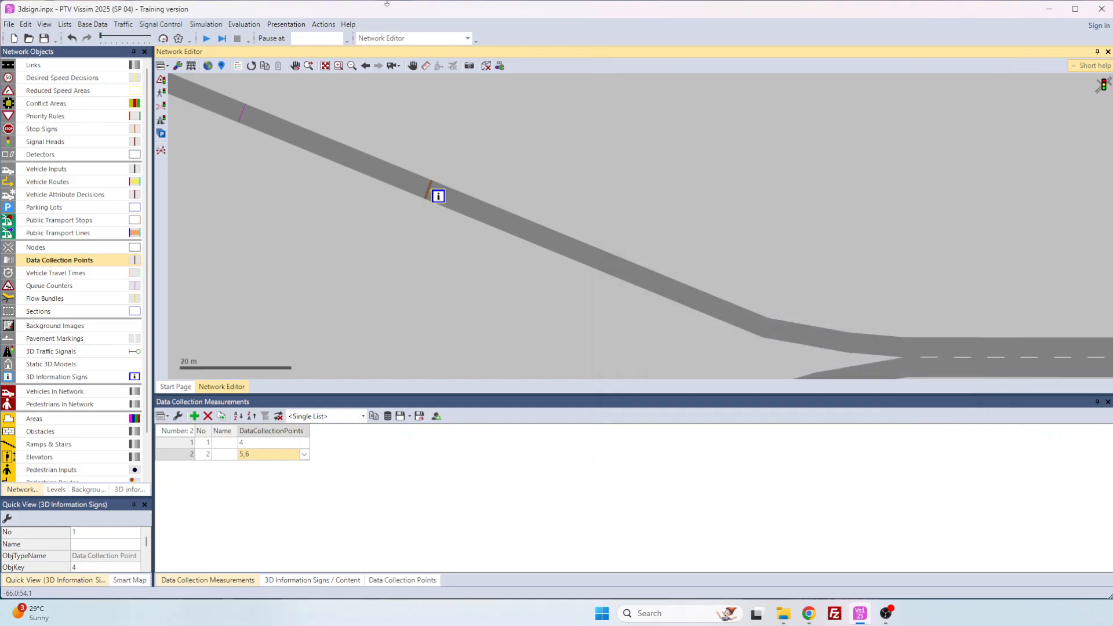
{"action": "left_click", "coordinate": [207, 38]}
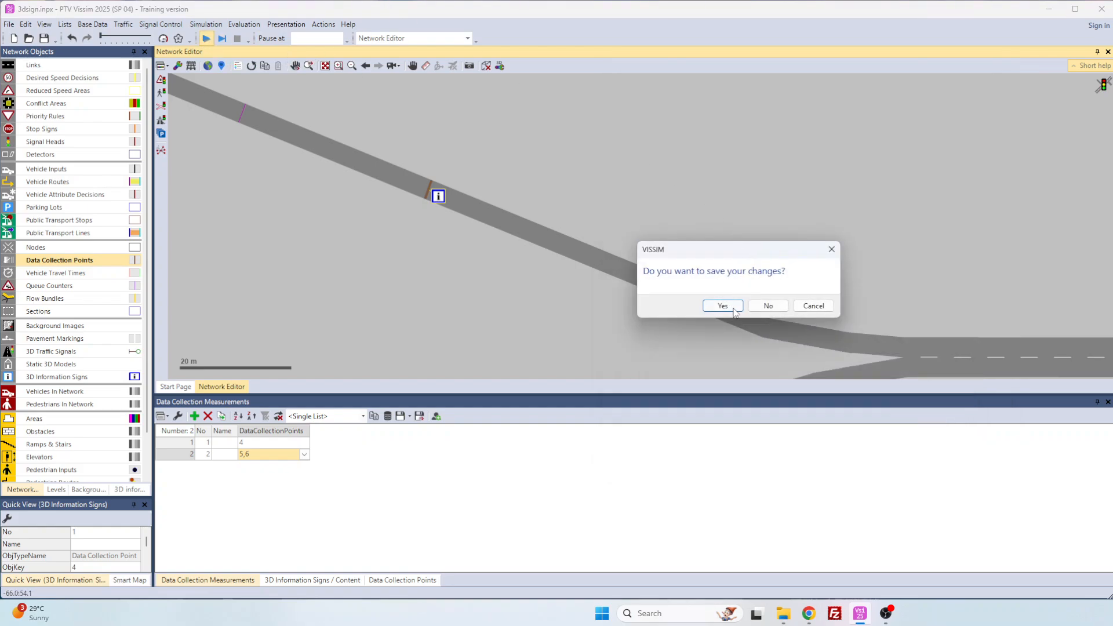
{"action": "left_click", "coordinate": [732, 308]}
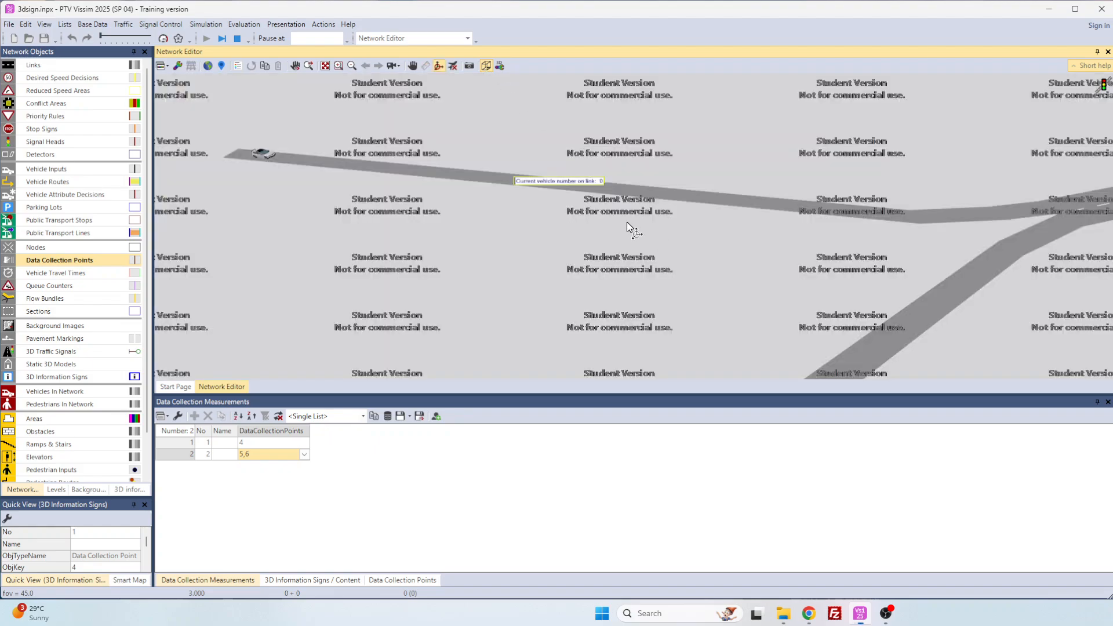
{"action": "scroll", "coordinate": [560, 185], "scroll_direction": "up", "scroll_amount": 2}
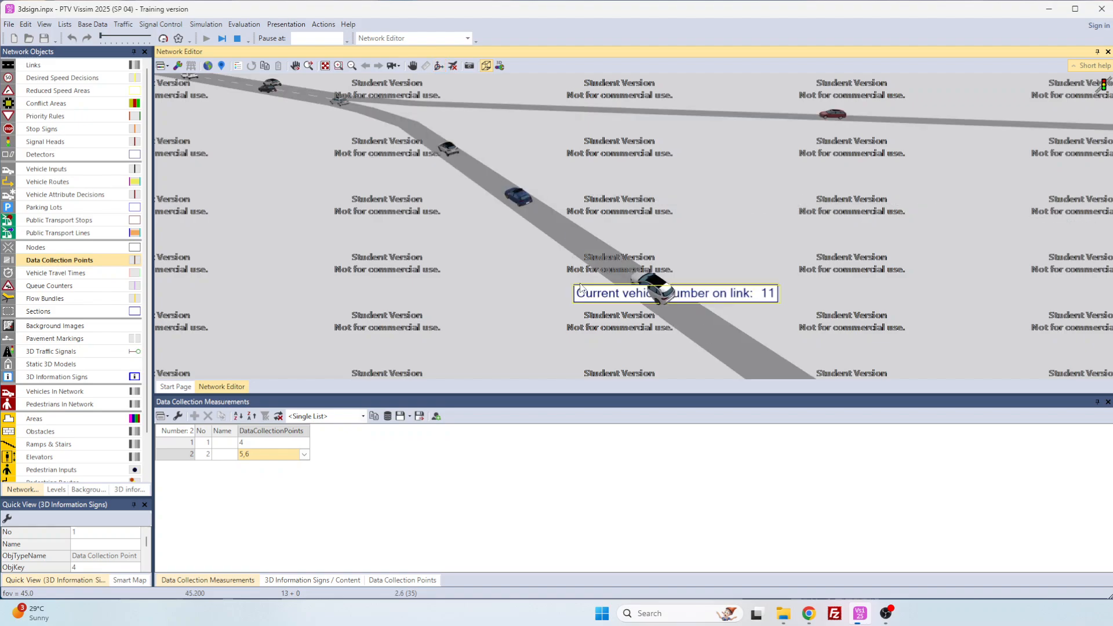
Set the 3D information sign's X-offset, Y-offset and Z-offset to 5 m each
{"action": "double_click", "coordinate": [607, 294]}
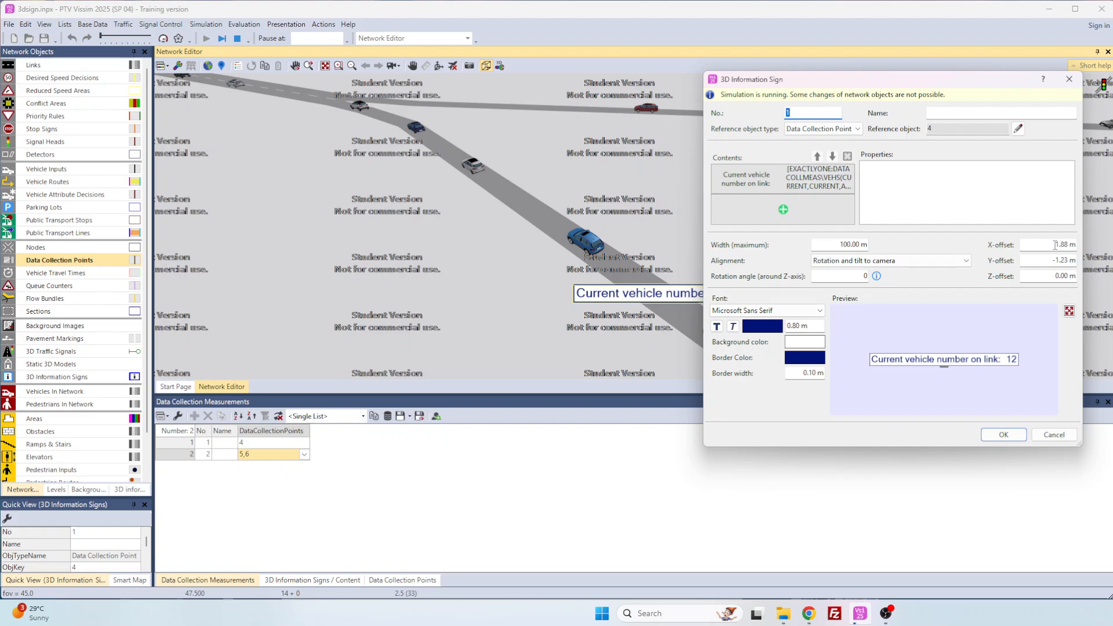
{"action": "left_click", "coordinate": [1054, 245]}
{"action": "type", "text": "5"}
{"action": "key", "text": "Tab"}
{"action": "type", "text": "5"}
{"action": "key", "text": "Tab"}
{"action": "type", "text": "5"}
Set the sign's font color to red and its font size to 1 m, and apply the settings
{"action": "left_click", "coordinate": [770, 332]}
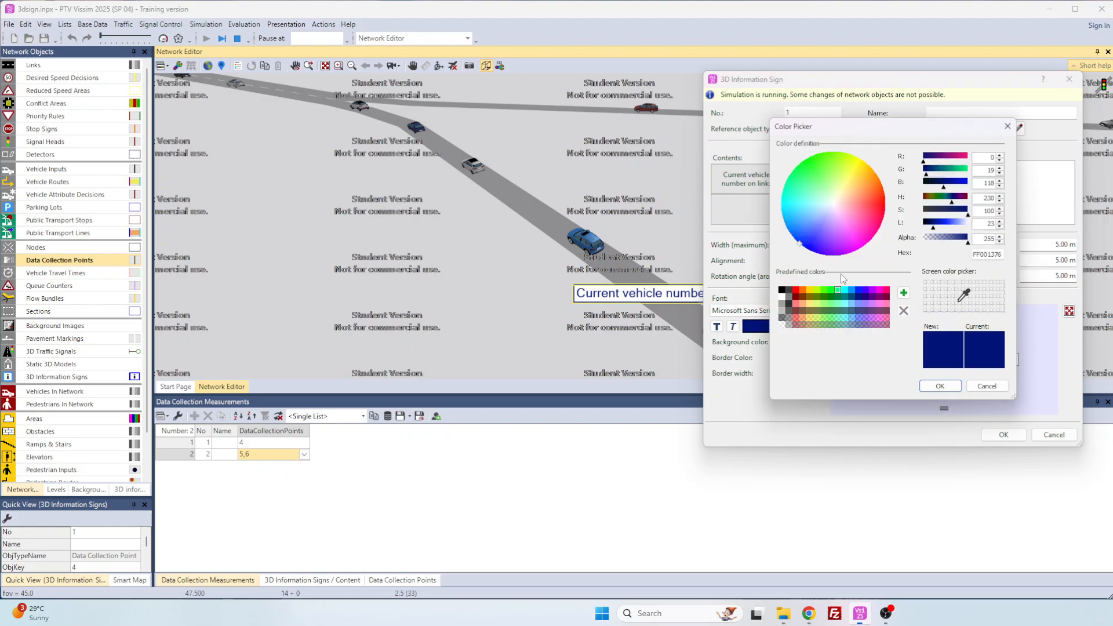
{"action": "left_click", "coordinate": [884, 201]}
{"action": "left_click", "coordinate": [940, 386]}
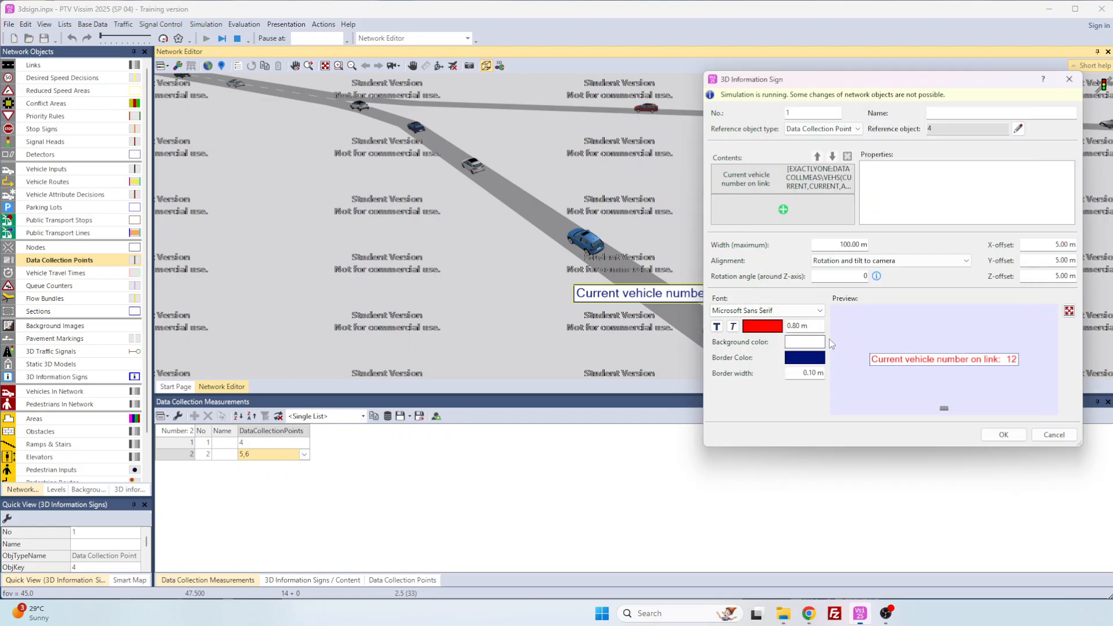
{"action": "left_click", "coordinate": [809, 325]}
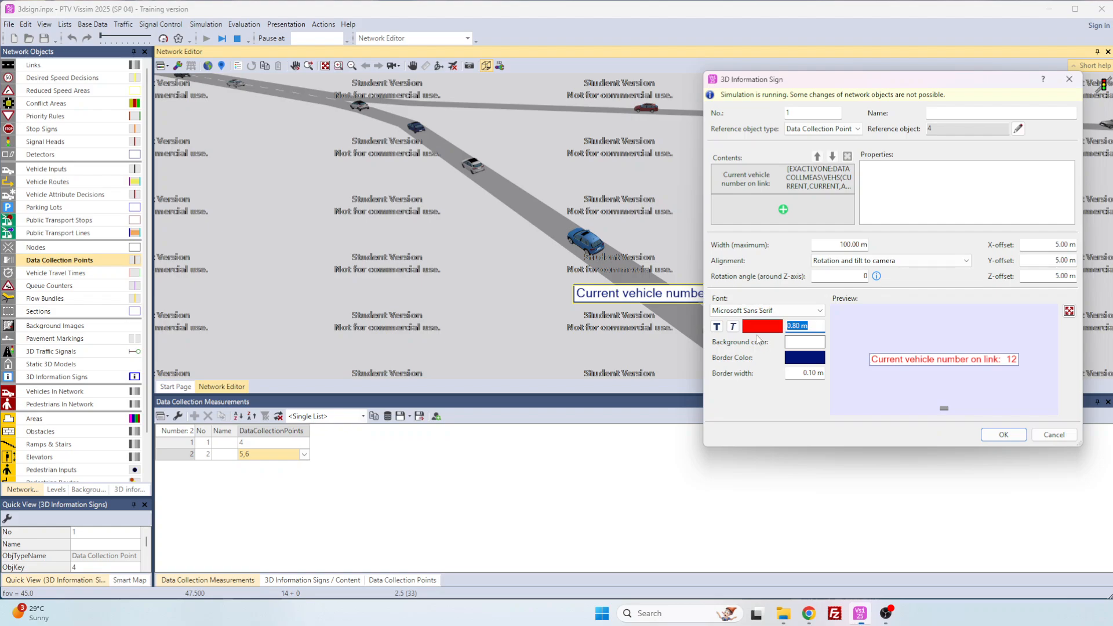
{"action": "type", "text": "1"}
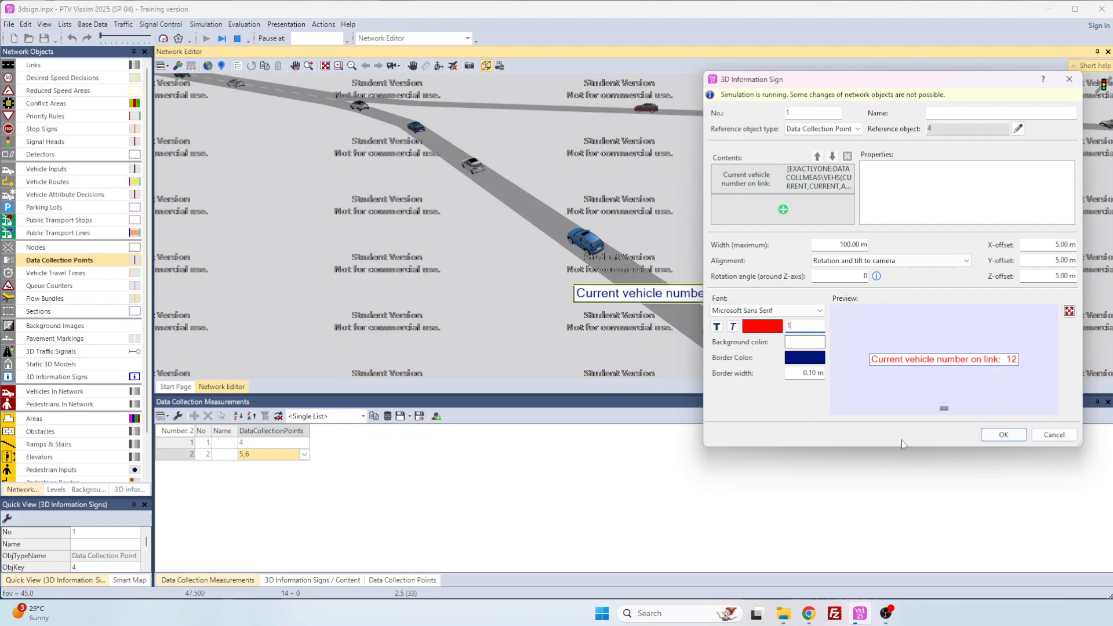
{"action": "left_click", "coordinate": [1002, 434]}
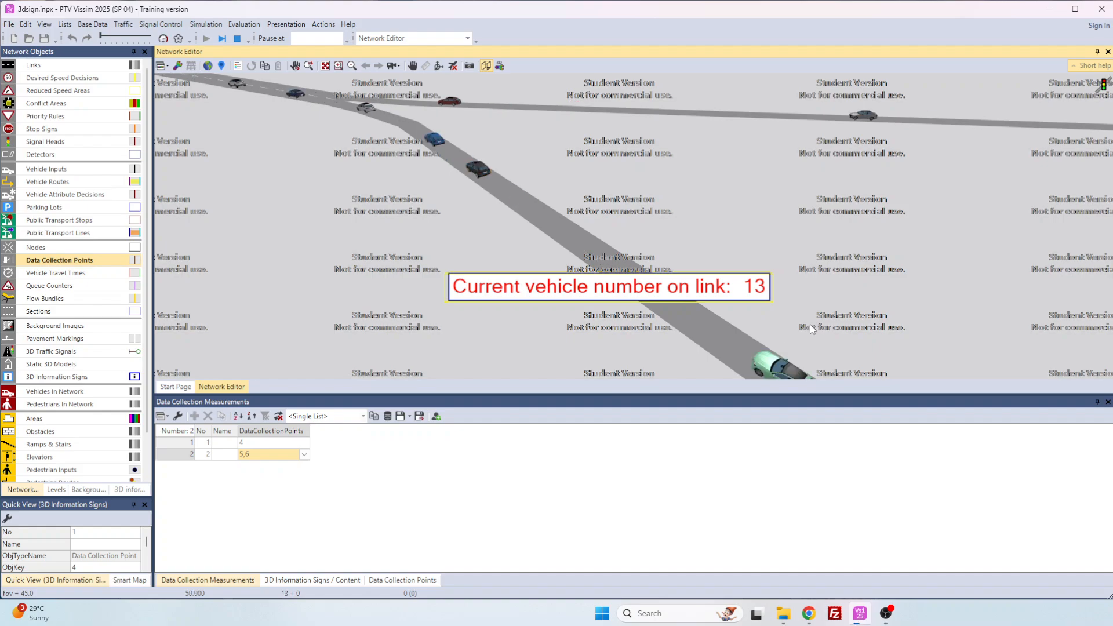
Examine the sign's position, size and live value from different angles and distances during the 3D simulation
{"action": "left_click", "coordinate": [777, 323]}
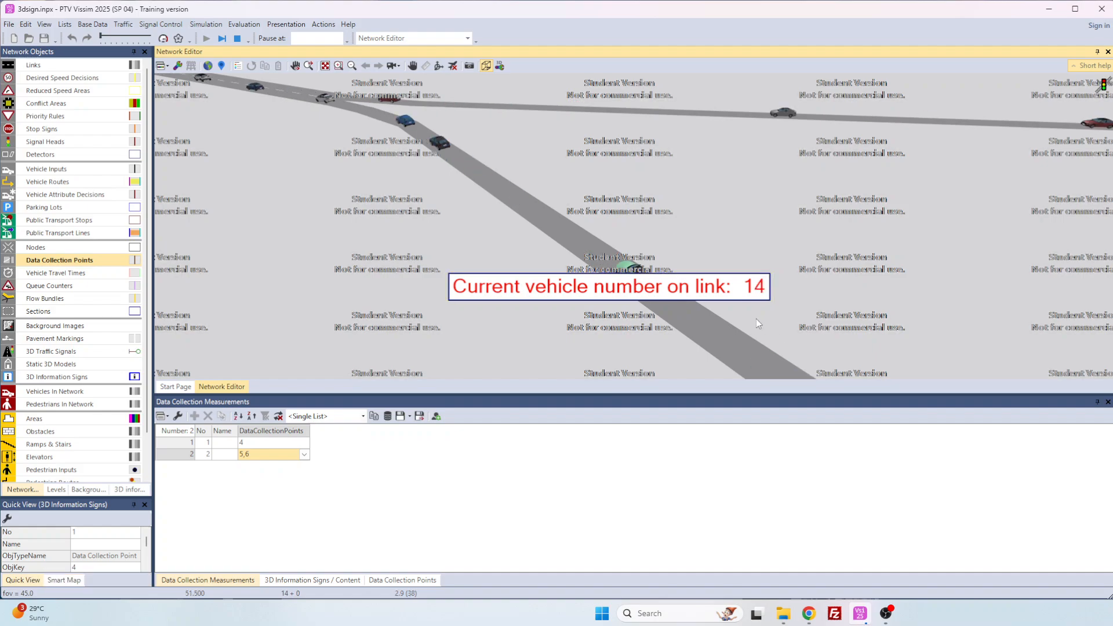
{"action": "left_click", "coordinate": [438, 66]}
{"action": "left_click_drag", "start_coordinate": [840, 289], "coordinate": [503, 227]}
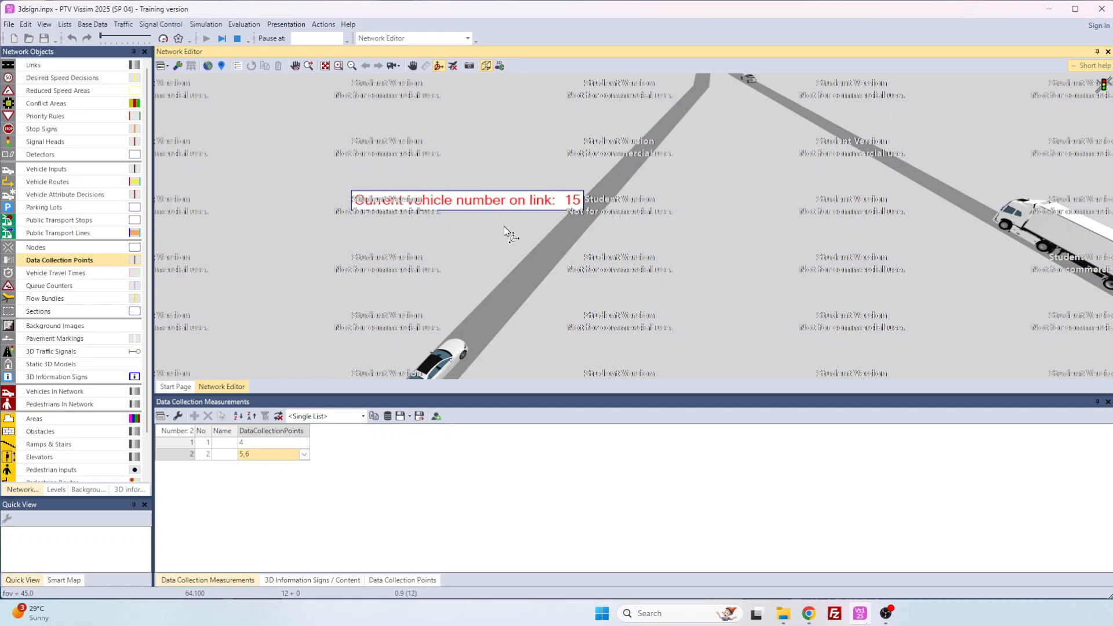
{"action": "scroll", "coordinate": [501, 226], "scroll_direction": "down", "scroll_amount": 3}
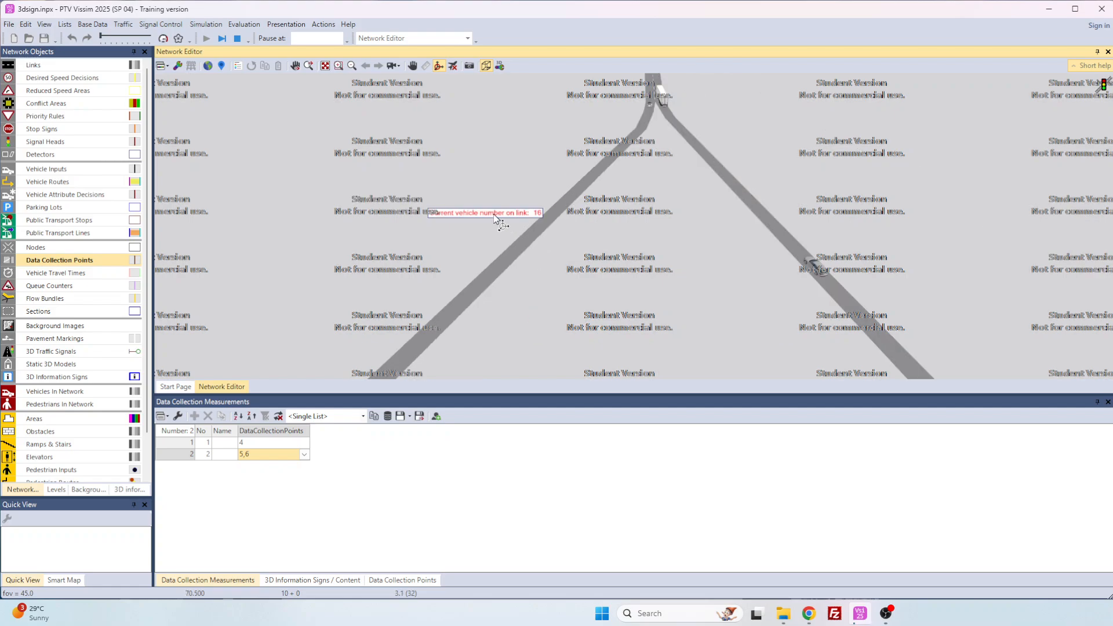
{"action": "scroll", "coordinate": [495, 216], "scroll_direction": "up", "scroll_amount": 2}
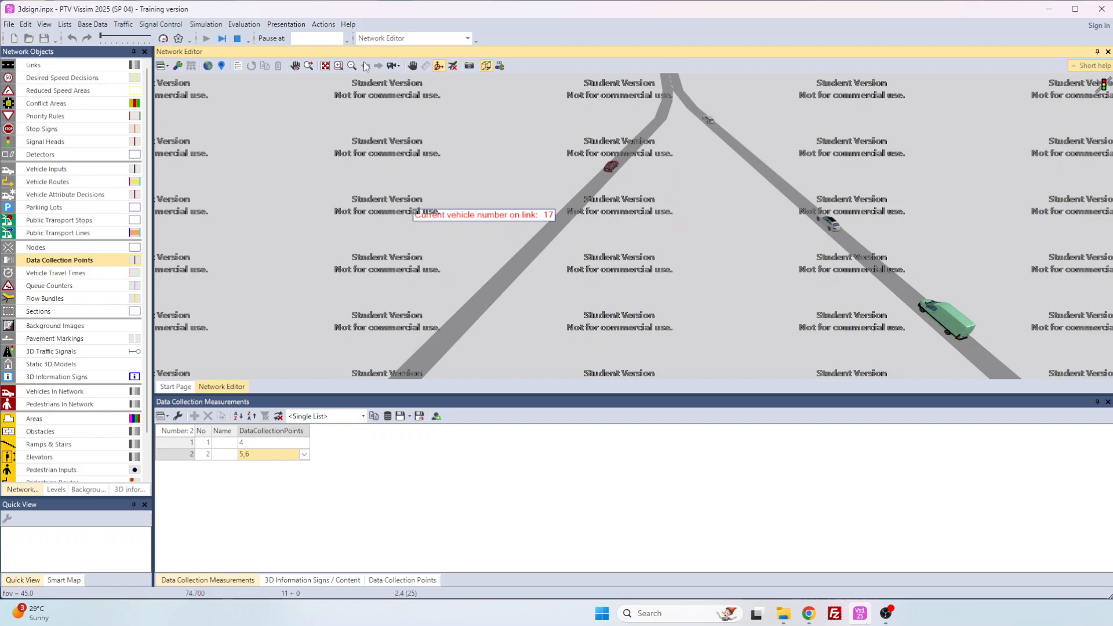
Return the network view to 2D and stop the simulation run
{"action": "key", "text": "ctrl+d"}
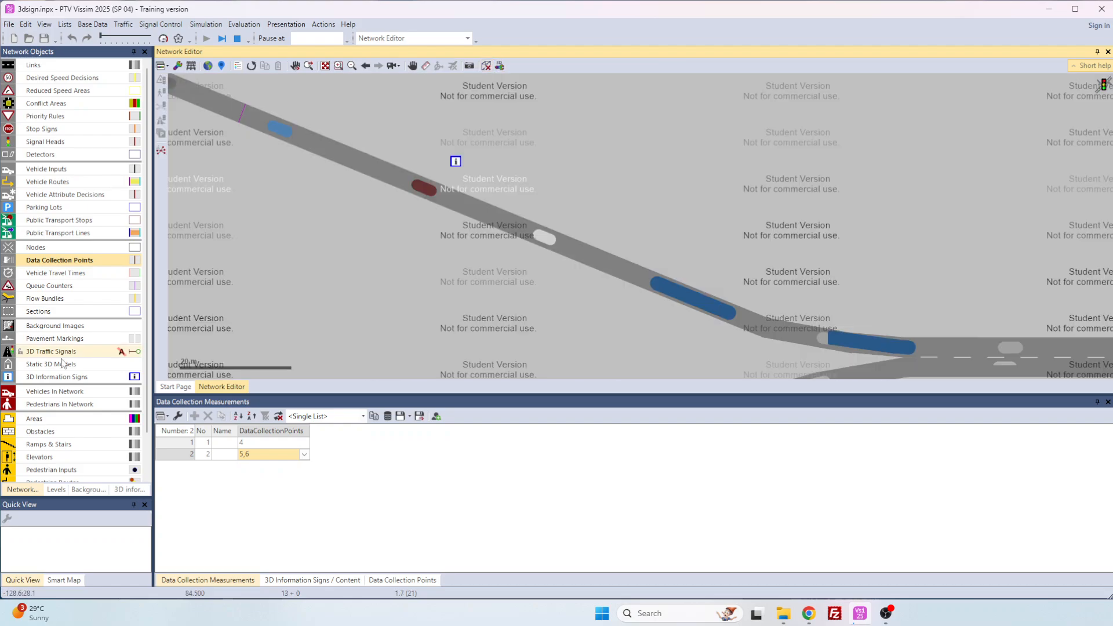
{"action": "left_click", "coordinate": [61, 364]}
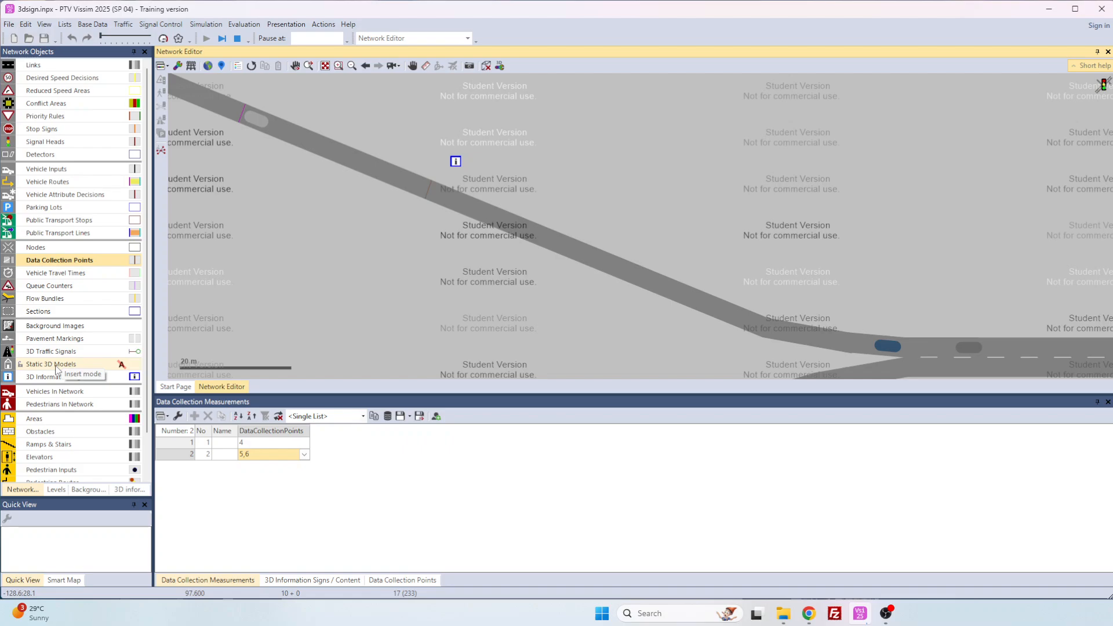
{"action": "left_click", "coordinate": [237, 39]}
{"action": "left_click_drag", "start_coordinate": [485, 193], "coordinate": [512, 225]}
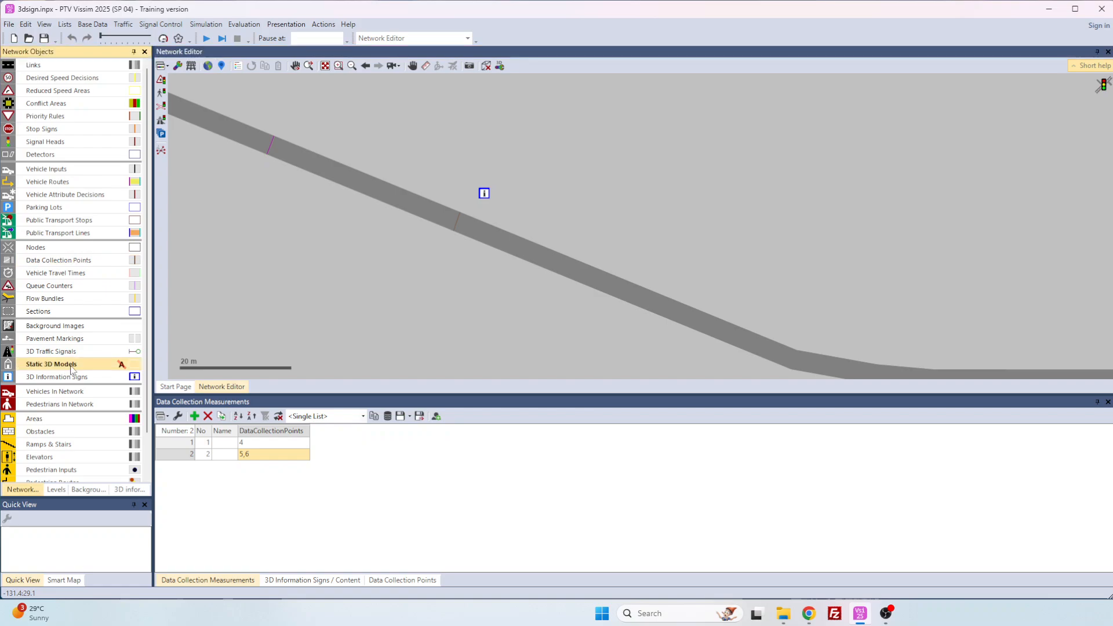
{"action": "right_click", "coordinate": [477, 229]}
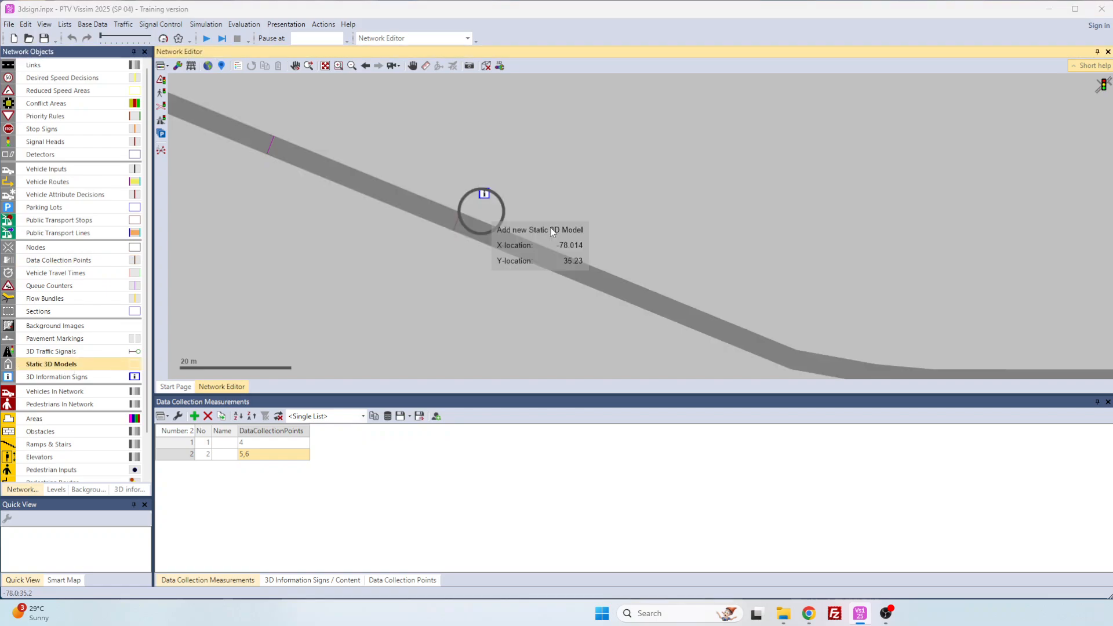
{"action": "left_click", "coordinate": [551, 226]}
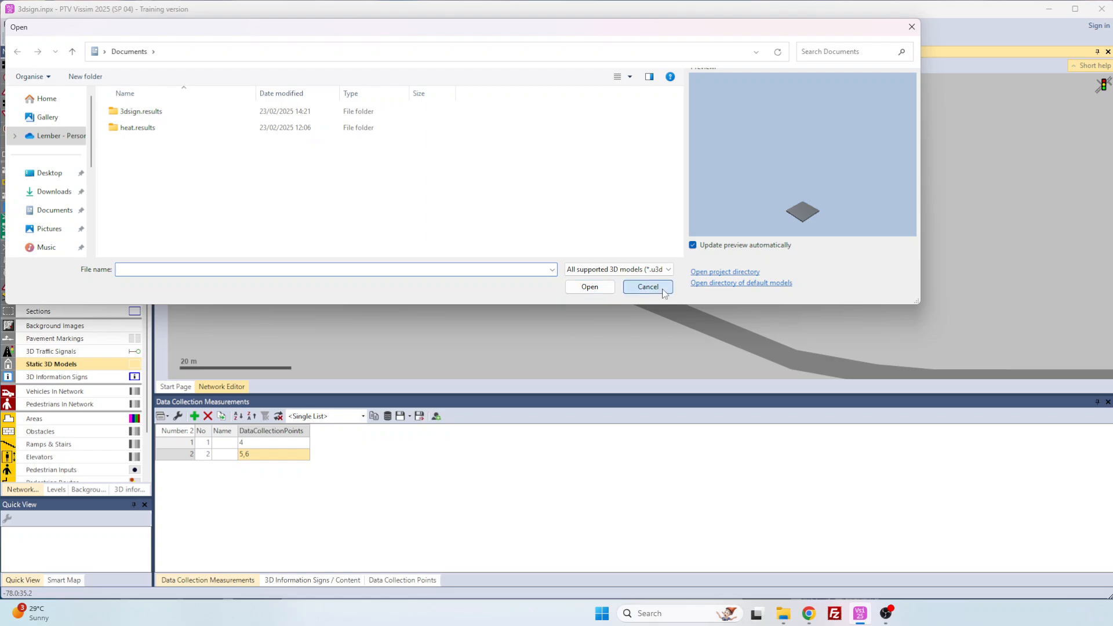
{"action": "left_click", "coordinate": [647, 286]}
Insert a 3D traffic signal beside the information sign, with a round mast 3 m high and 0.14 m in diameter
{"action": "left_click", "coordinate": [51, 351]}
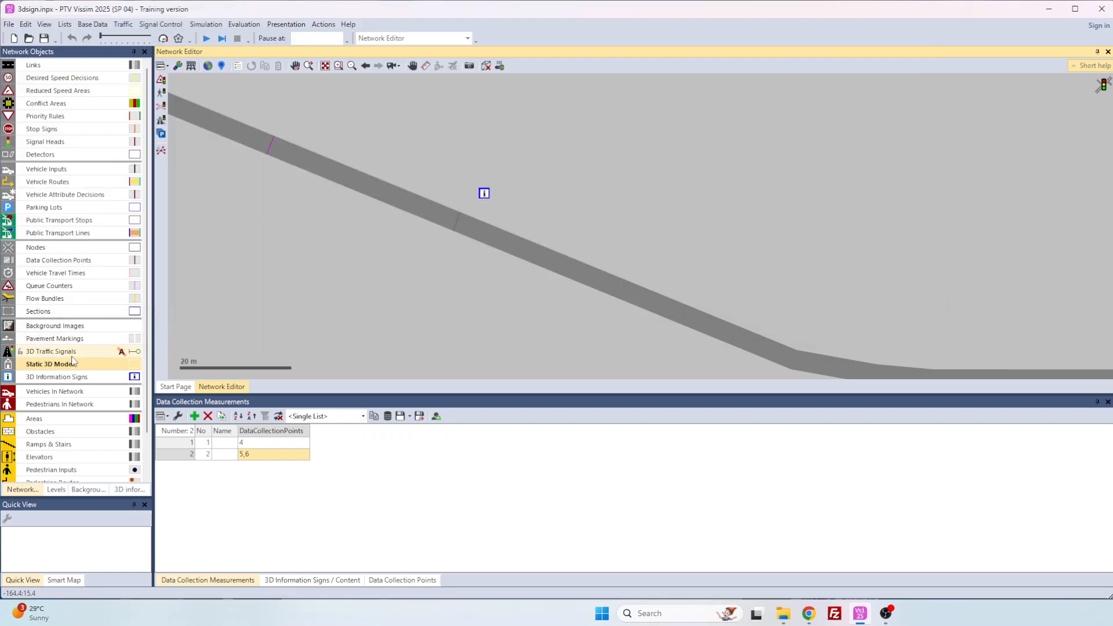
{"action": "right_click", "coordinate": [497, 211]}
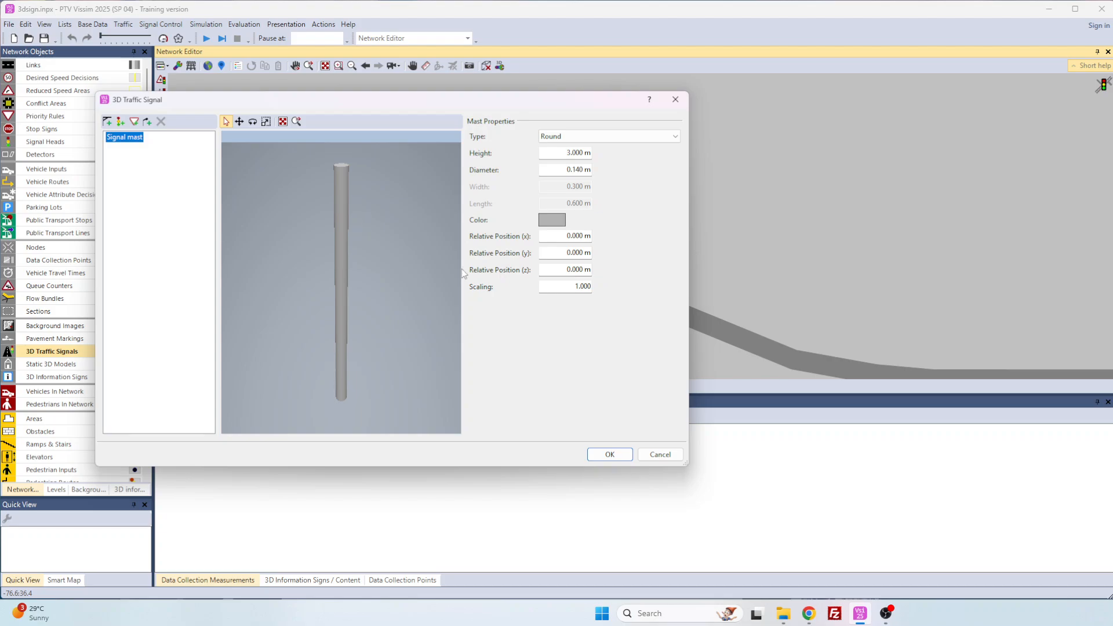
{"action": "left_click", "coordinate": [609, 454]}
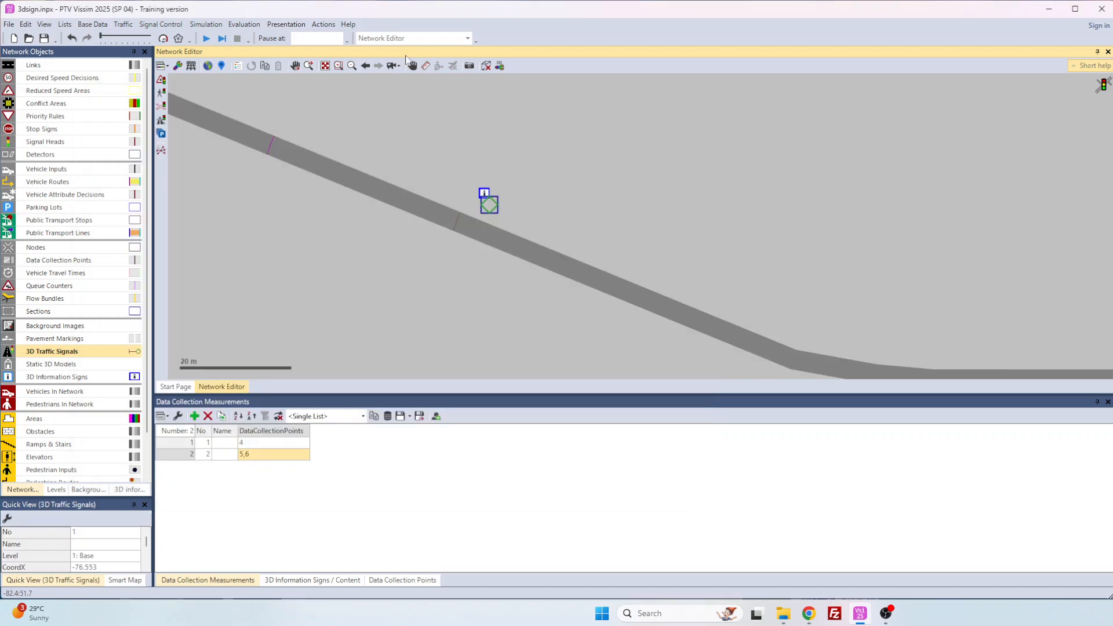
Examine the signal mast's position relative to the information sign in the 3D and 2D views
{"action": "left_click", "coordinate": [486, 65]}
{"action": "scroll", "coordinate": [507, 226], "scroll_direction": "up", "scroll_amount": 5}
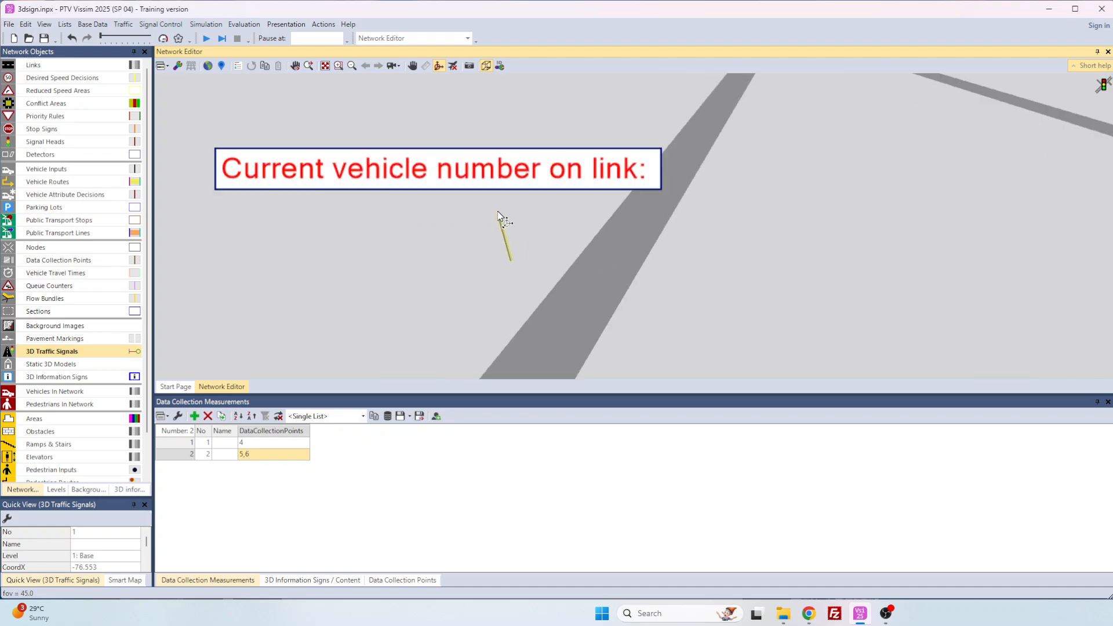
{"action": "left_click_drag", "start_coordinate": [510, 228], "coordinate": [446, 168]}
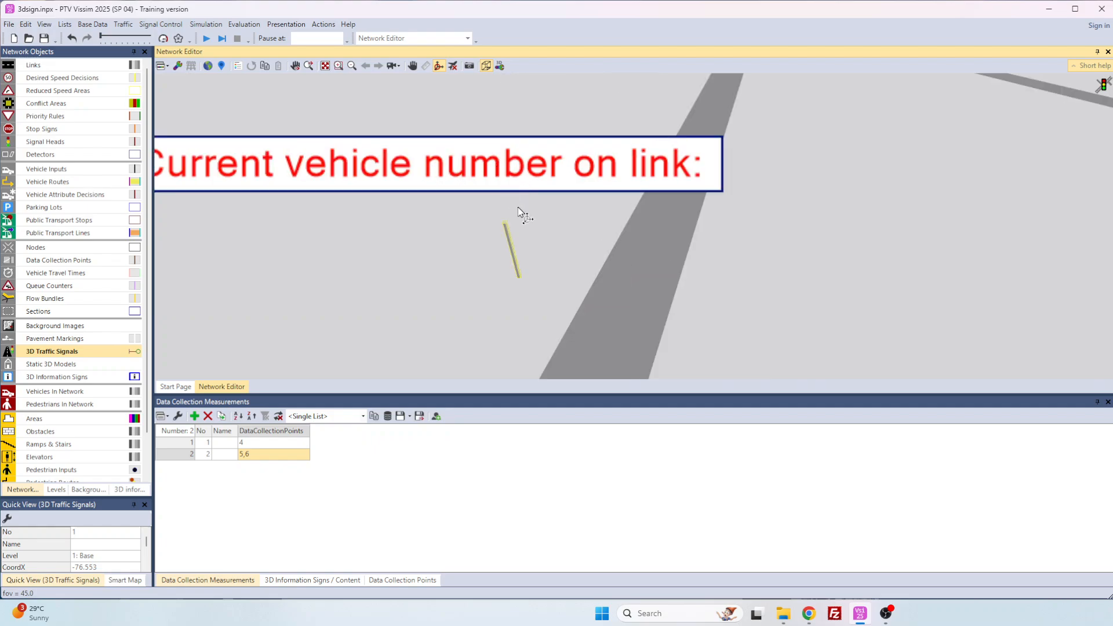
{"action": "left_click", "coordinate": [486, 66]}
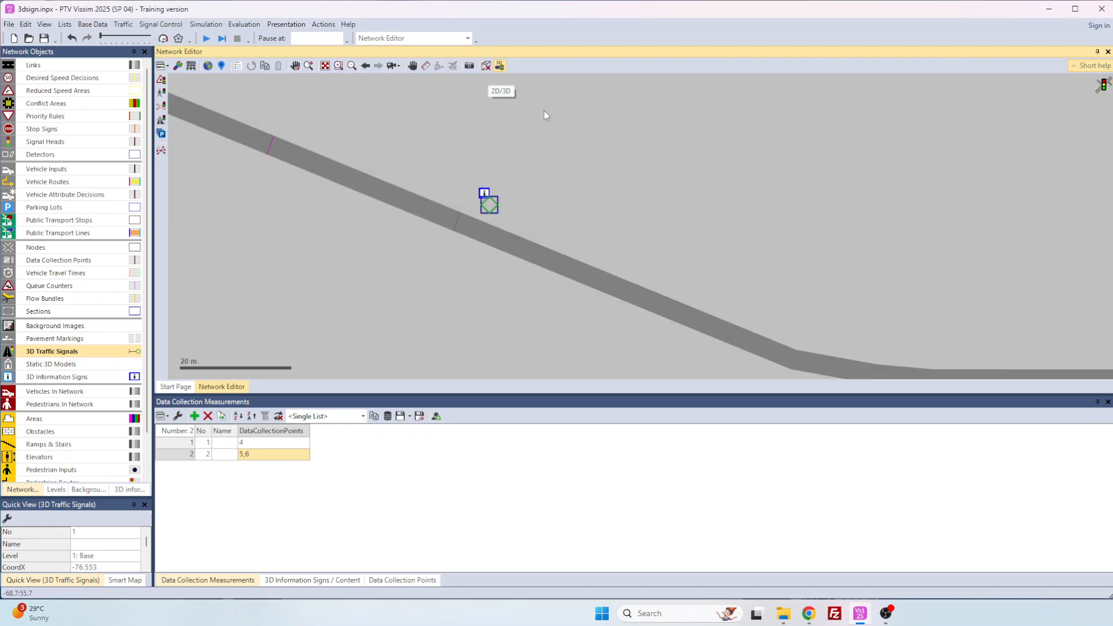
{"action": "left_click", "coordinate": [517, 206]}
{"action": "scroll", "coordinate": [539, 209], "scroll_direction": "down", "scroll_amount": 3}
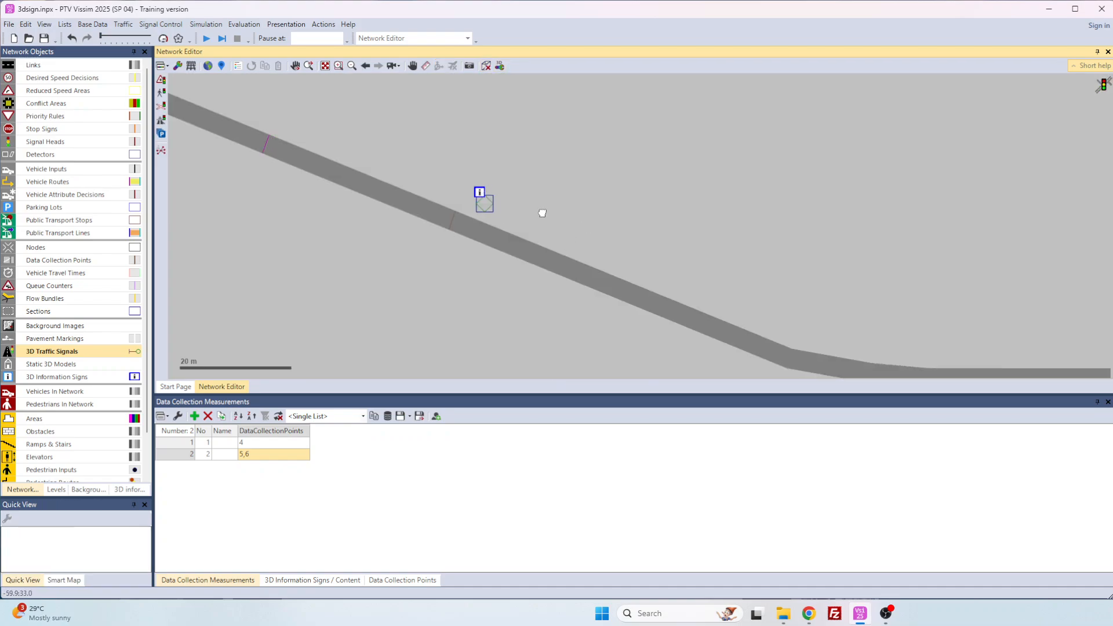
{"action": "scroll", "coordinate": [461, 204], "scroll_direction": "down", "scroll_amount": 2}
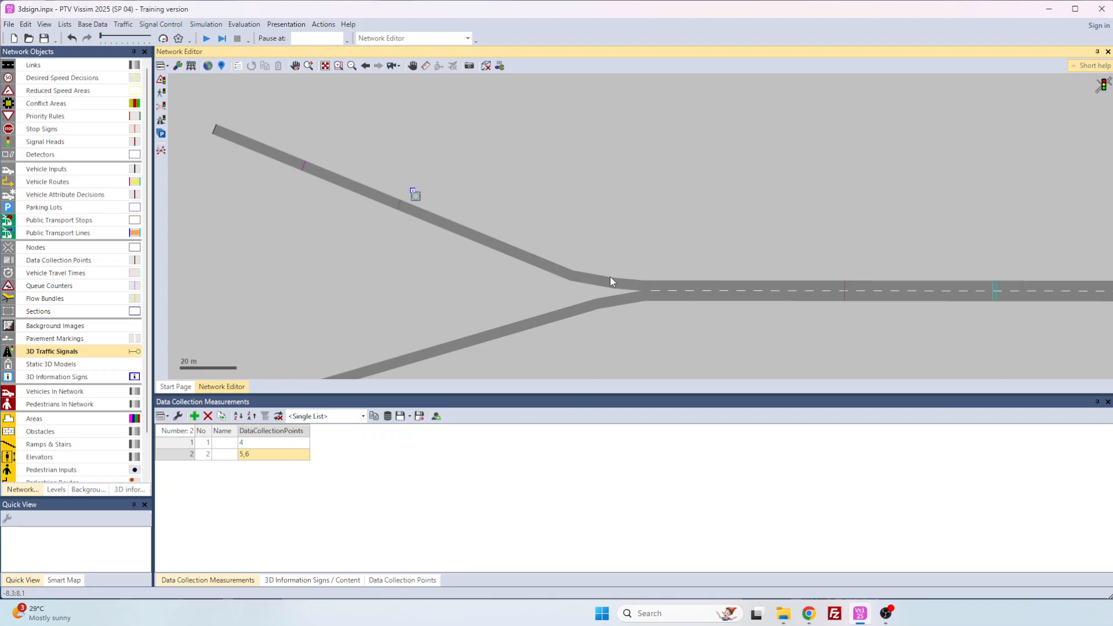
{"action": "left_click", "coordinate": [485, 65]}
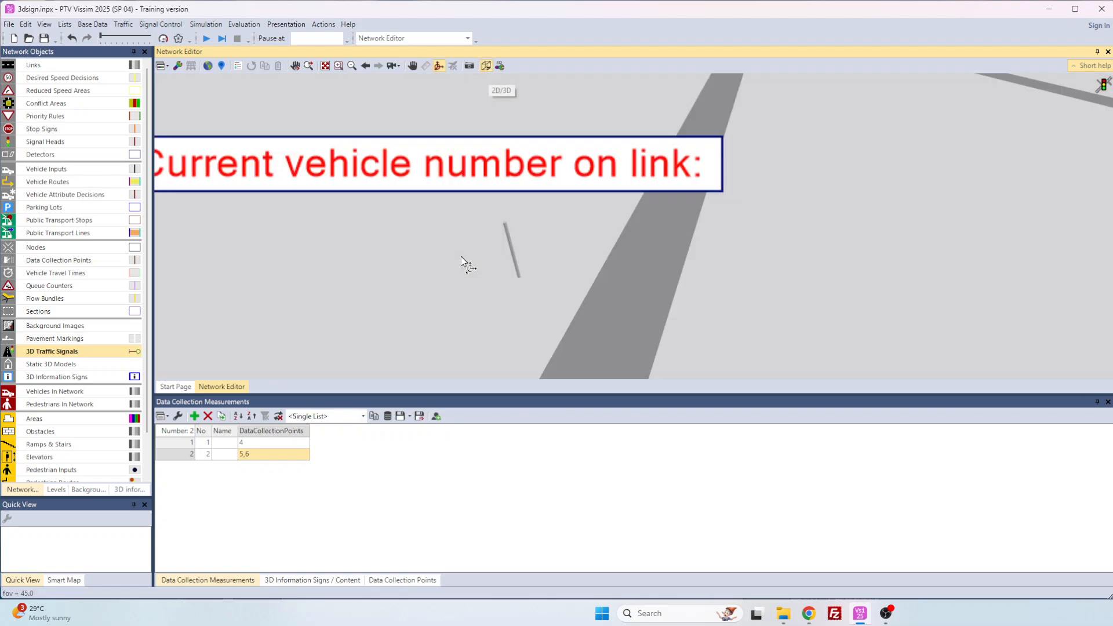
{"action": "left_click_drag", "start_coordinate": [492, 246], "coordinate": [548, 252]}
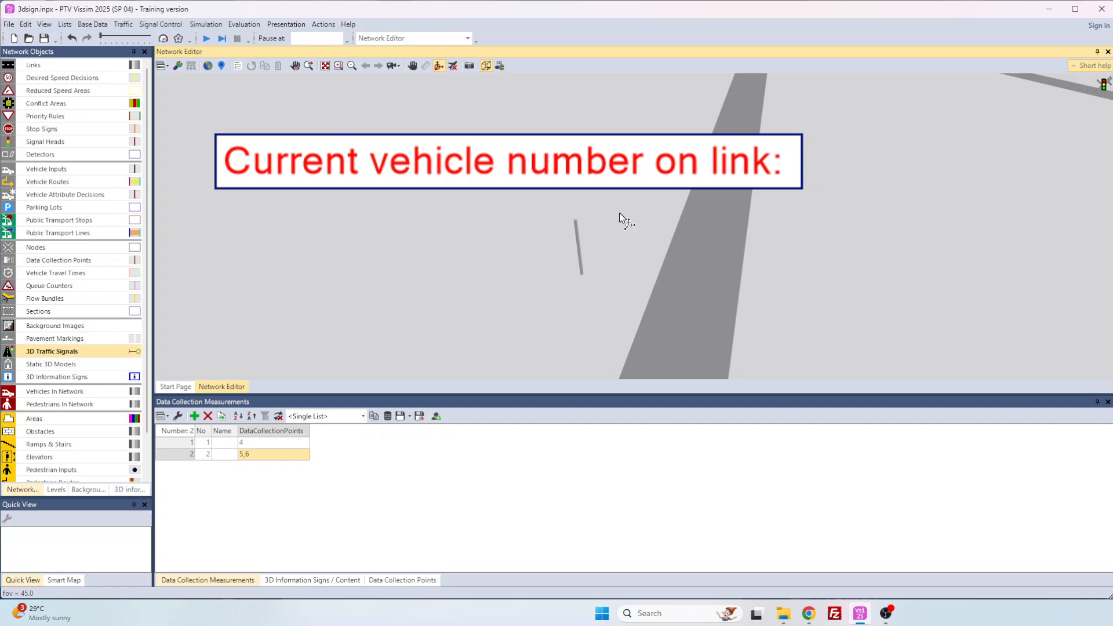
{"action": "left_click_drag", "start_coordinate": [421, 244], "coordinate": [415, 249]}
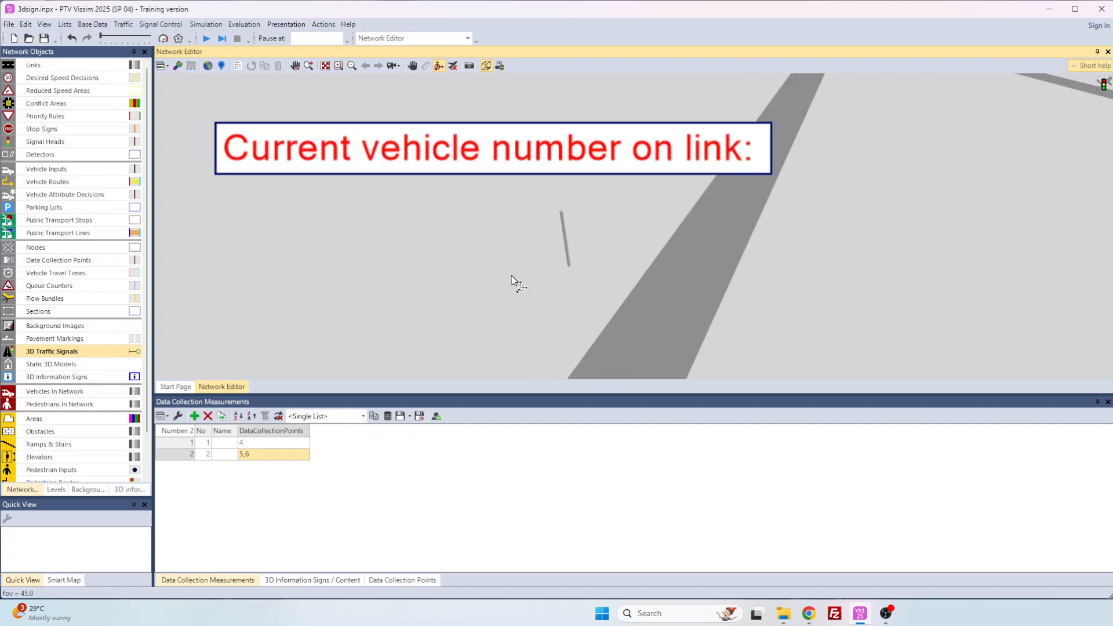